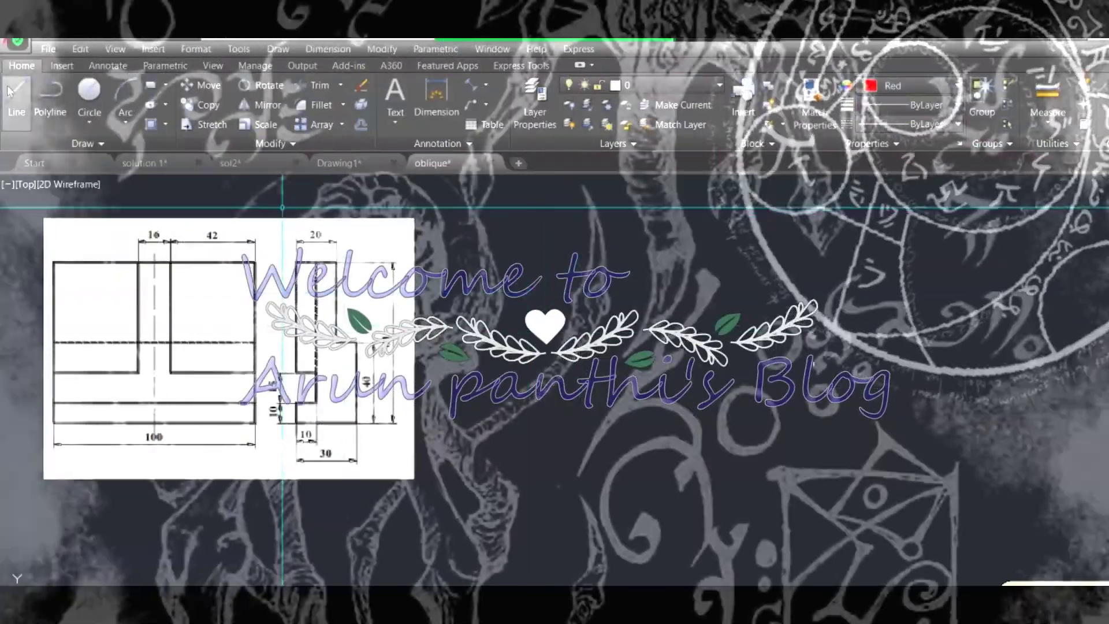
- Draw a rectangle 100 wide and 80 high with lines in the empty space beside the reference drawing
{"action": "left_click", "coordinate": [16, 96]}
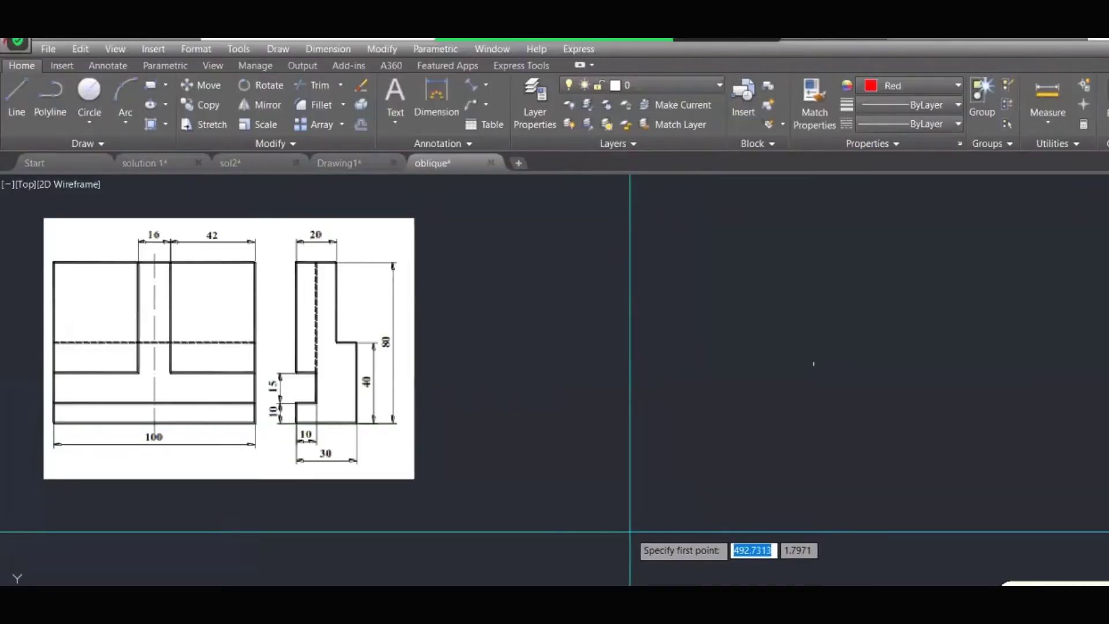
{"action": "left_click", "coordinate": [596, 529]}
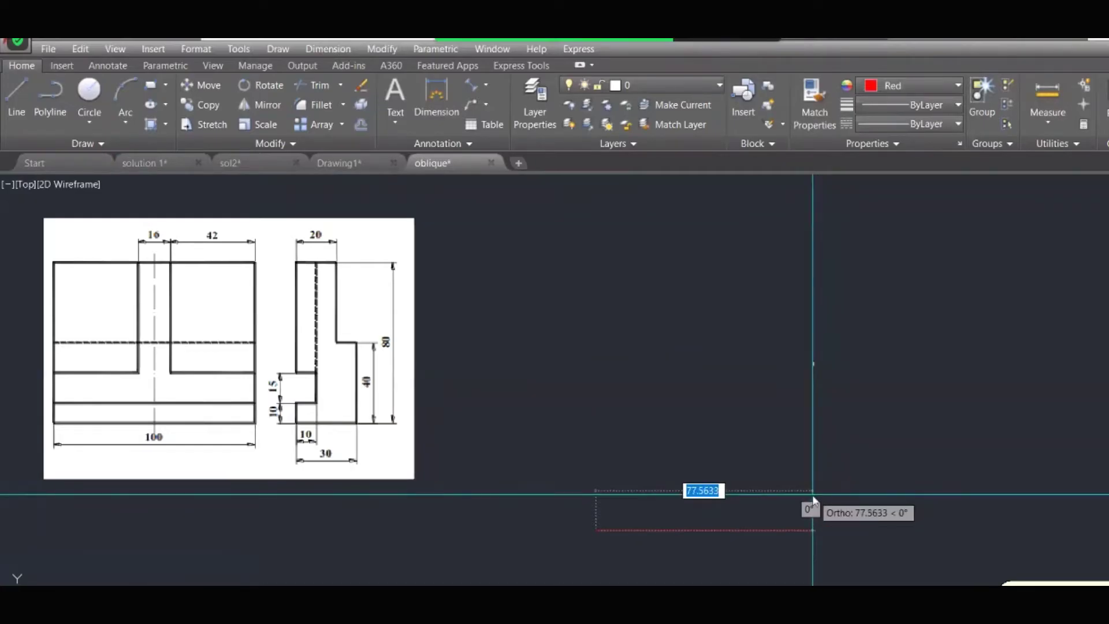
{"action": "type", "text": "100"}
{"action": "key", "text": "Return"}
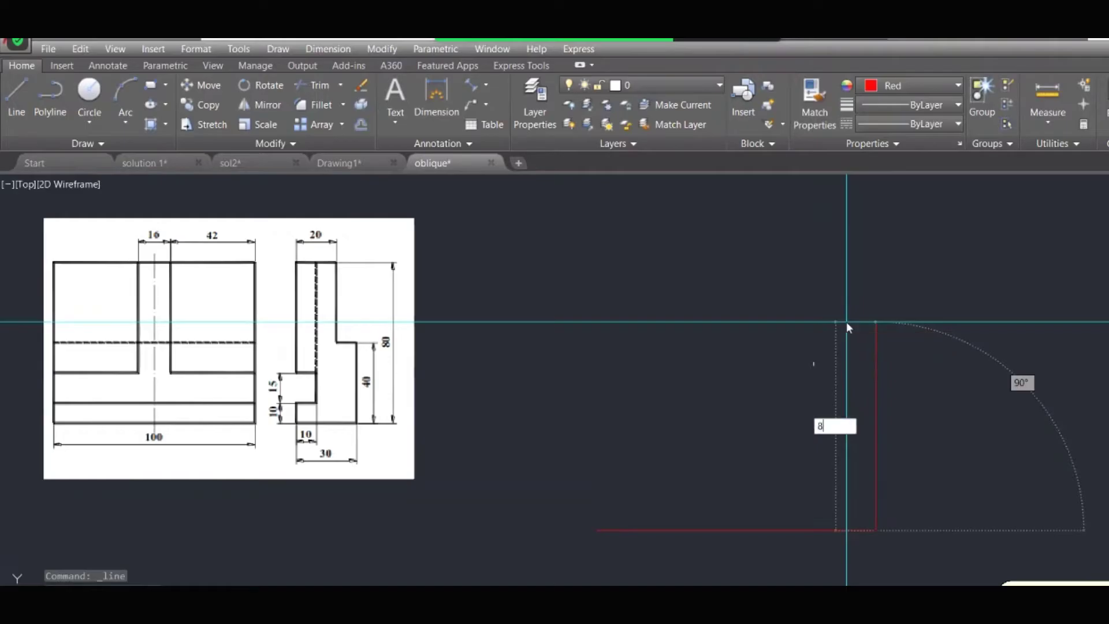
{"action": "type", "text": "80"}
{"action": "key", "text": "Return"}
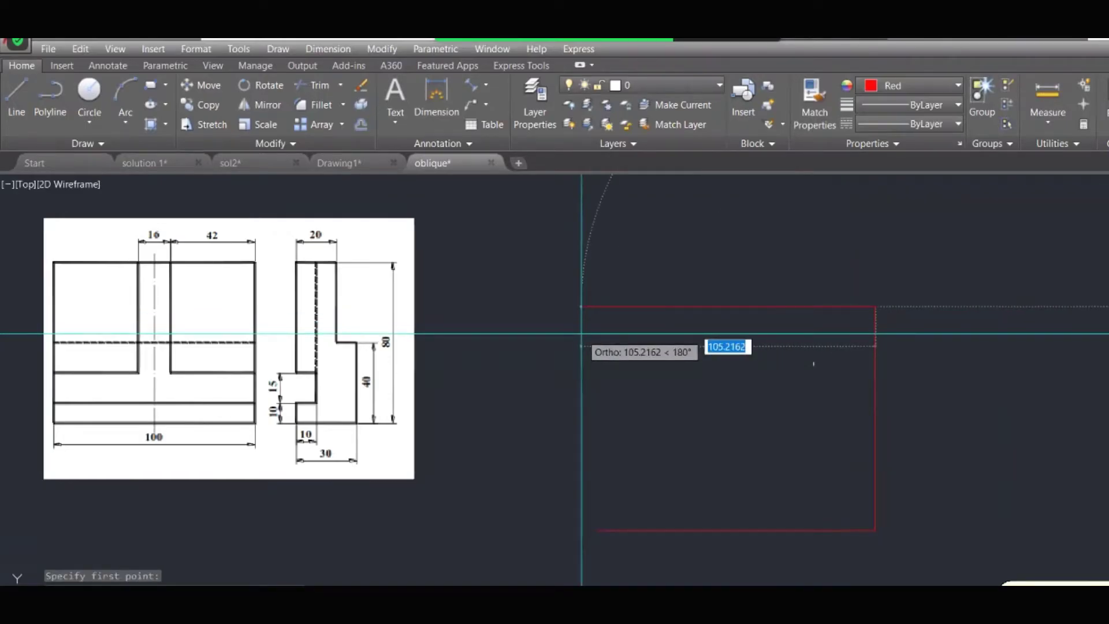
{"action": "type", "text": "1"}
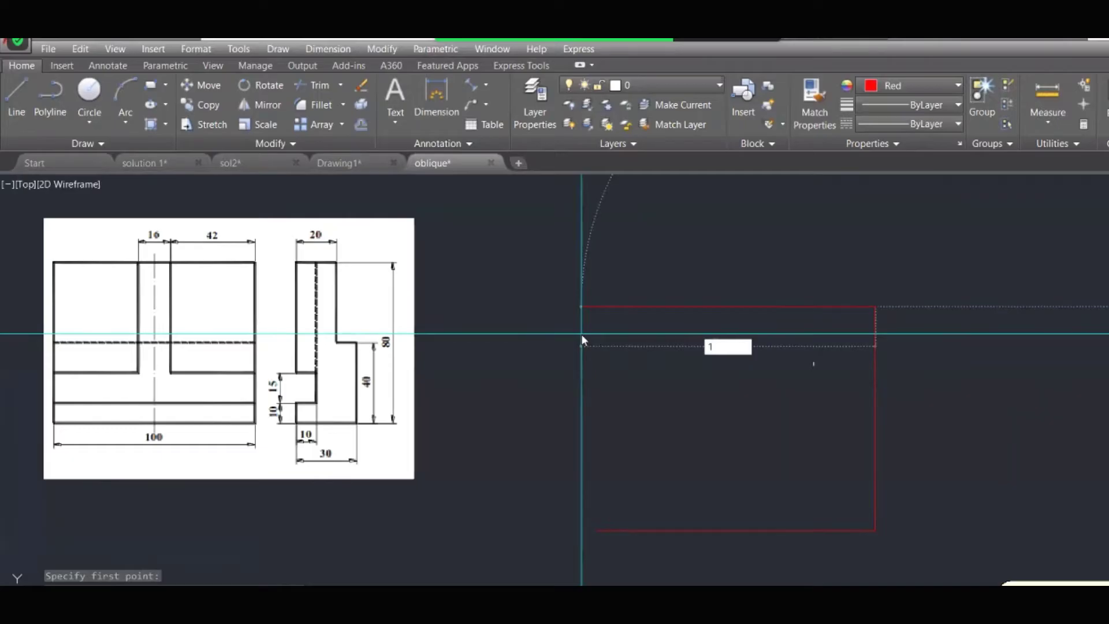
{"action": "type", "text": "00"}
{"action": "key", "text": "Return"}
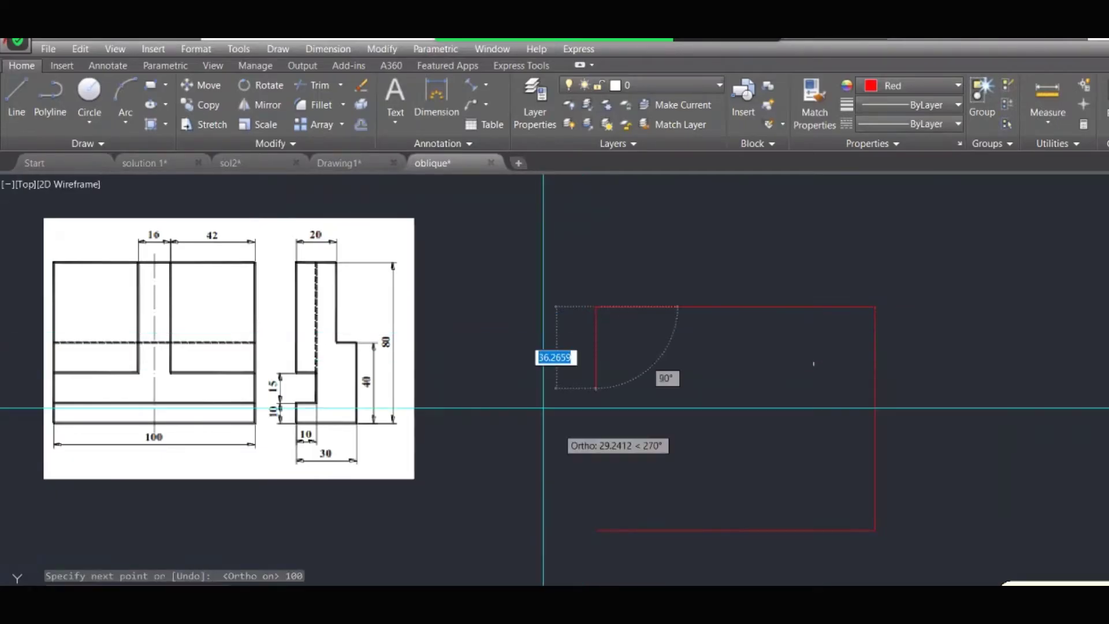
{"action": "type", "text": "80"}
{"action": "key", "text": "Return"}
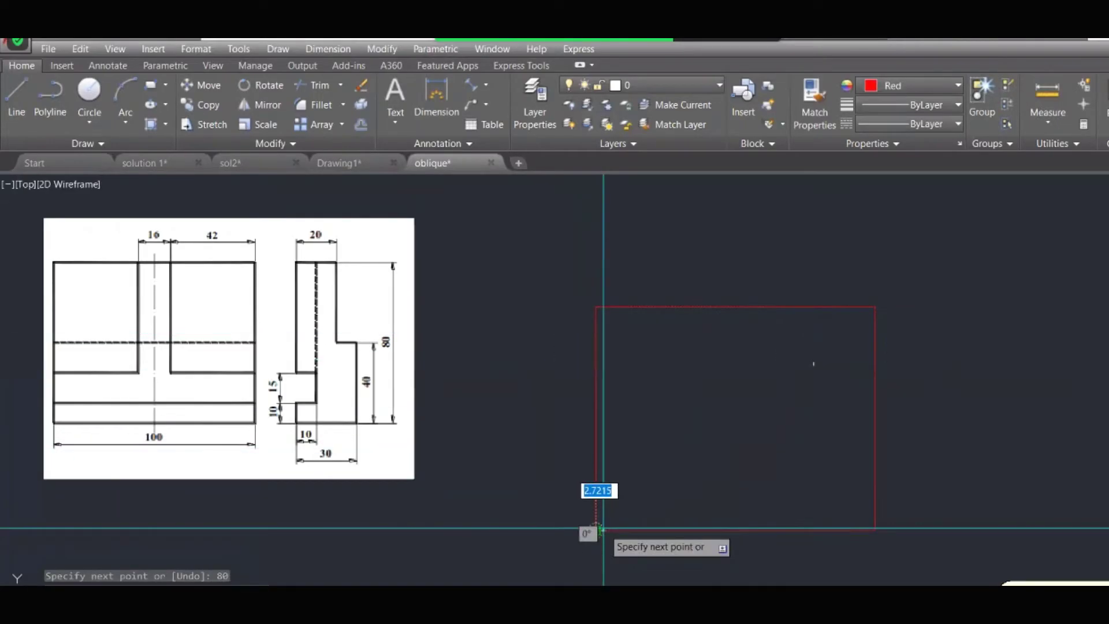
{"action": "key", "text": "Return"}
- Delete the small stray mark inside the rectangle
{"action": "middle_click_drag", "start_coordinate": [925, 498], "coordinate": [836, 501]}
{"action": "left_click", "coordinate": [743, 391]}
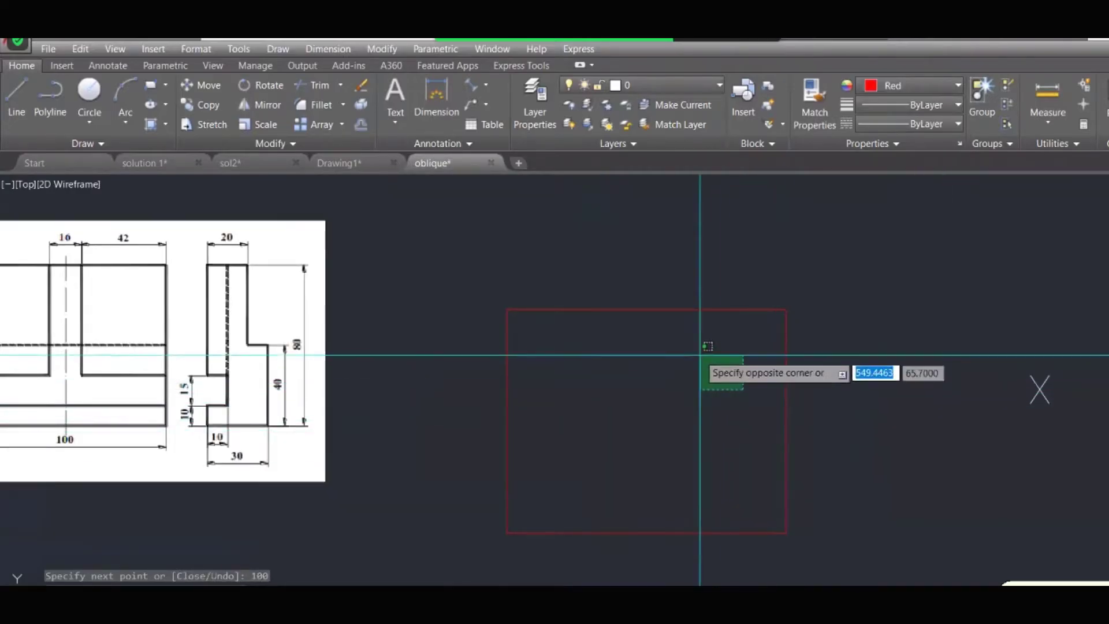
{"action": "left_click", "coordinate": [698, 348]}
{"action": "key", "text": "Delete"}
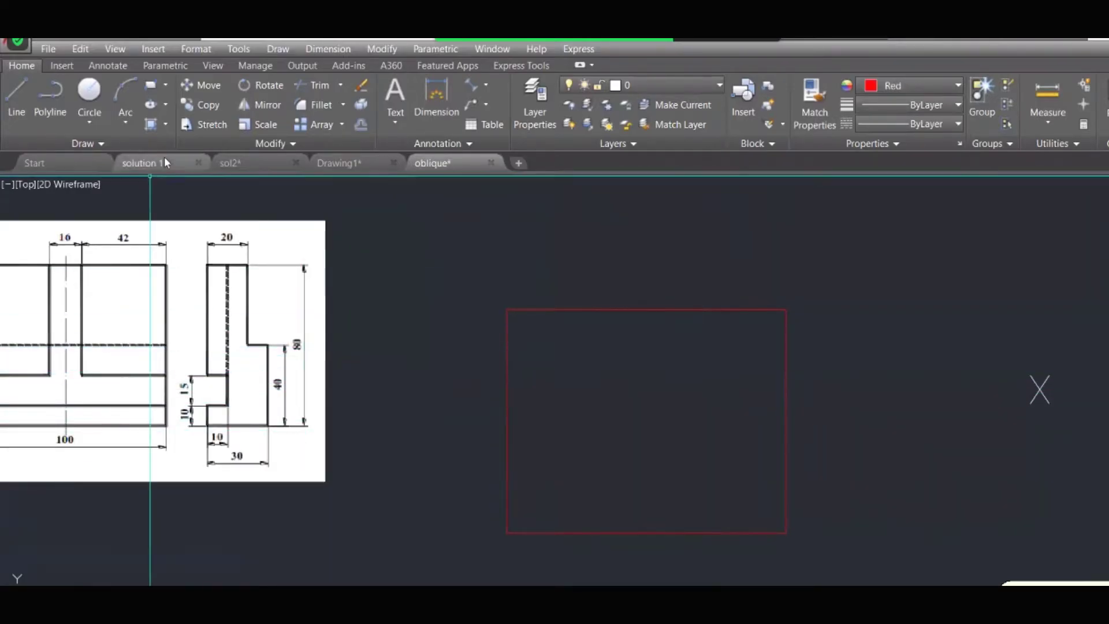
- Add the multiline text label X just outside the rectangle's lower-left corner
{"action": "type", "text": "m"}
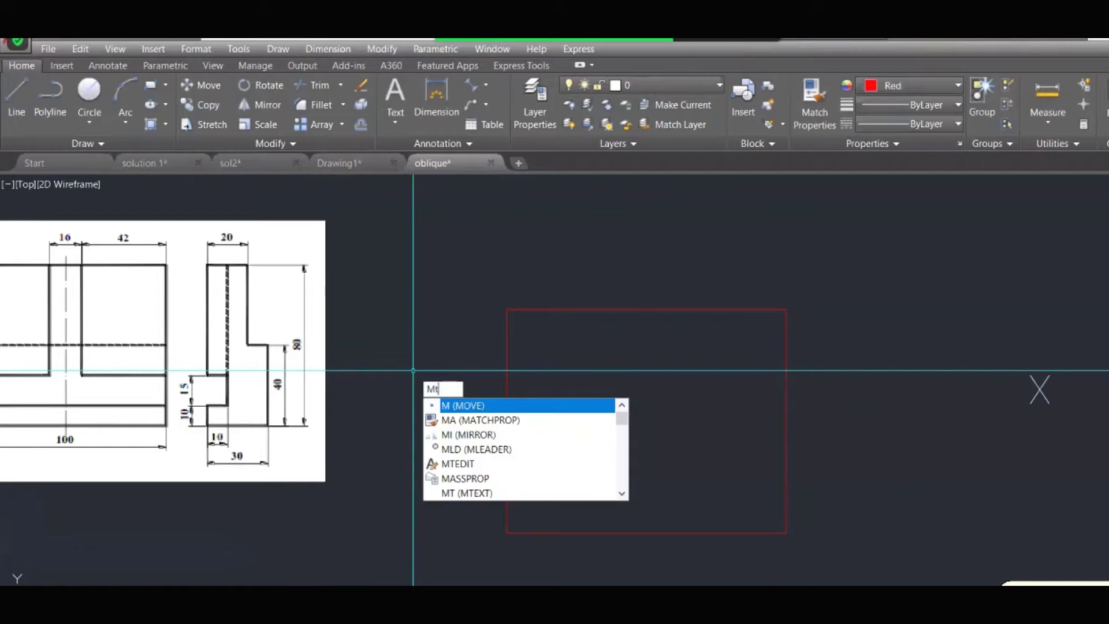
{"action": "type", "text": "t"}
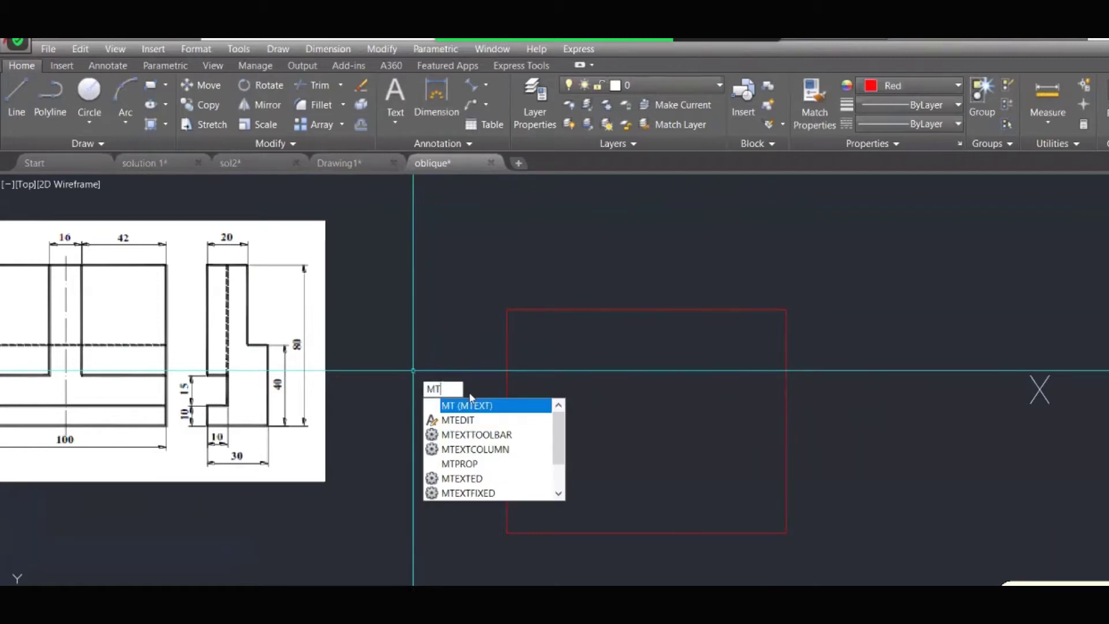
{"action": "key", "text": "Return"}
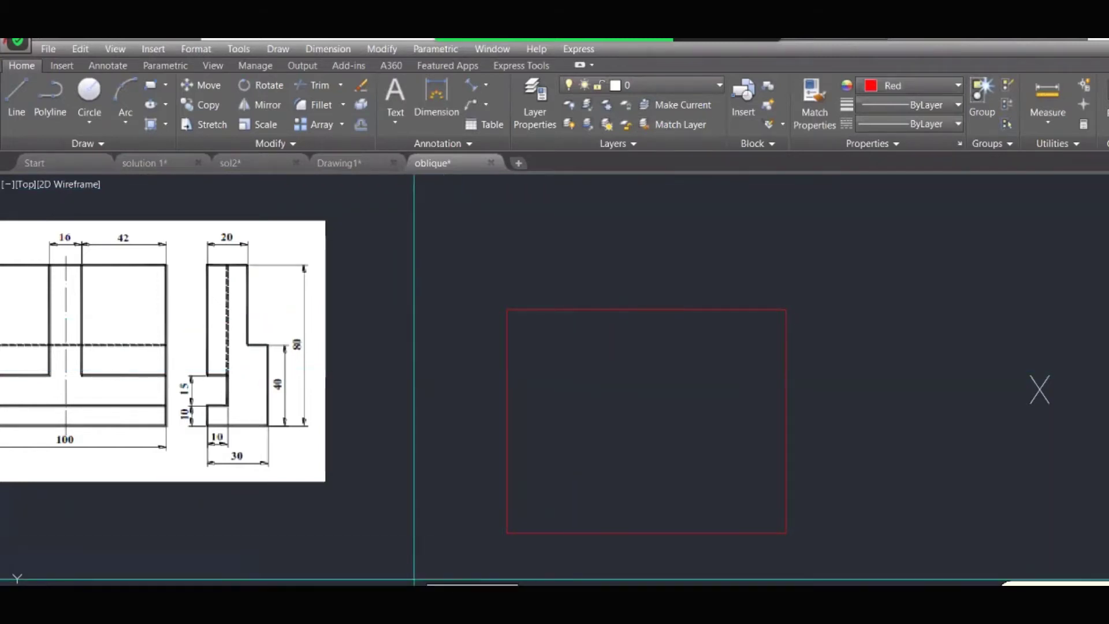
{"action": "left_click", "coordinate": [448, 511]}
{"action": "left_click", "coordinate": [487, 554]}
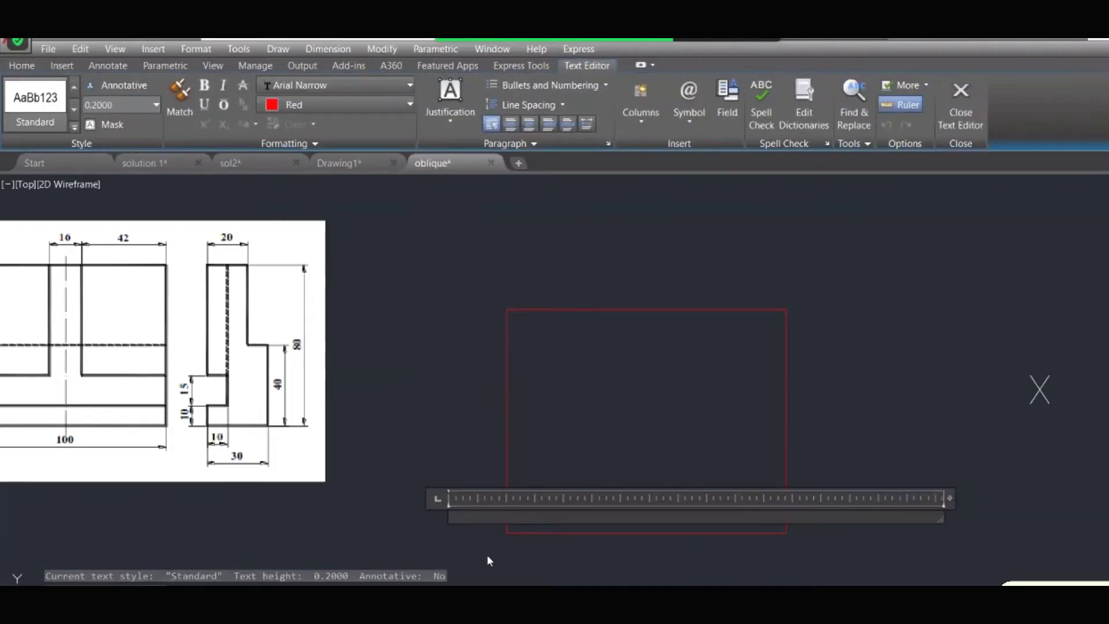
{"action": "type", "text": "X"}
{"action": "left_click", "coordinate": [390, 497]}
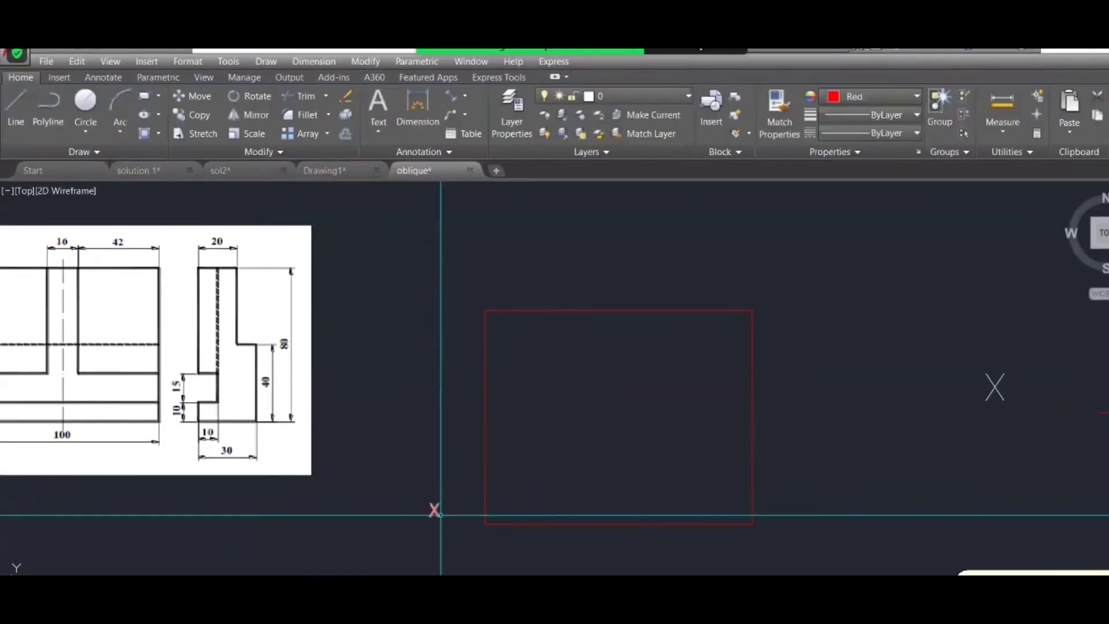
- Copy the X label to a spot above the rectangle's upper-right corner
{"action": "left_click", "coordinate": [441, 515]}
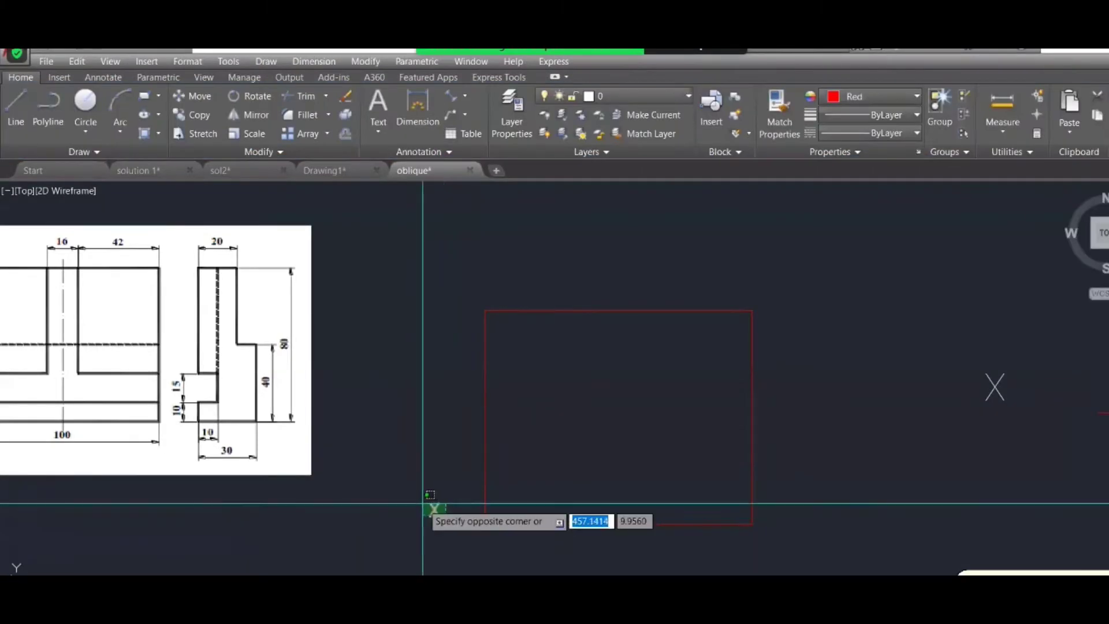
{"action": "left_click", "coordinate": [414, 507]}
{"action": "type", "text": "co"}
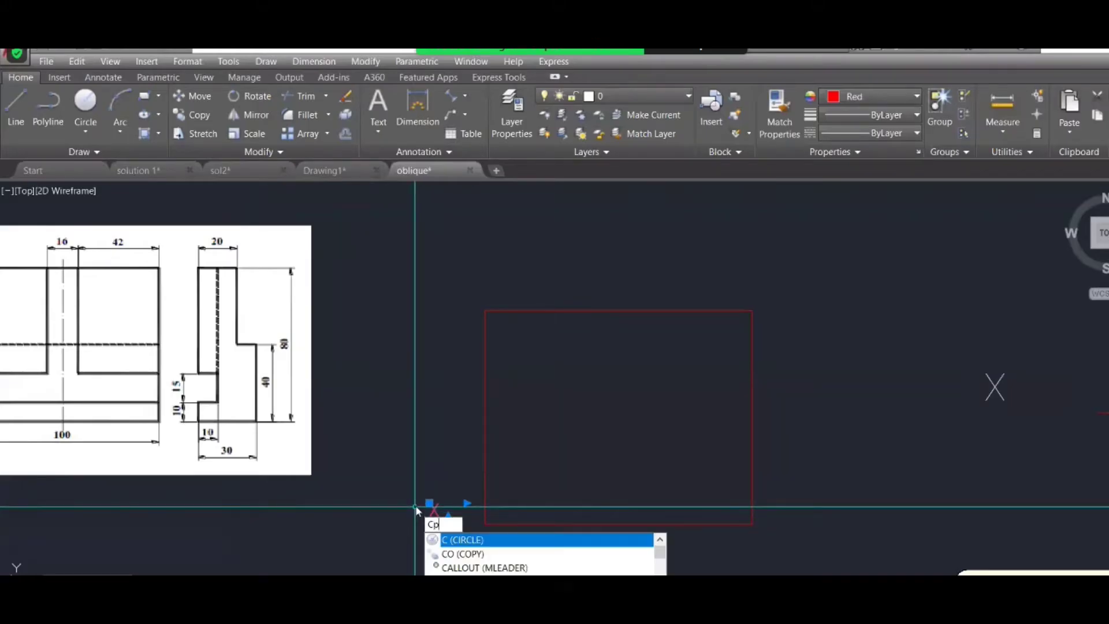
{"action": "key", "text": "Return"}
{"action": "left_click", "coordinate": [430, 503]}
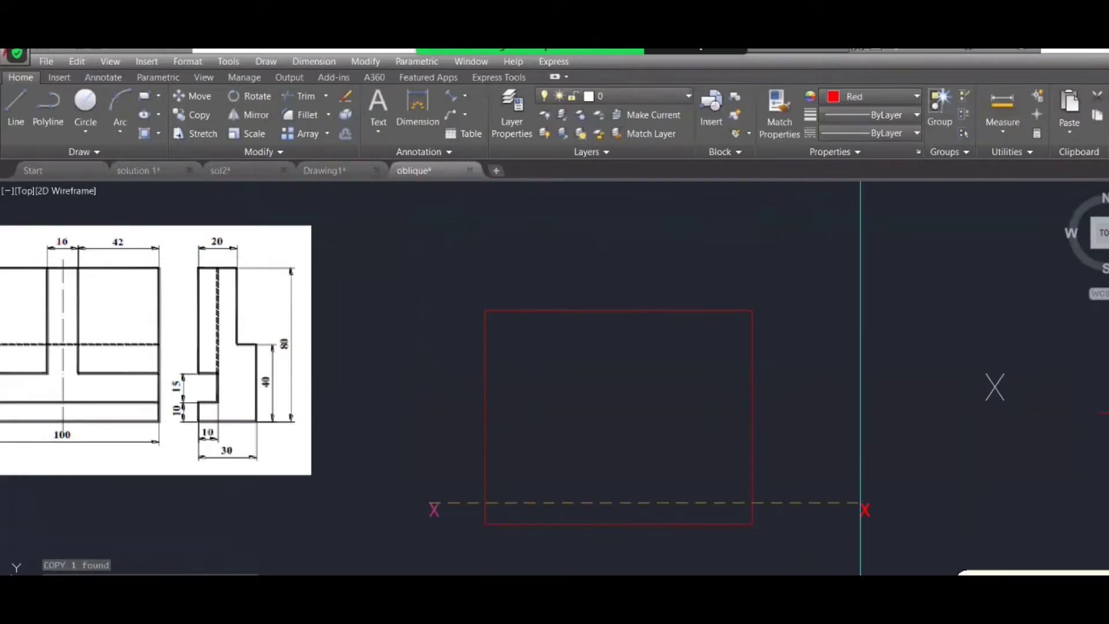
{"action": "left_click", "coordinate": [746, 253]}
{"action": "key", "text": "Return"}
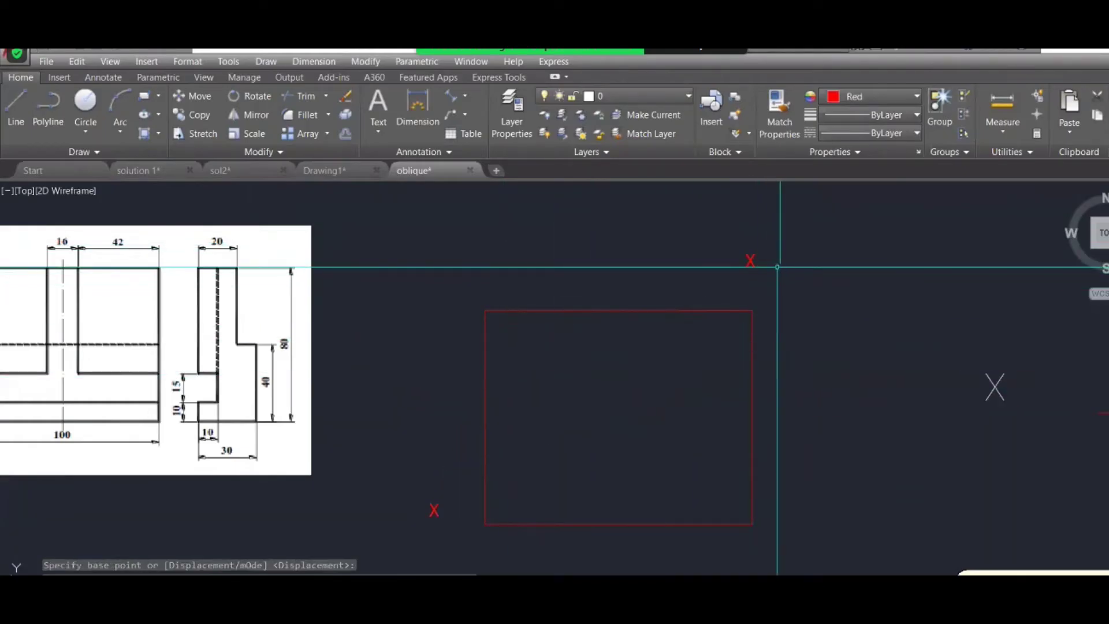
- Change the text of the copied label to Z
{"action": "double_click", "coordinate": [750, 261]}
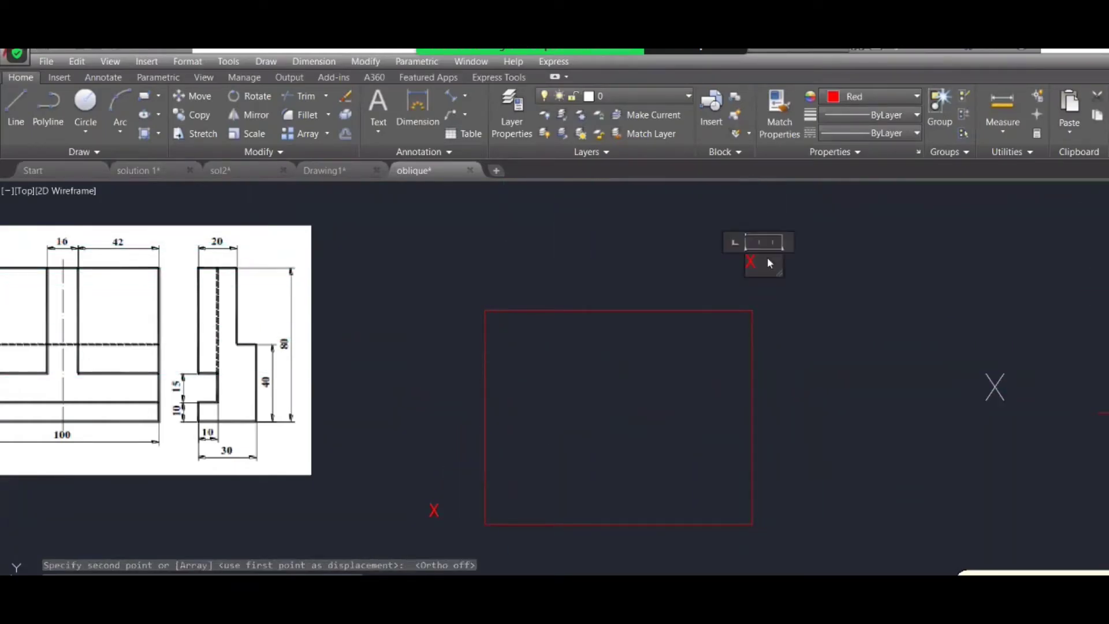
{"action": "type", "text": "Z"}
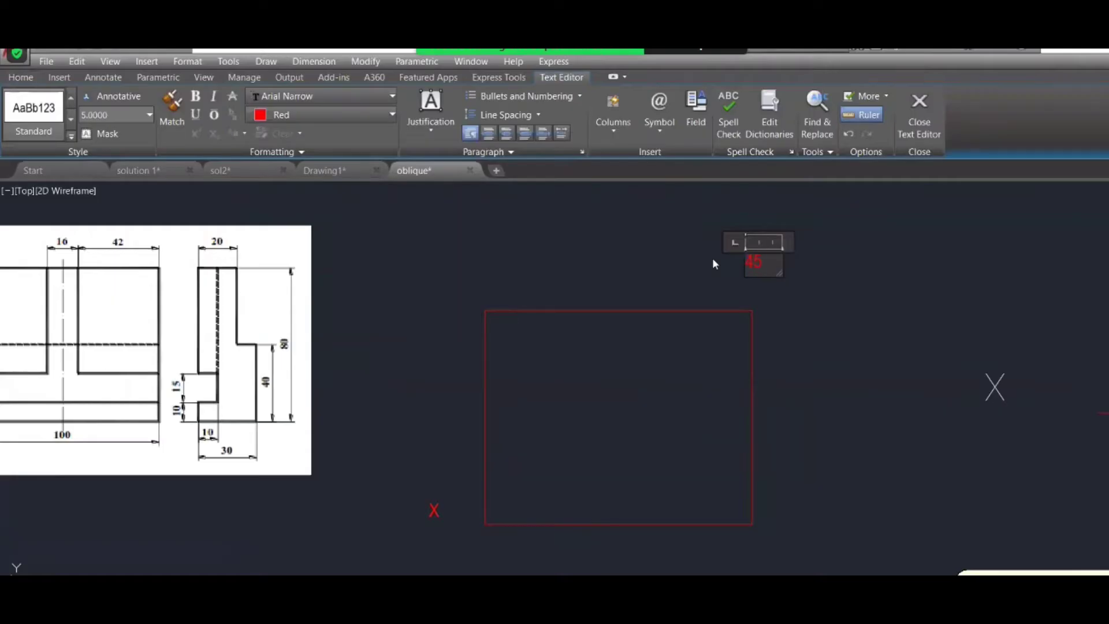
{"action": "left_click", "coordinate": [713, 257]}
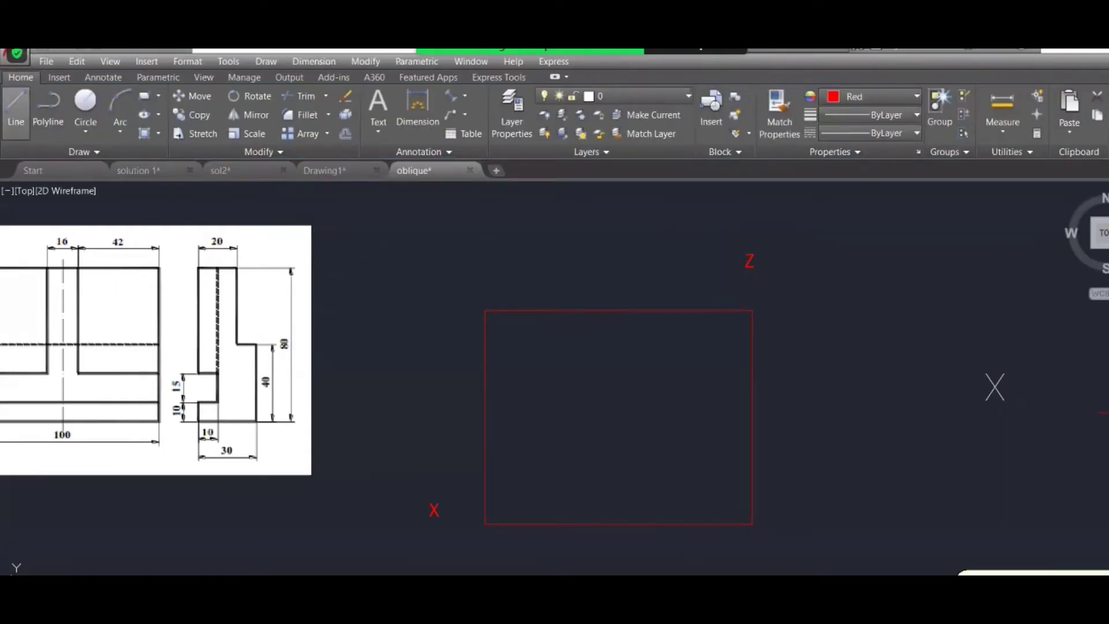
- Draw a line 30 long at 45° from the rectangle's lower-right corner as the receding edge
{"action": "left_click", "coordinate": [16, 109]}
{"action": "left_click", "coordinate": [752, 524]}
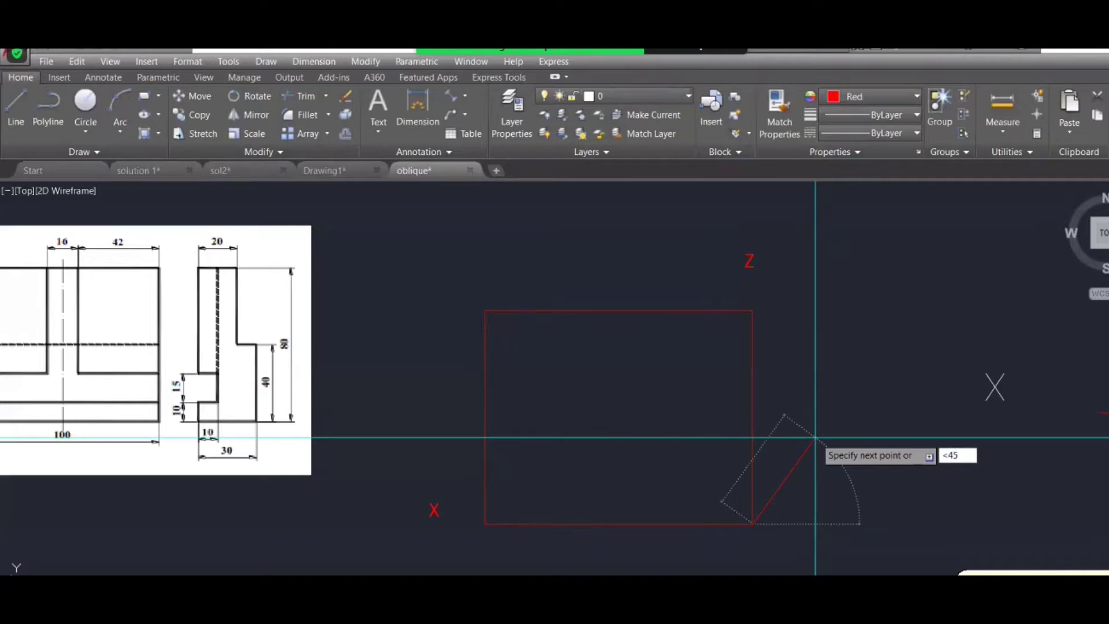
{"action": "type", "text": "<45"}
{"action": "key", "text": "Return"}
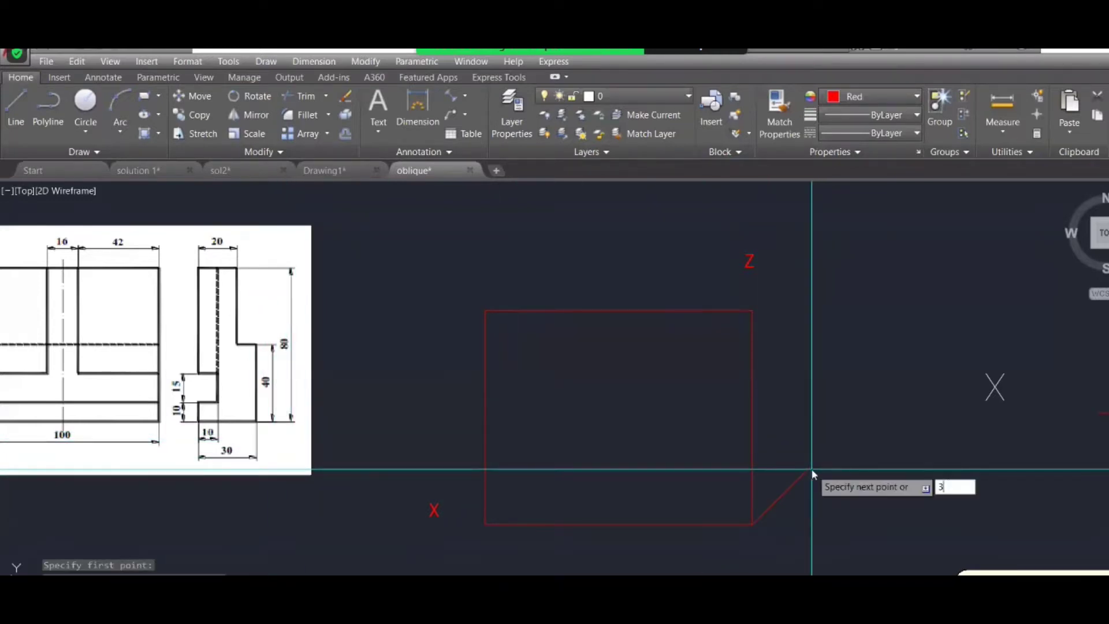
{"action": "type", "text": "30"}
{"action": "key", "text": "Return"}
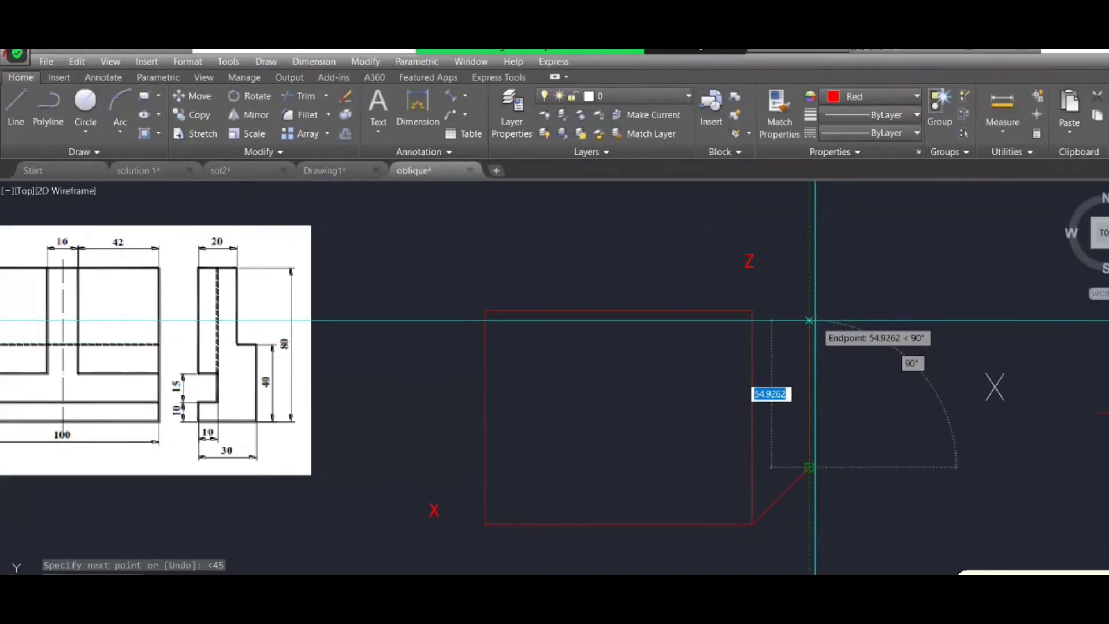
- Continue with an 80 vertical line and a 45° line back to the rectangle's upper-right corner to complete the side face
{"action": "type", "text": "8"}
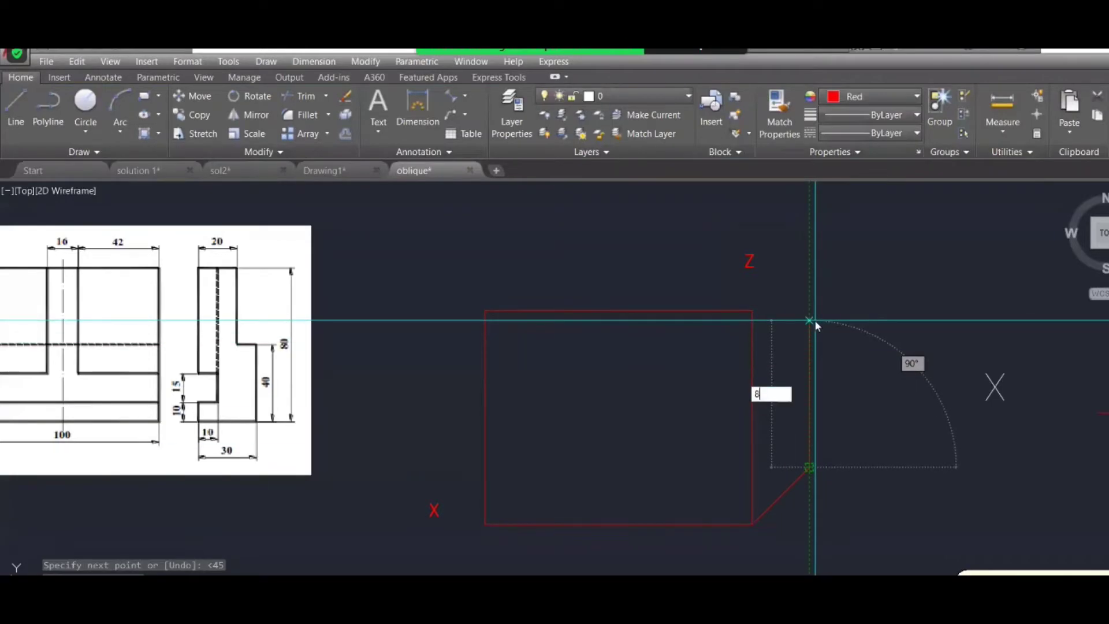
{"action": "type", "text": "0"}
{"action": "key", "text": "Return"}
{"action": "type", "text": "<45"}
{"action": "key", "text": "Return"}
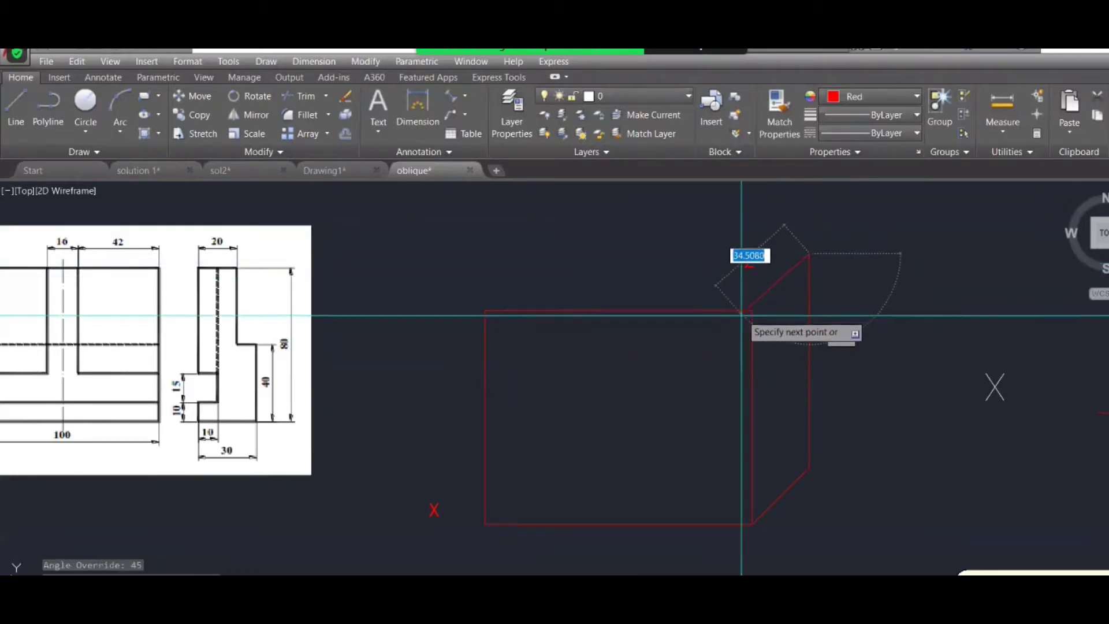
{"action": "left_click", "coordinate": [752, 311]}
{"action": "key", "text": "Escape"}
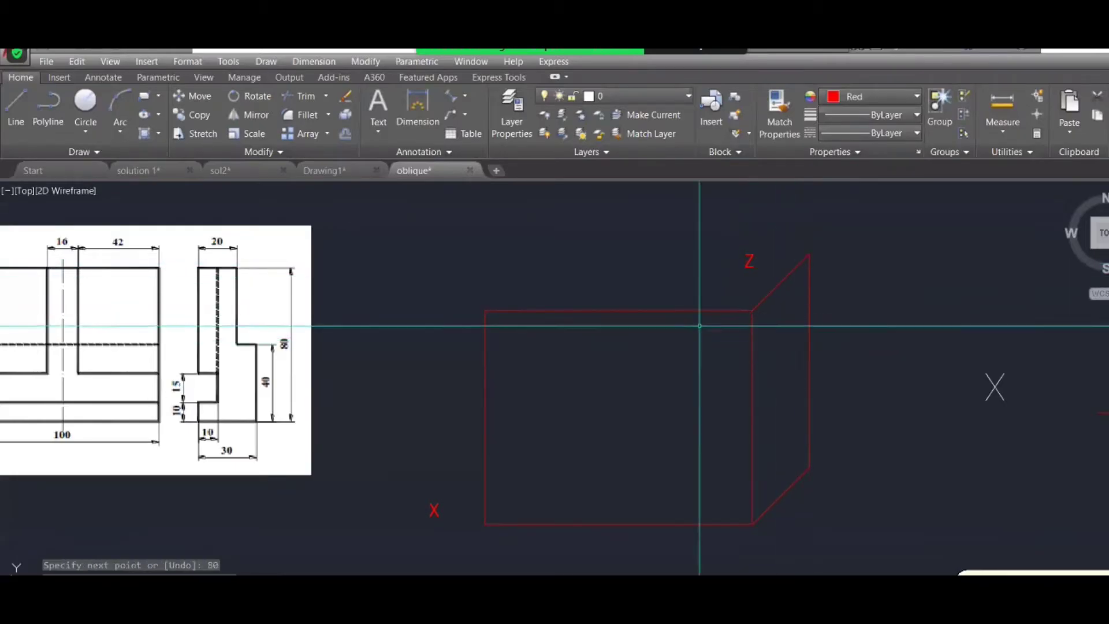
{"action": "left_click", "coordinate": [666, 317]}
{"action": "left_click", "coordinate": [663, 307]}
{"action": "key", "text": "Escape"}
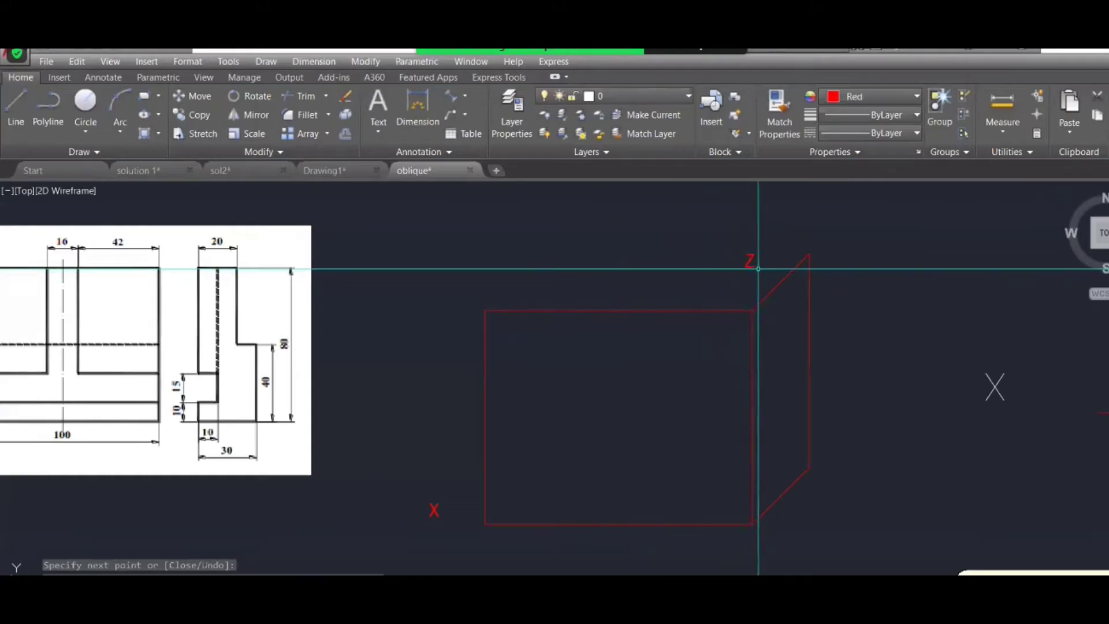
- Move the Z label to just below the front face's lower-right corner
{"action": "left_click", "coordinate": [753, 265]}
{"action": "left_click", "coordinate": [746, 253]}
{"action": "middle_click_drag", "start_coordinate": [790, 517], "coordinate": [749, 356]}
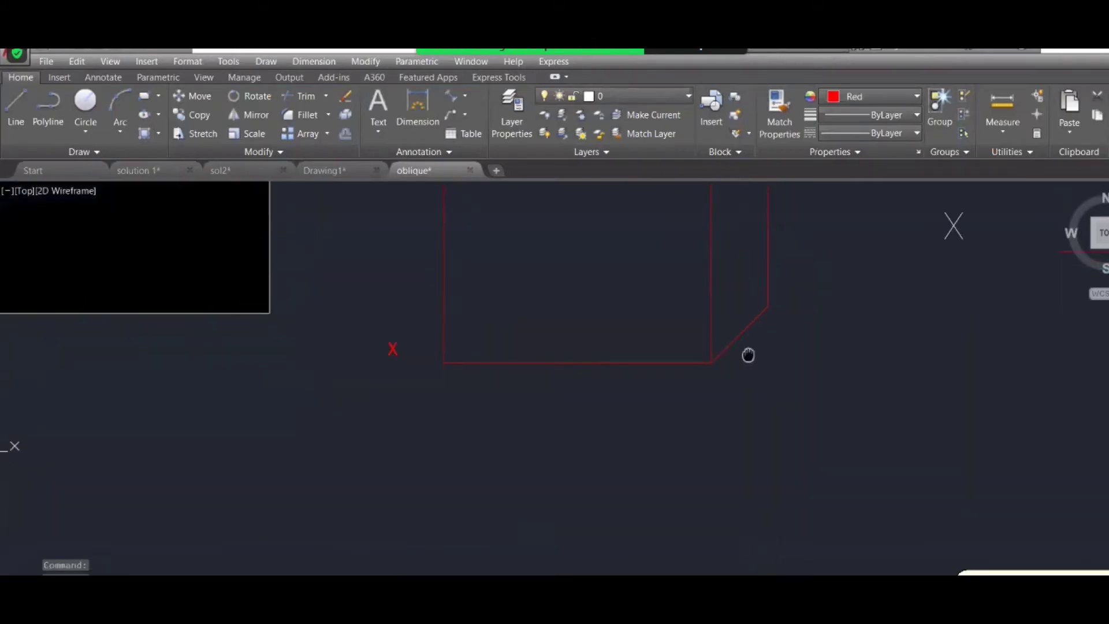
{"action": "left_click", "coordinate": [704, 397]}
{"action": "middle_click_drag", "start_coordinate": [790, 411], "coordinate": [773, 520]}
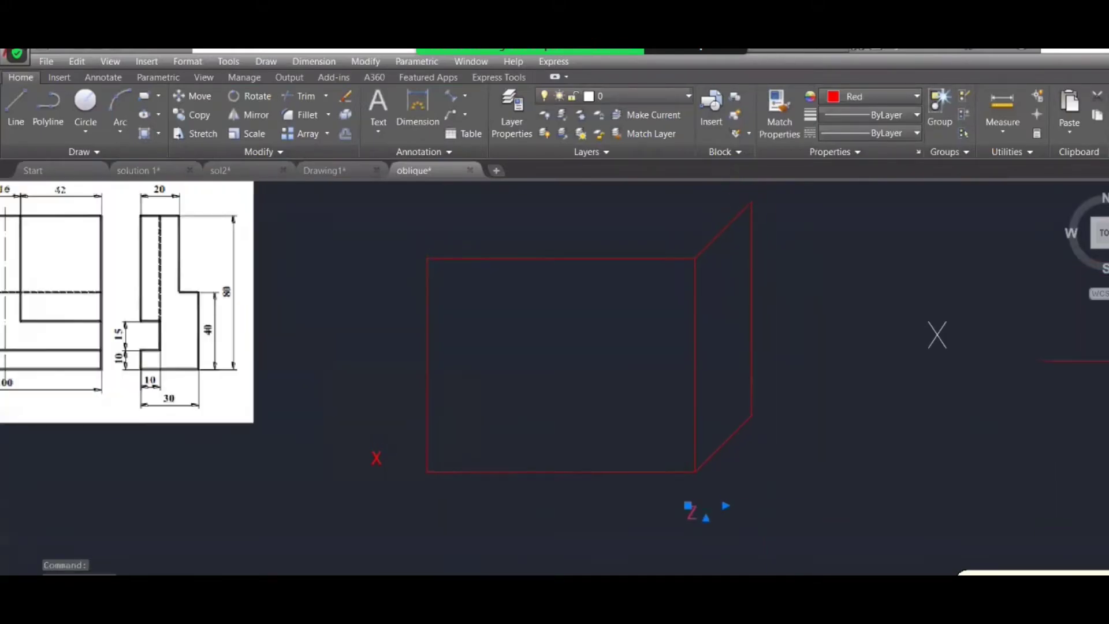
{"action": "left_click", "coordinate": [687, 506]}
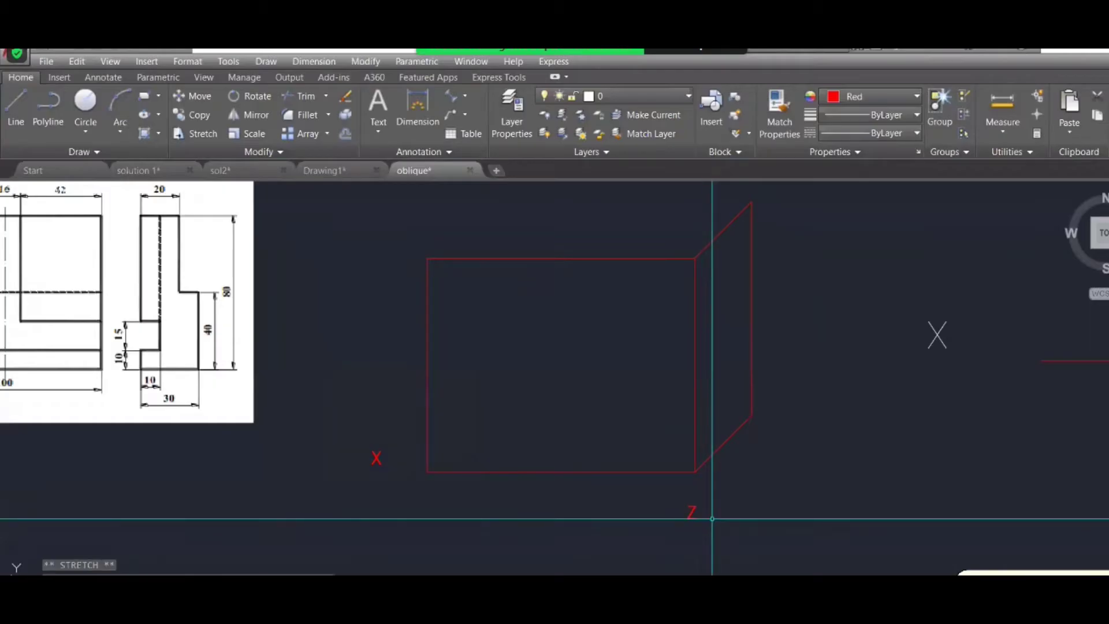
{"action": "key", "text": "Escape"}
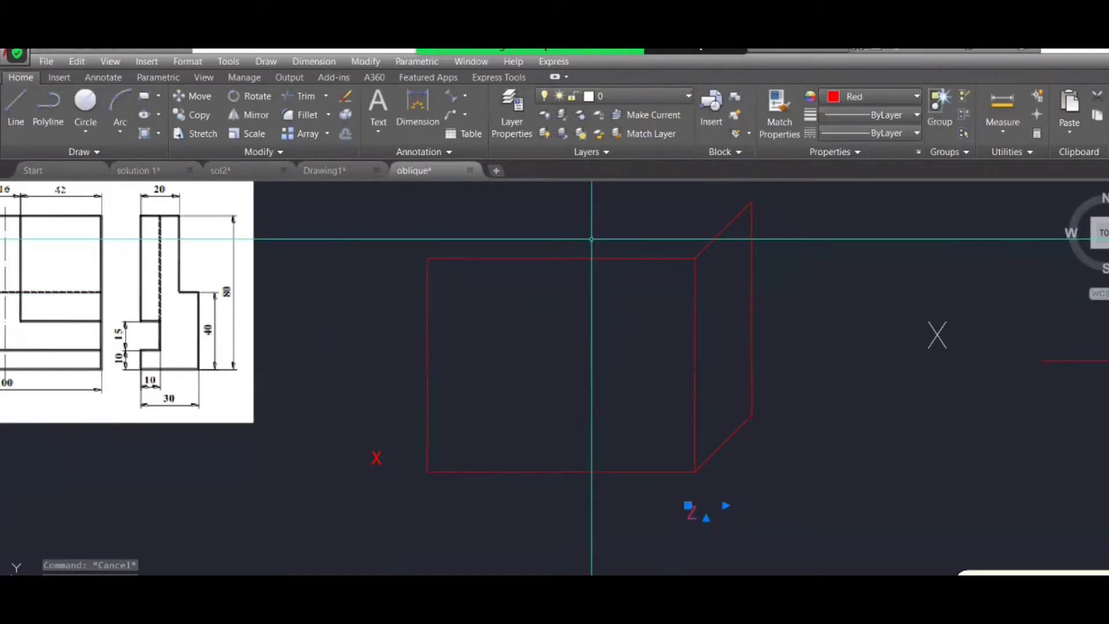
- Copy the Z label to beside the side face's outer vertical edge and change the copy's text to Y
{"action": "type", "text": "co"}
{"action": "key", "text": "Return"}
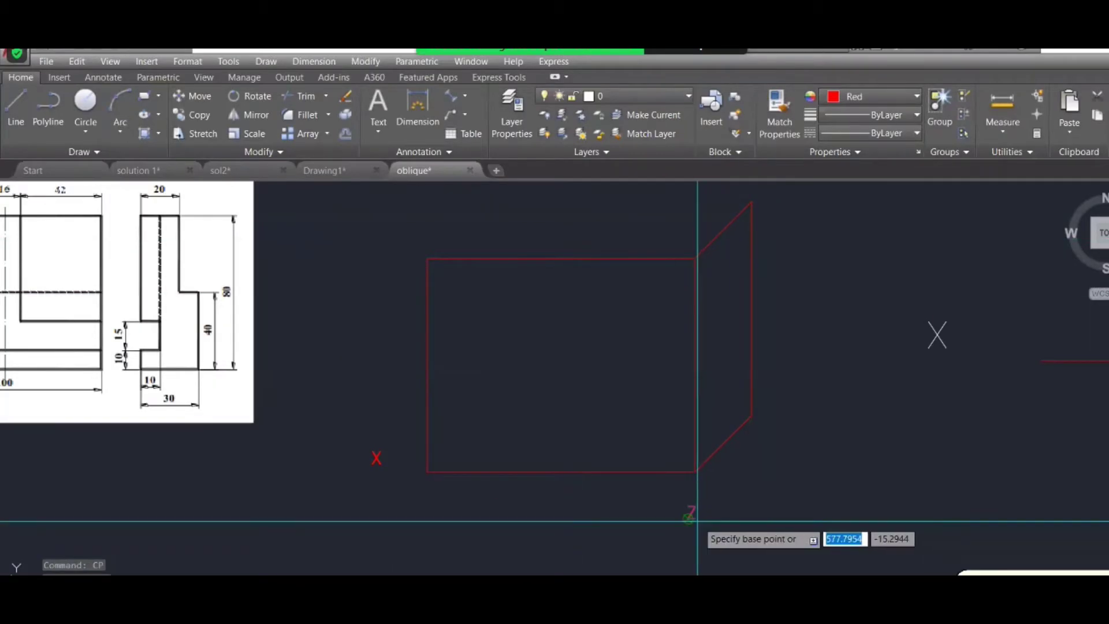
{"action": "left_click", "coordinate": [693, 512]}
{"action": "left_click", "coordinate": [799, 383]}
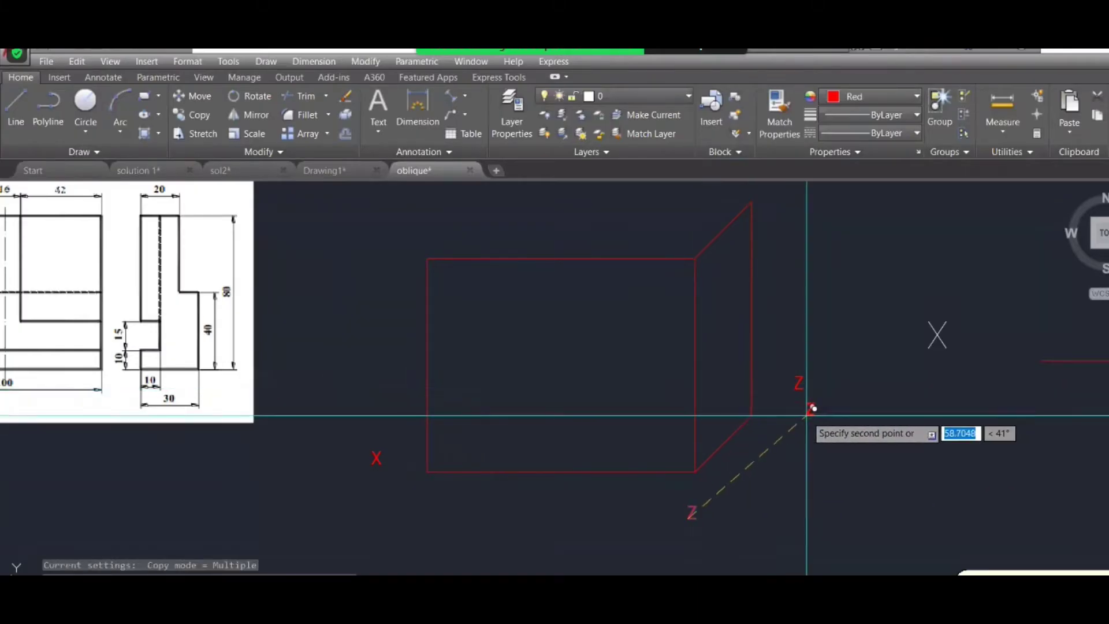
{"action": "key", "text": "Return"}
{"action": "double_click", "coordinate": [800, 384]}
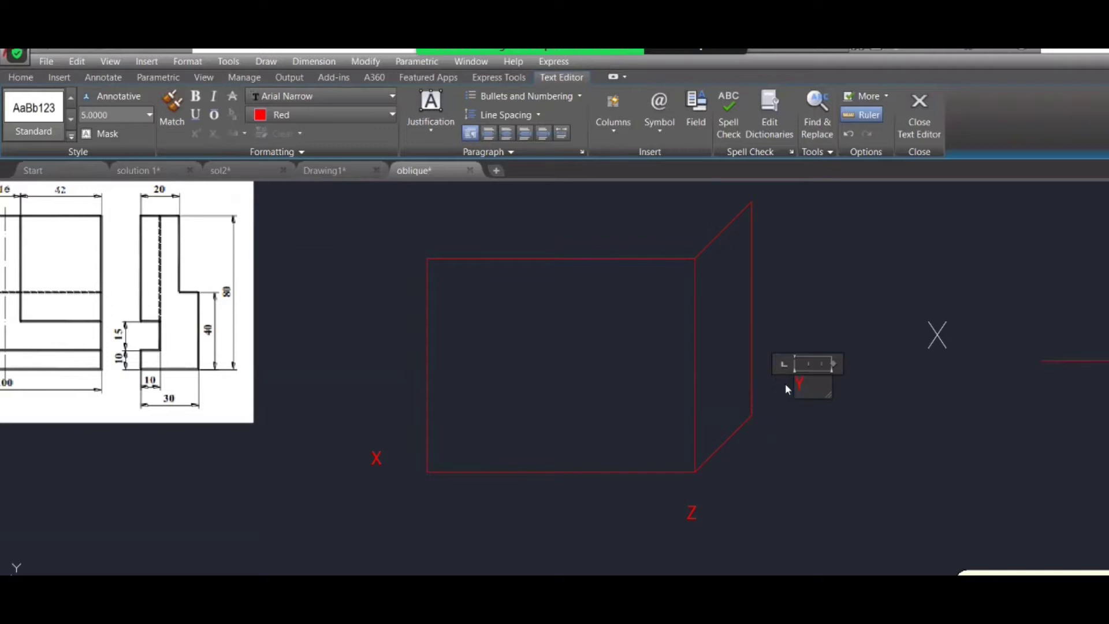
{"action": "left_click", "coordinate": [774, 378]}
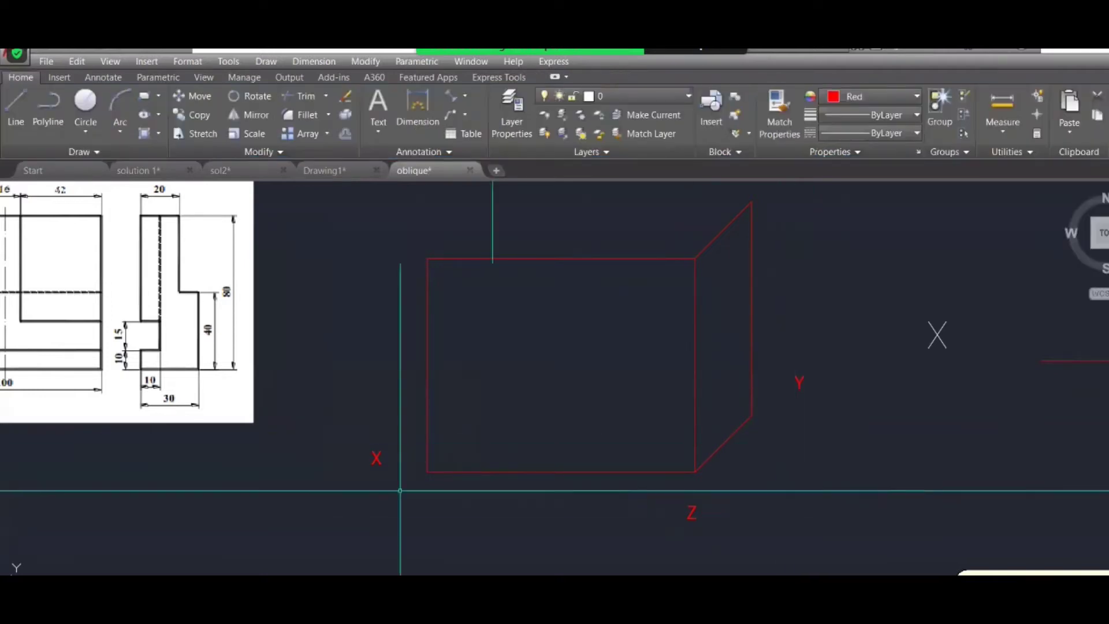
- Copy the upper 45° receding edge from the front face's upper-right corner to its upper-left corner
{"action": "mouse_move", "coordinate": [441, 513]}
{"action": "middle_mouse_down"}
{"action": "mouse_move", "coordinate": [483, 525]}
{"action": "mouse_move", "coordinate": [513, 503]}
{"action": "mouse_move", "coordinate": [505, 529]}
{"action": "middle_mouse_up"}
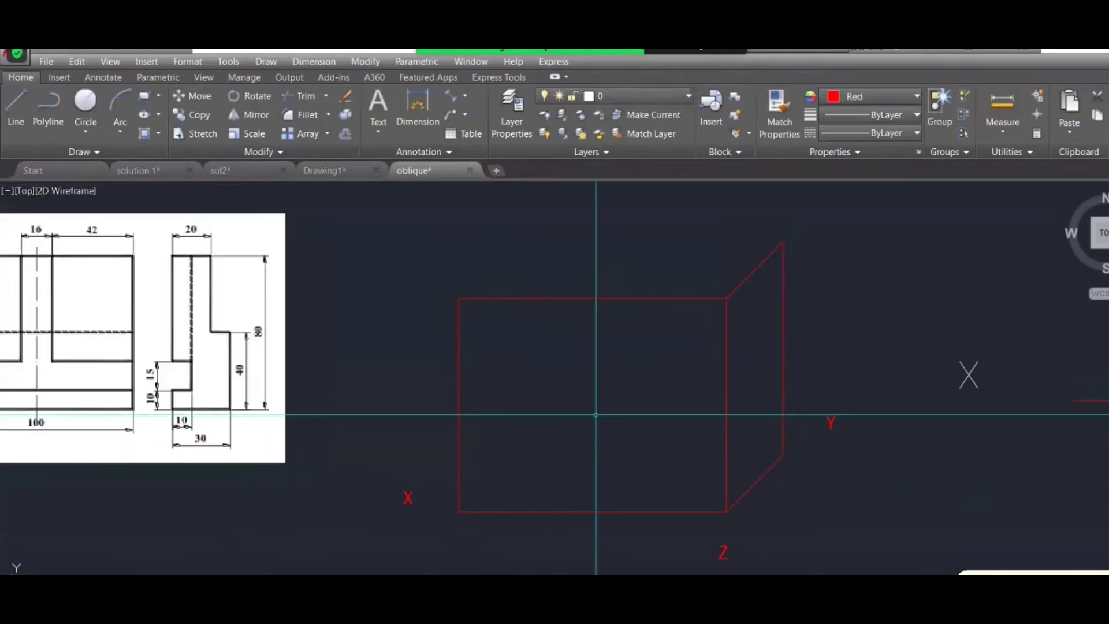
{"action": "scroll", "coordinate": [596, 415], "scroll_direction": "down", "scroll_amount": 2}
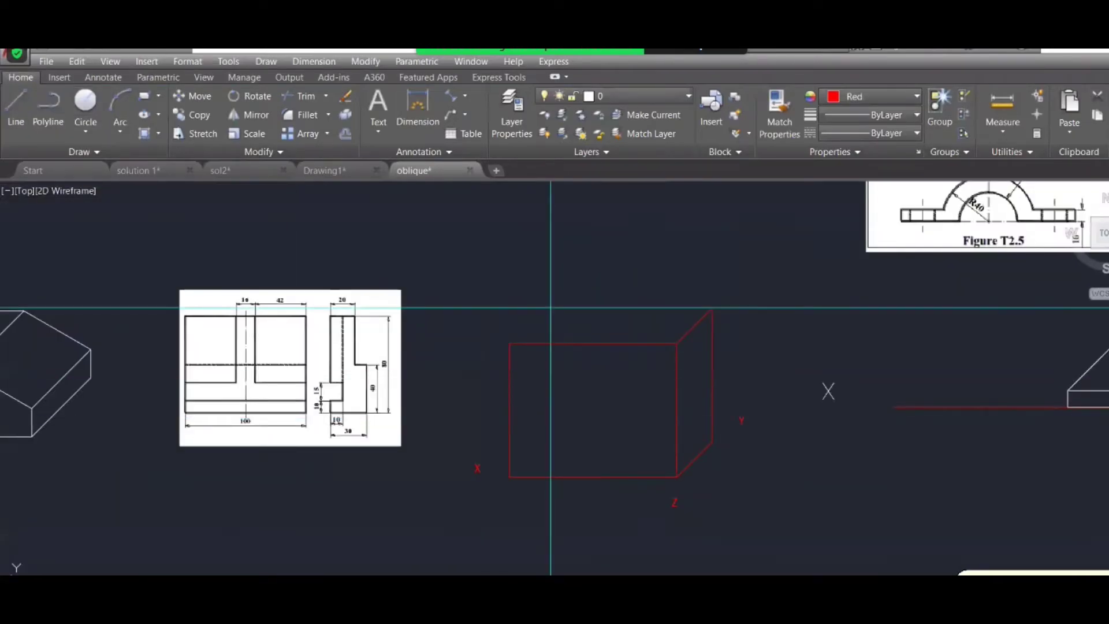
{"action": "scroll", "coordinate": [708, 340], "scroll_direction": "up", "scroll_amount": 2}
{"action": "key", "text": "Escape"}
{"action": "left_click", "coordinate": [686, 316]}
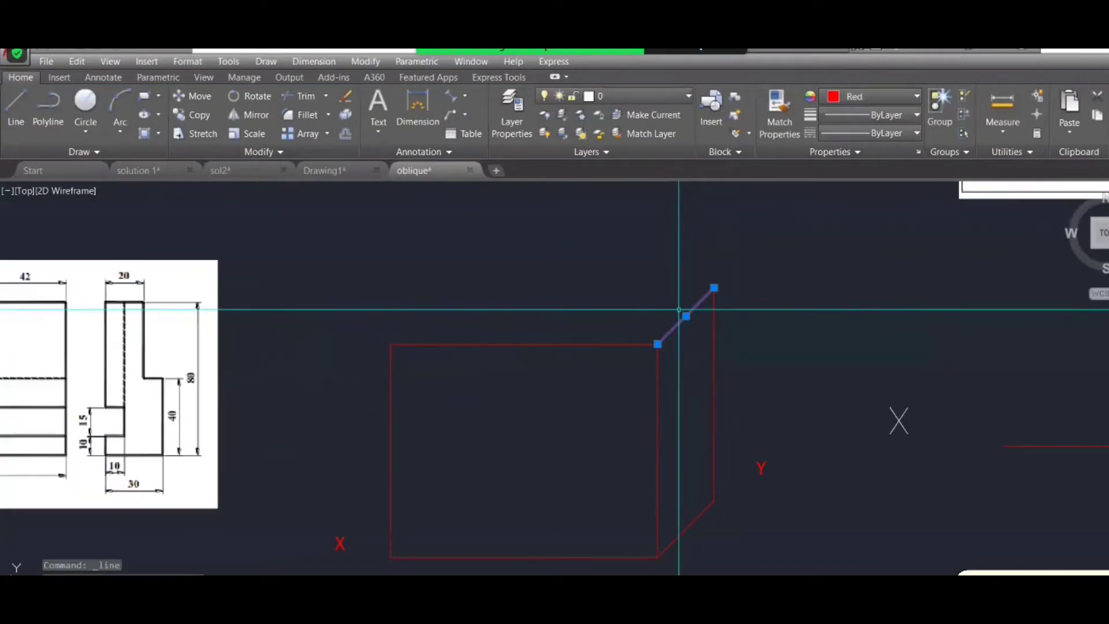
{"action": "type", "text": "CP"}
{"action": "key", "text": "Return"}
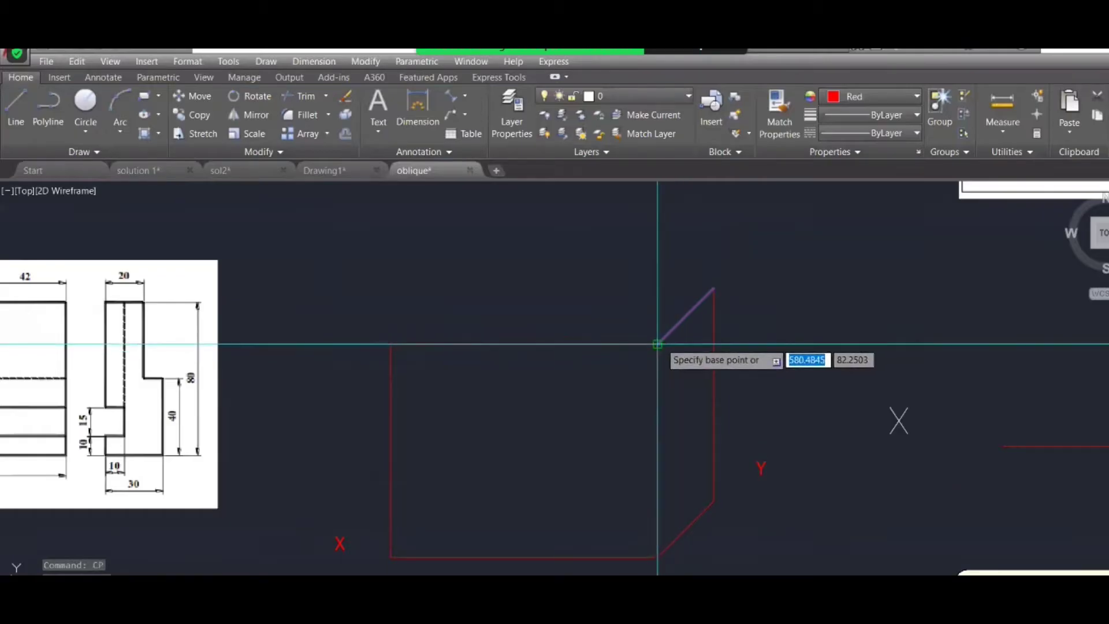
{"action": "left_click", "coordinate": [658, 344]}
{"action": "left_click", "coordinate": [392, 344]}
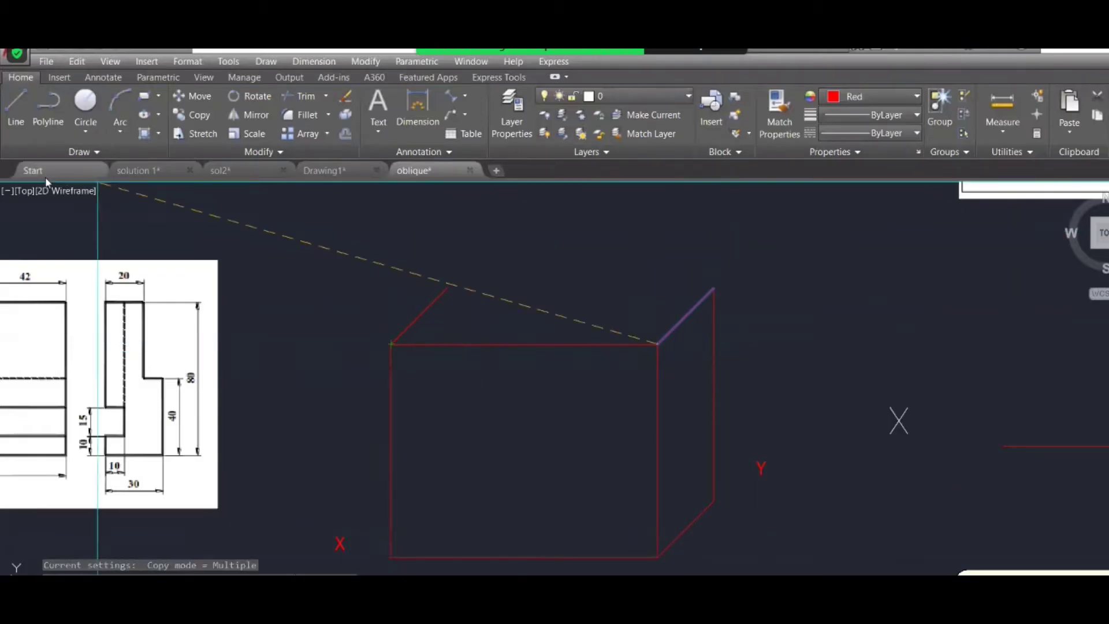
{"action": "key", "text": "Escape"}
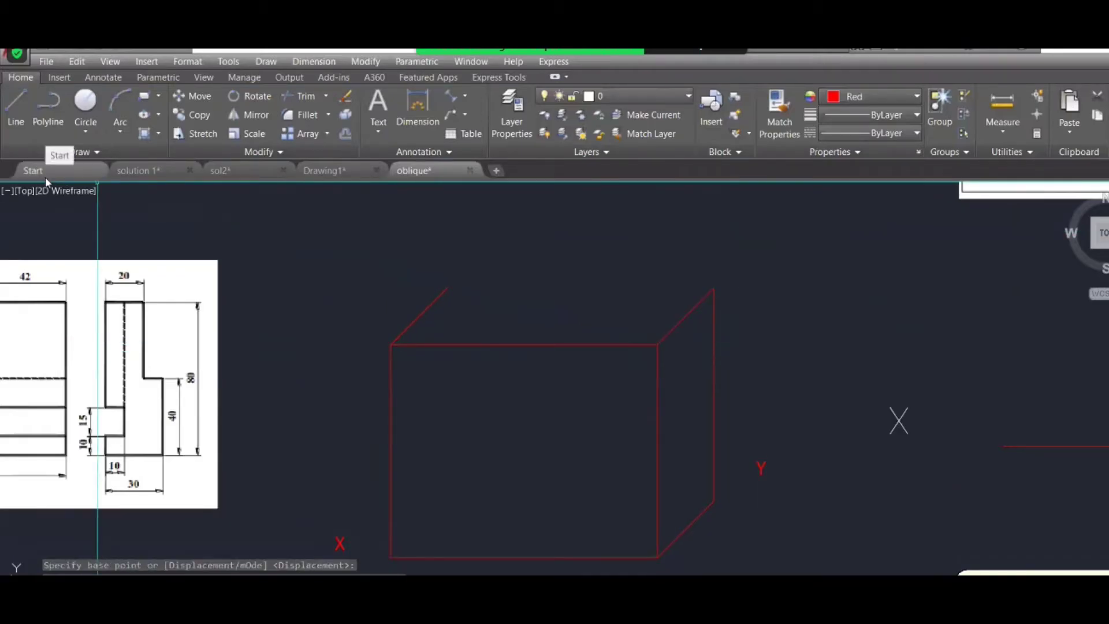
- Draw a line joining the back ends of the two upper receding edges to close the box's top face
{"action": "left_click", "coordinate": [17, 110]}
{"action": "left_click", "coordinate": [448, 288]}
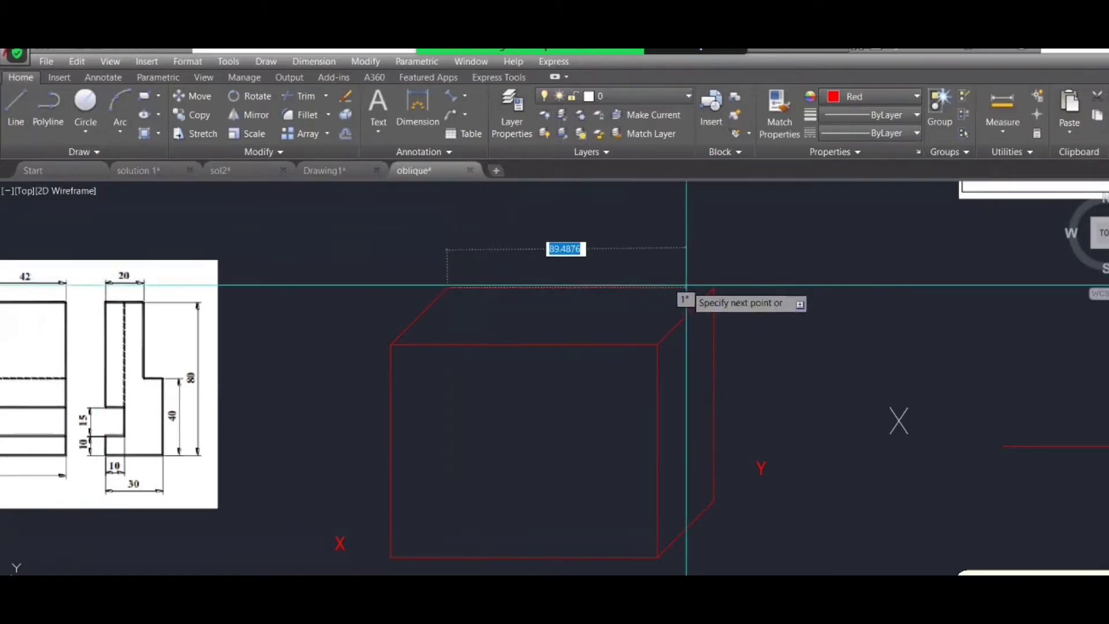
{"action": "left_click", "coordinate": [715, 288]}
{"action": "key", "text": "Return"}
{"action": "key", "text": "Return"}
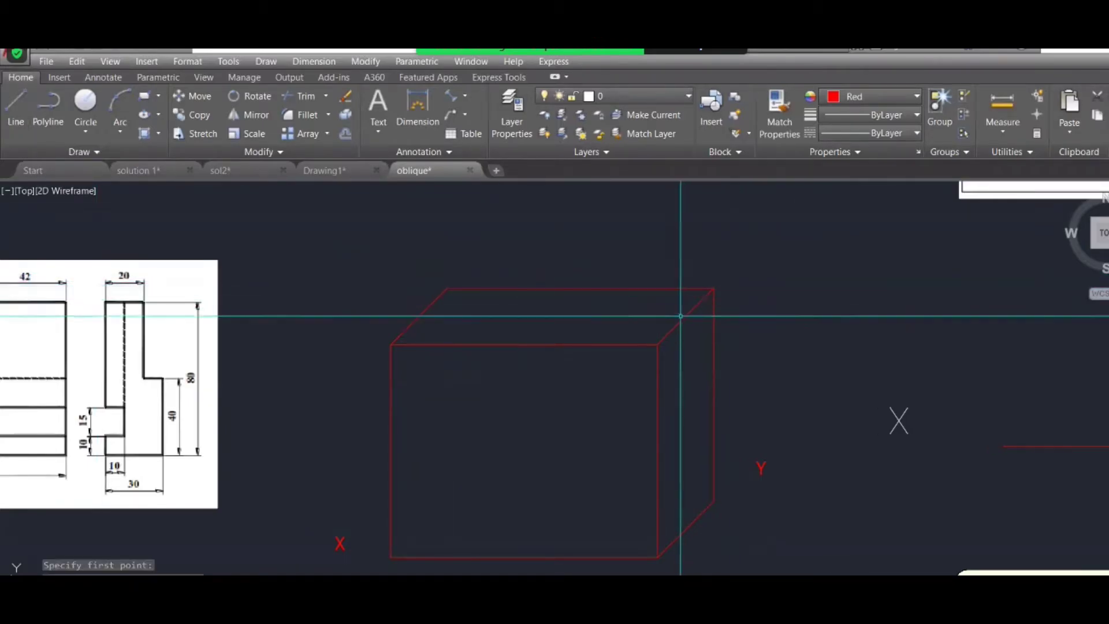
- Set the current object color to ByLayer
{"action": "scroll", "coordinate": [681, 316], "scroll_direction": "down", "scroll_amount": 2}
{"action": "left_click", "coordinate": [902, 96]}
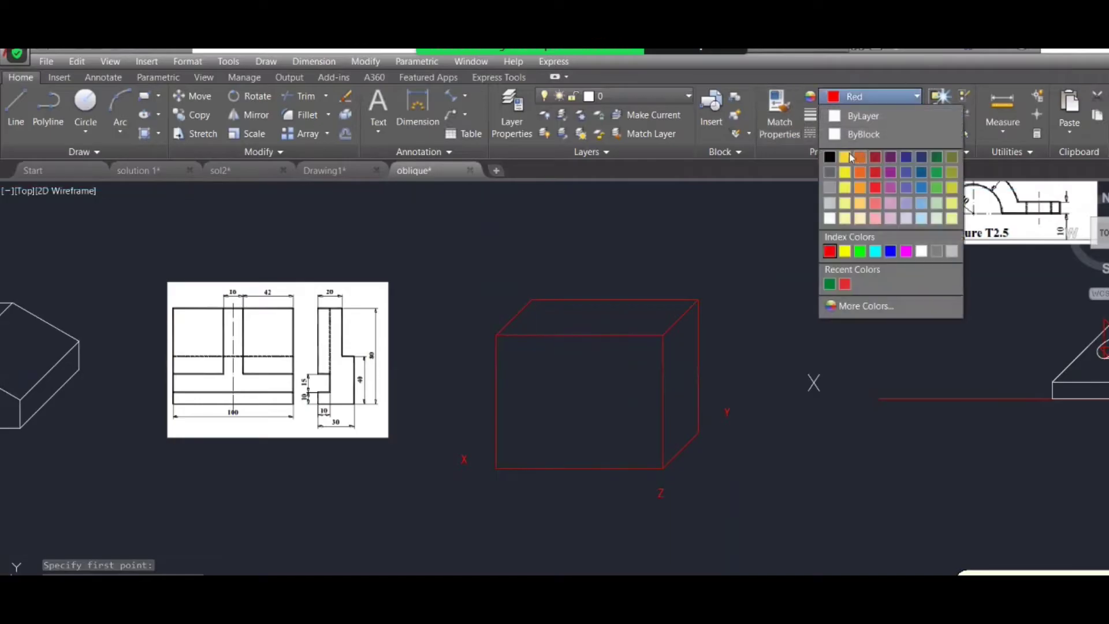
{"action": "left_click", "coordinate": [841, 117]}
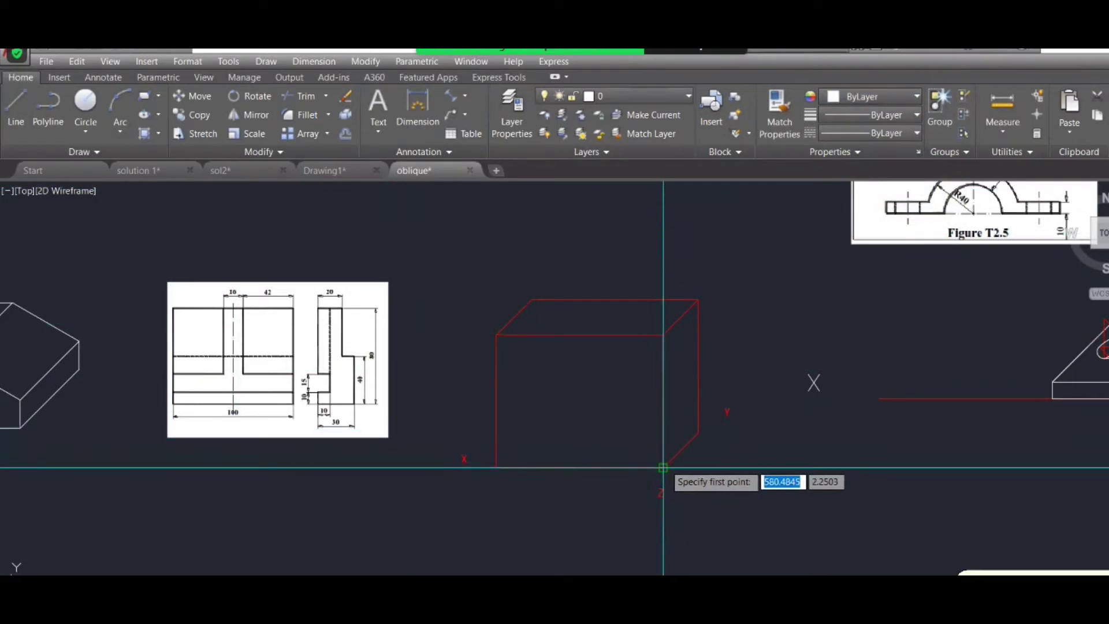
- Outline a strip 100 wide and 10 high with lines along the bottom of the box's front face
{"action": "scroll", "coordinate": [246, 403], "scroll_direction": "up", "scroll_amount": 2}
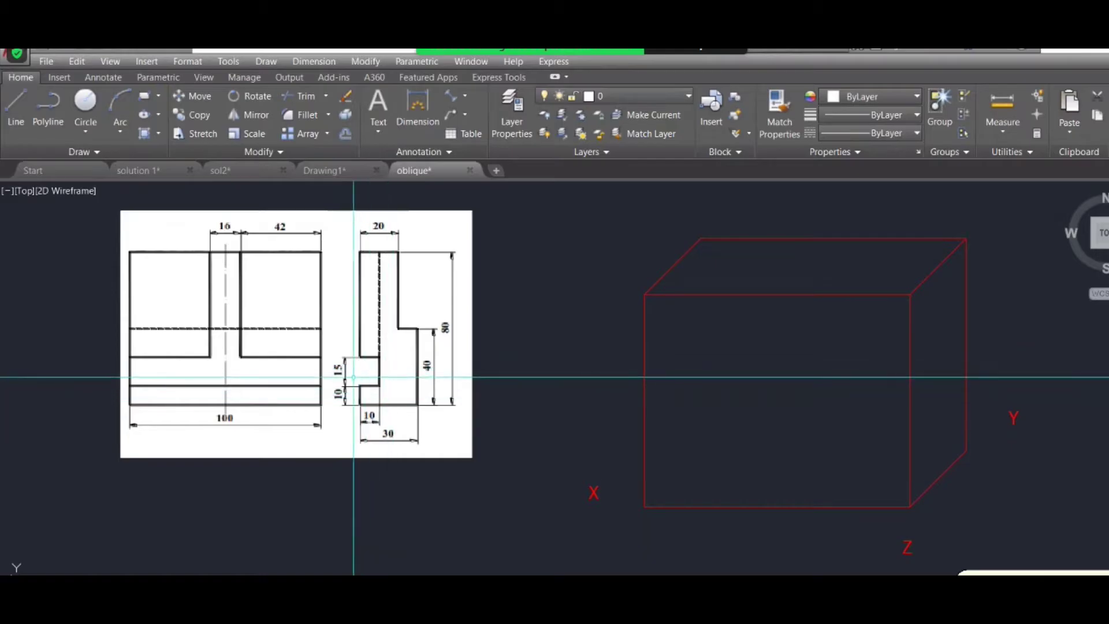
{"action": "left_click", "coordinate": [23, 107]}
{"action": "left_click", "coordinate": [910, 507]}
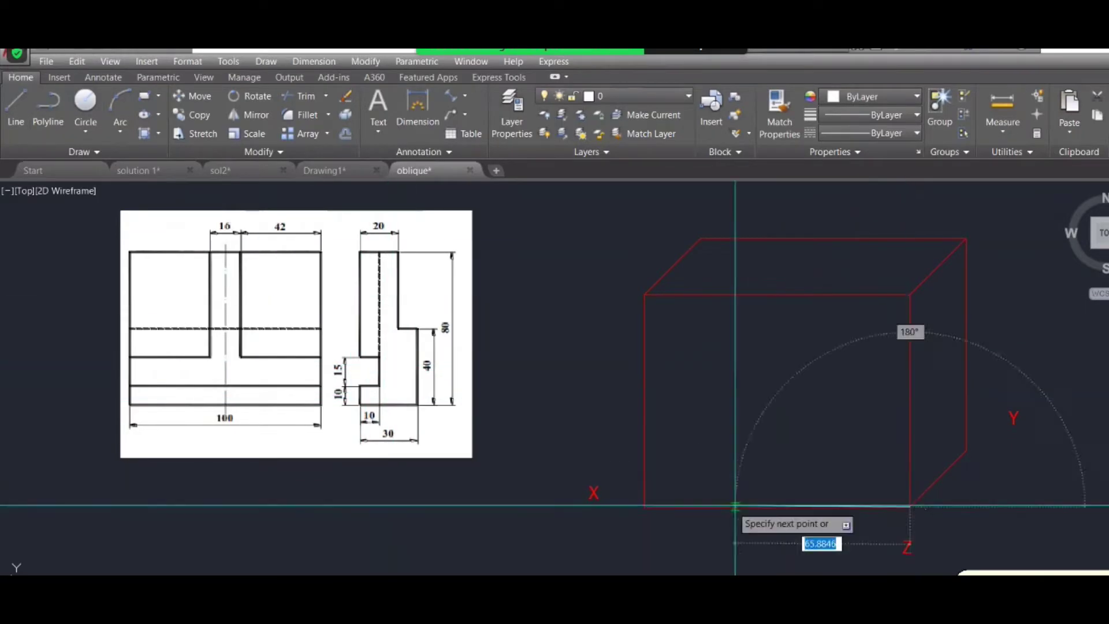
{"action": "left_click", "coordinate": [645, 507]}
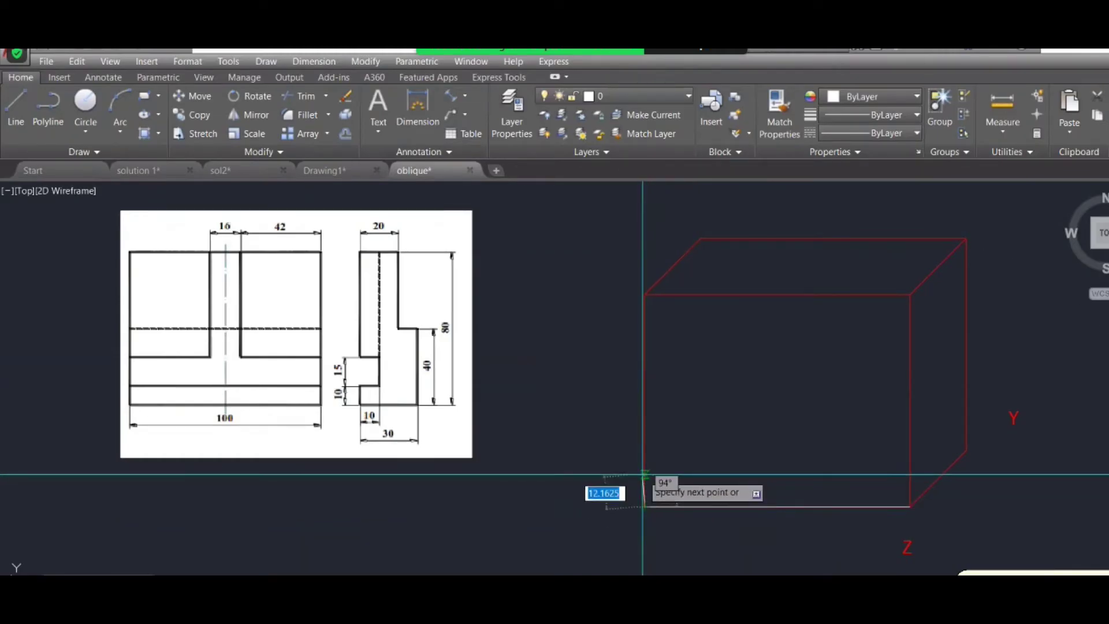
{"action": "key", "text": "F8"}
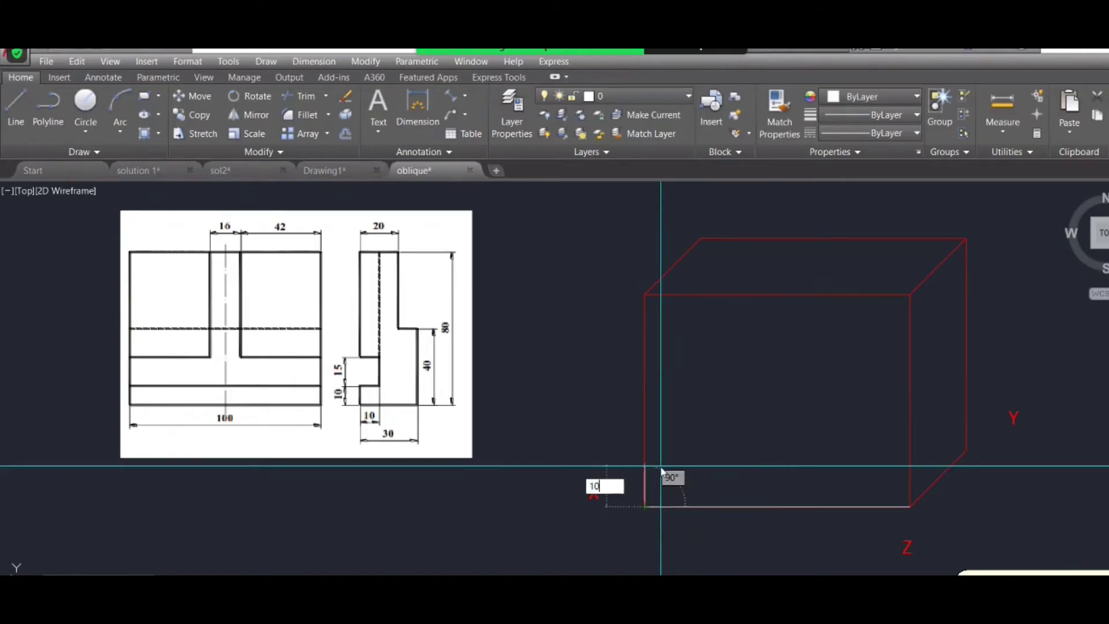
{"action": "type", "text": "10"}
{"action": "key", "text": "Return"}
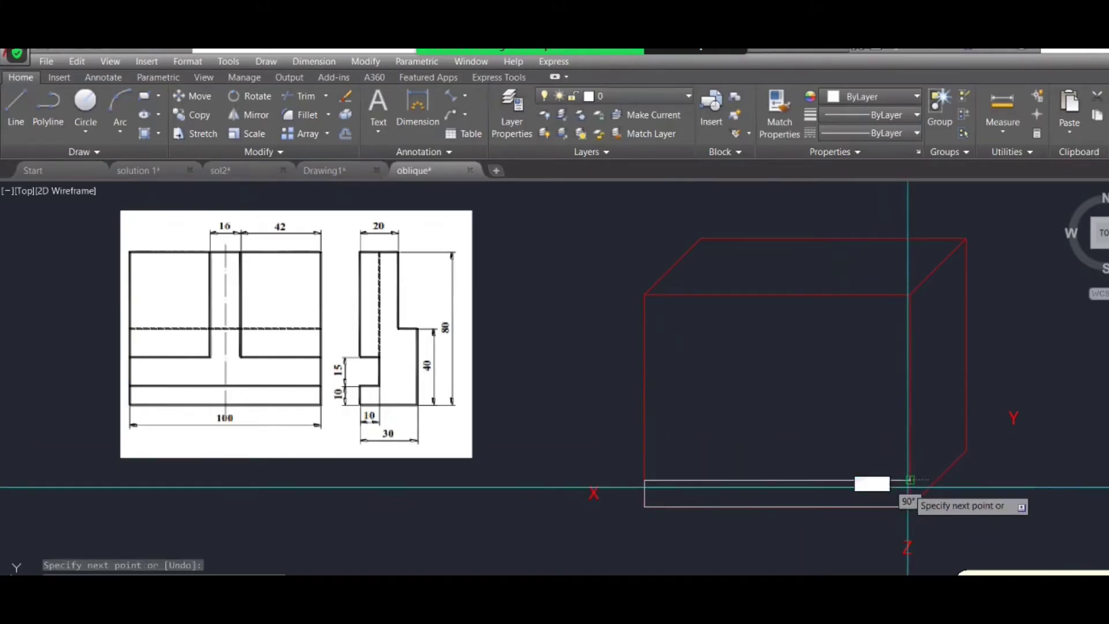
{"action": "type", "text": "100"}
{"action": "key", "text": "Return"}
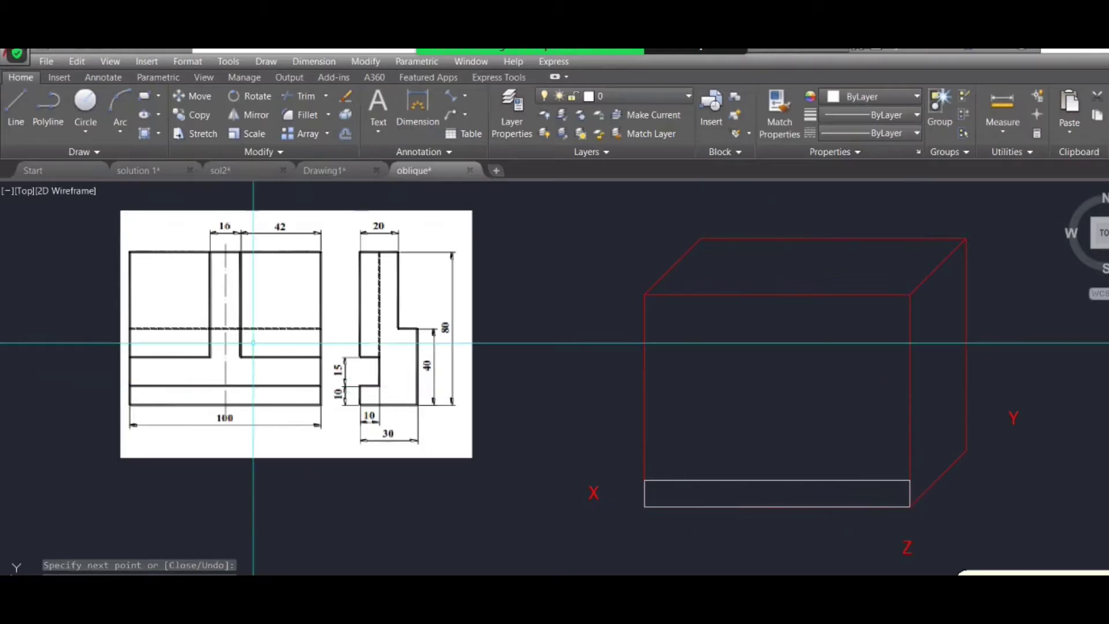
- Draw a 45° receding line 10 long from the upper-right corner of the bottom strip
{"action": "left_click", "coordinate": [21, 105]}
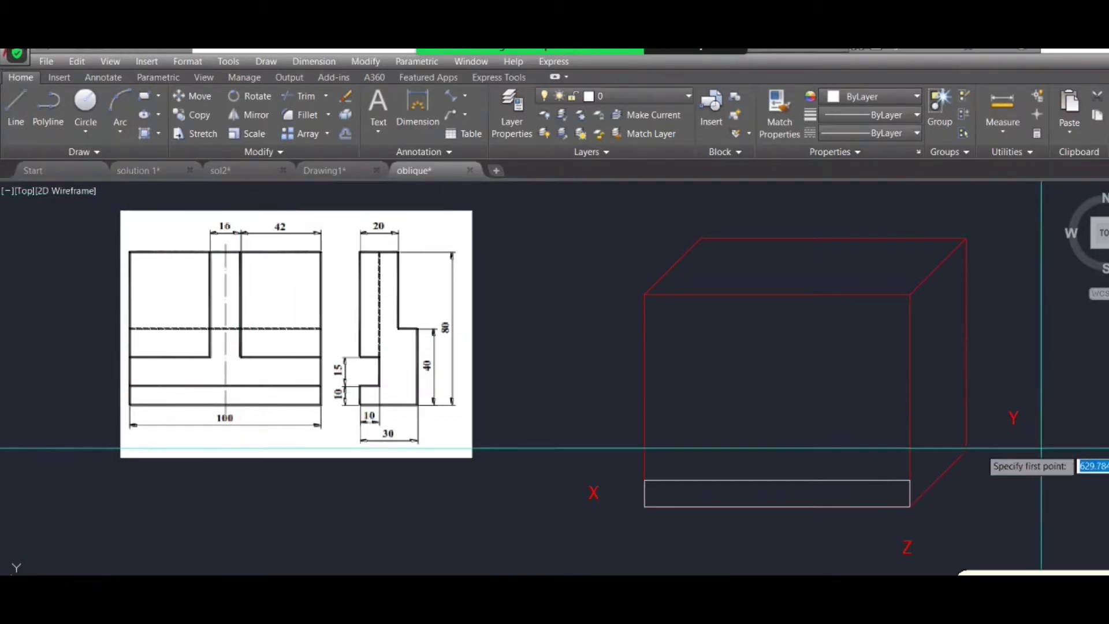
{"action": "left_click", "coordinate": [910, 480]}
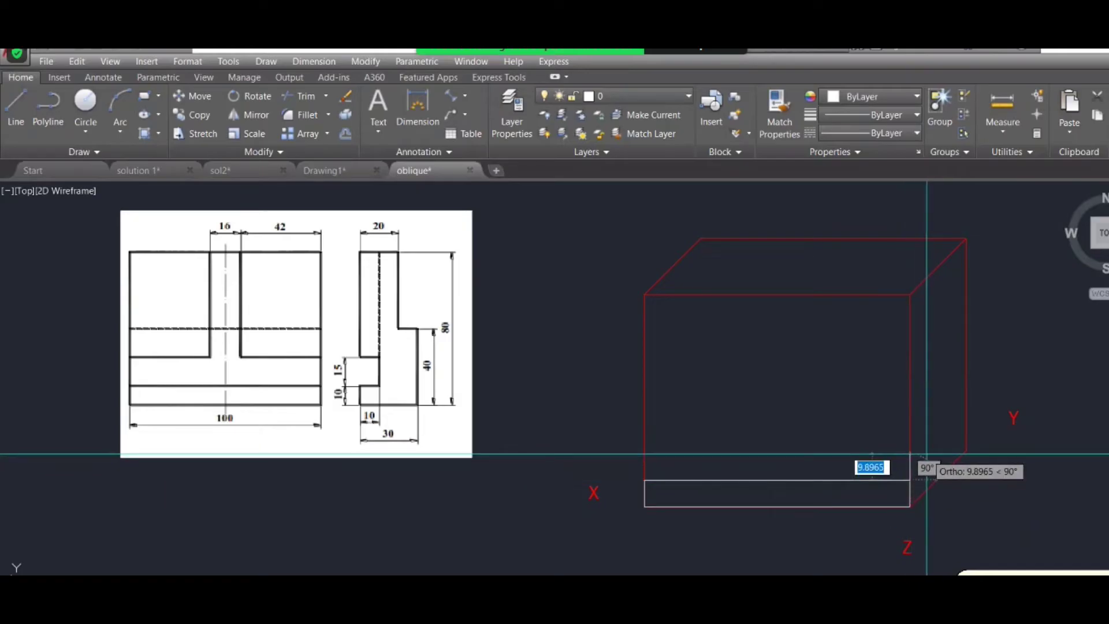
{"action": "type", "text": "@"}
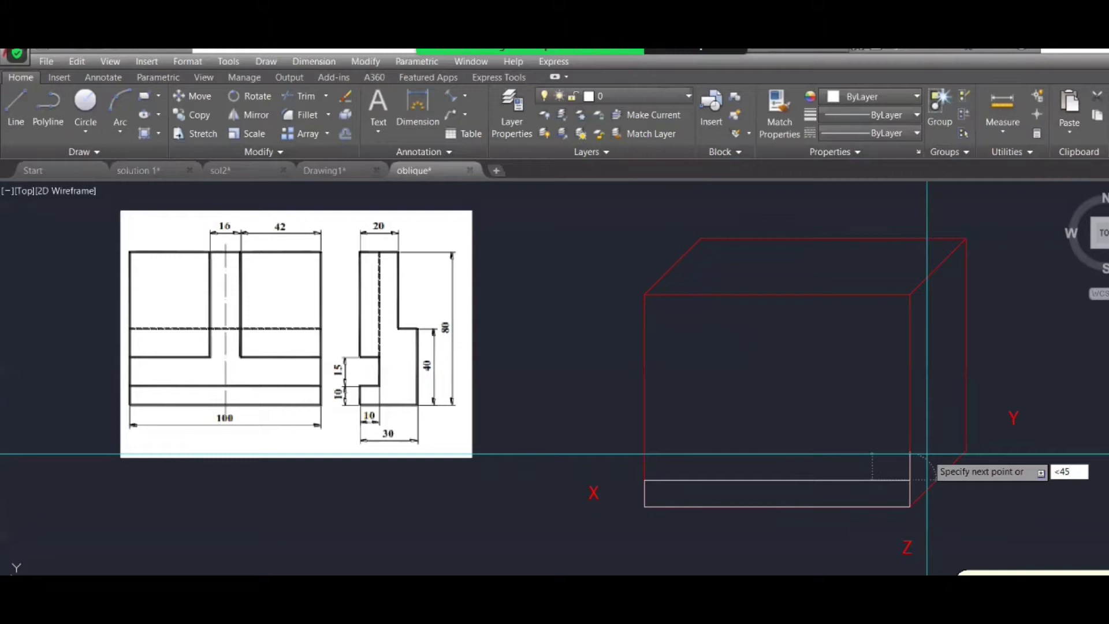
{"action": "key", "text": "Return"}
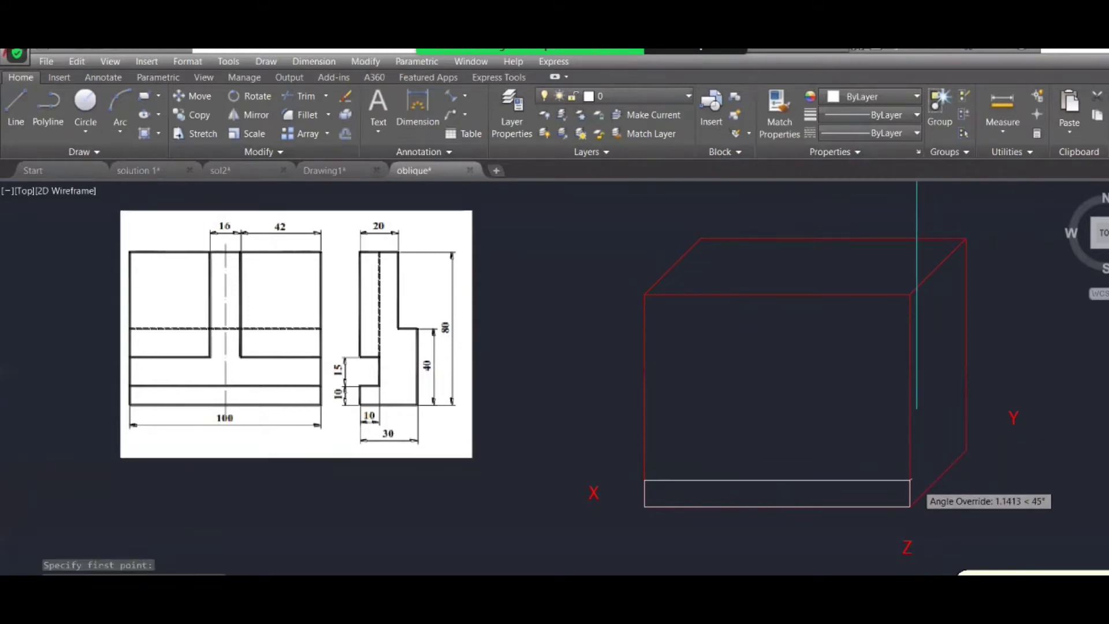
{"action": "scroll", "coordinate": [930, 456], "scroll_direction": "up", "scroll_amount": 2}
{"action": "scroll", "coordinate": [946, 437], "scroll_direction": "down", "scroll_amount": 2}
{"action": "scroll", "coordinate": [504, 428], "scroll_direction": "up", "scroll_amount": 2}
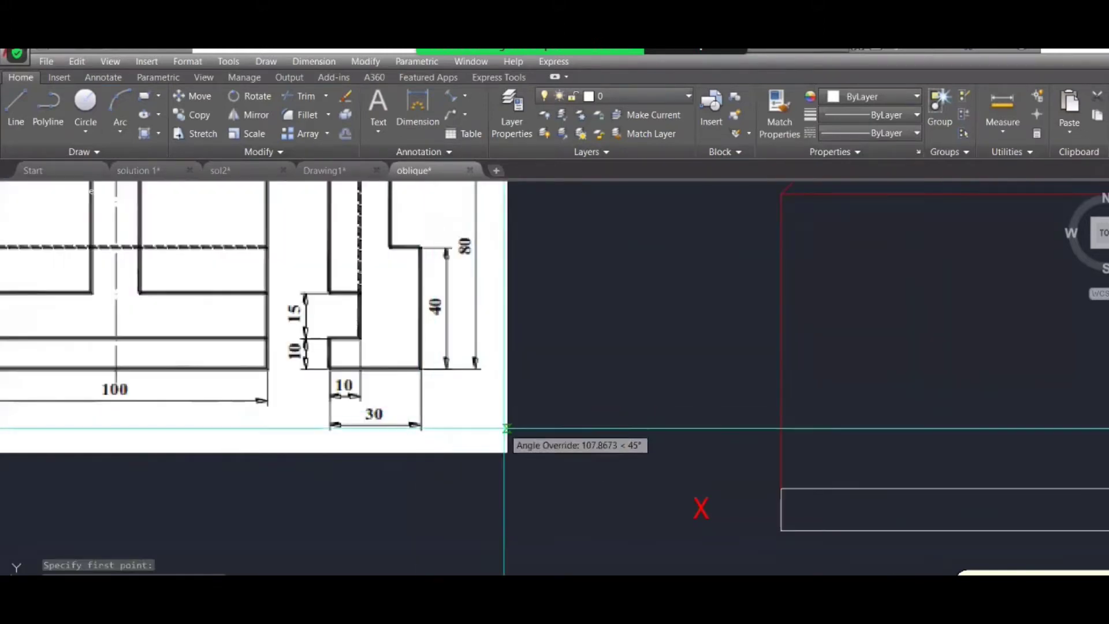
{"action": "scroll", "coordinate": [642, 419], "scroll_direction": "down", "scroll_amount": 4}
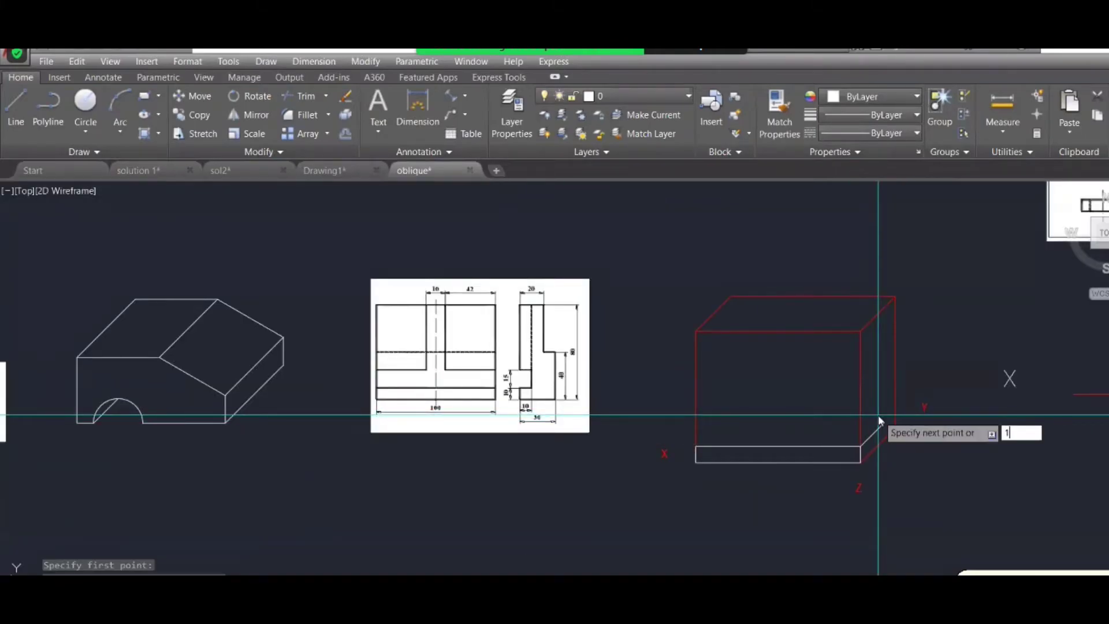
{"action": "type", "text": "0"}
{"action": "key", "text": "Return"}
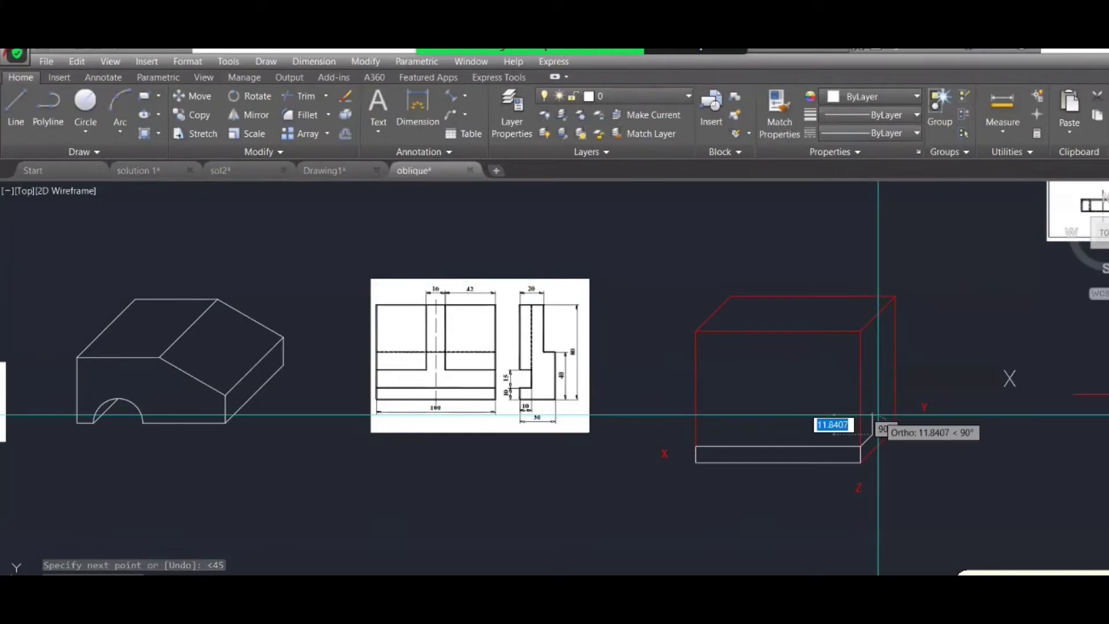
- Continue with a 15 vertical line and a 45° line back to the box's front right edge to form the slot's end profile
{"action": "scroll", "coordinate": [878, 414], "scroll_direction": "up", "scroll_amount": 2}
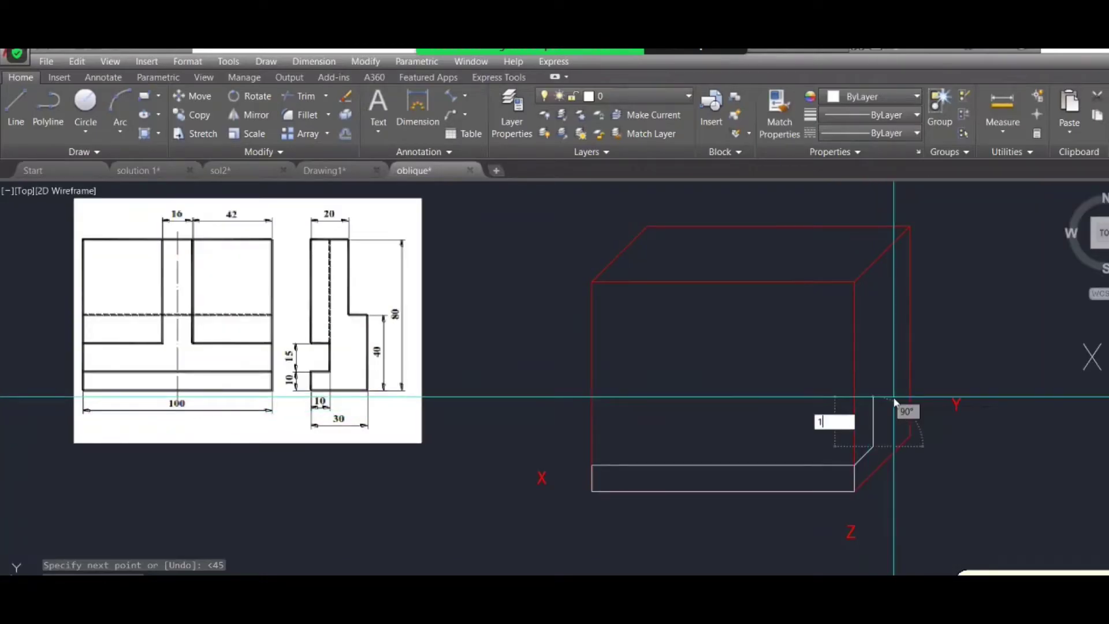
{"action": "type", "text": "<45"}
{"action": "key", "text": "Return"}
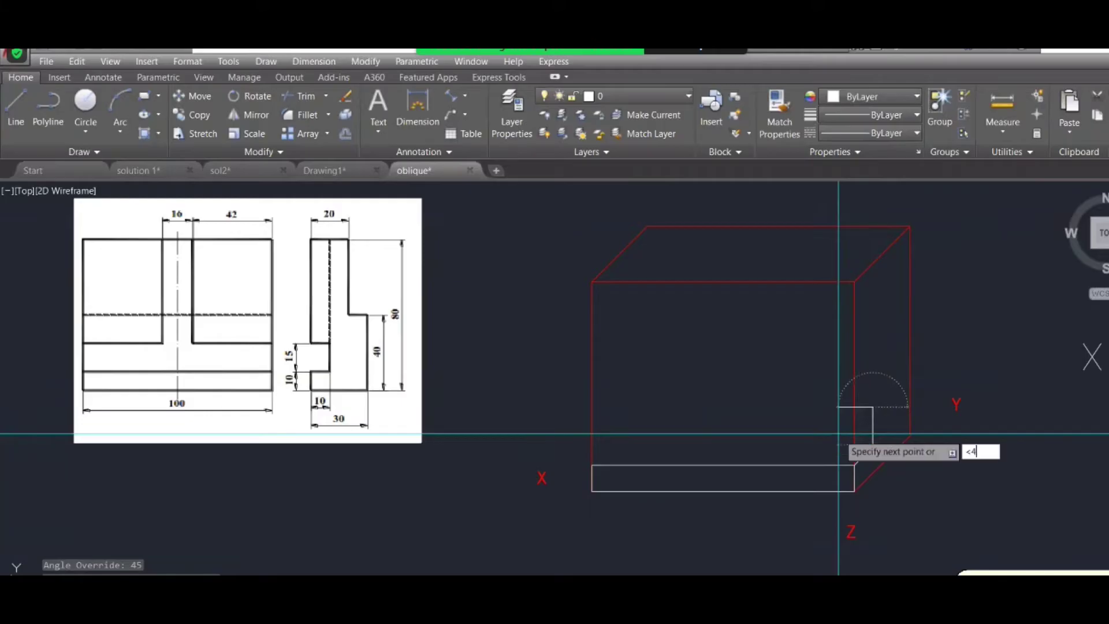
{"action": "type", "text": "15"}
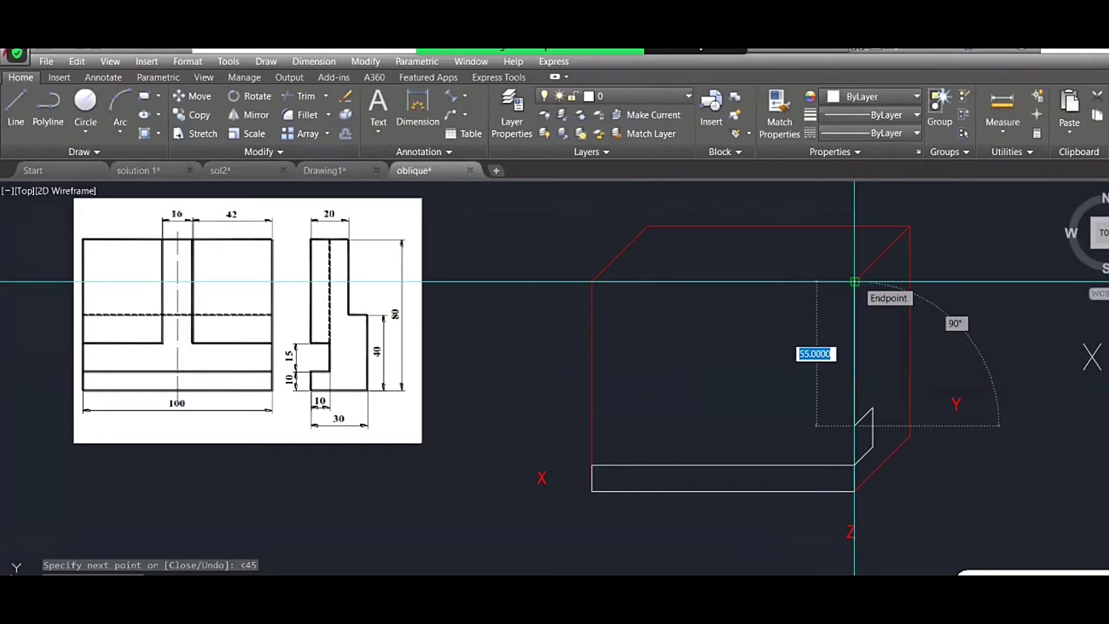
- Continue the profile vertically to the front face's upper-right corner and add a 45° receding line 20 long from there
{"action": "left_click", "coordinate": [854, 282]}
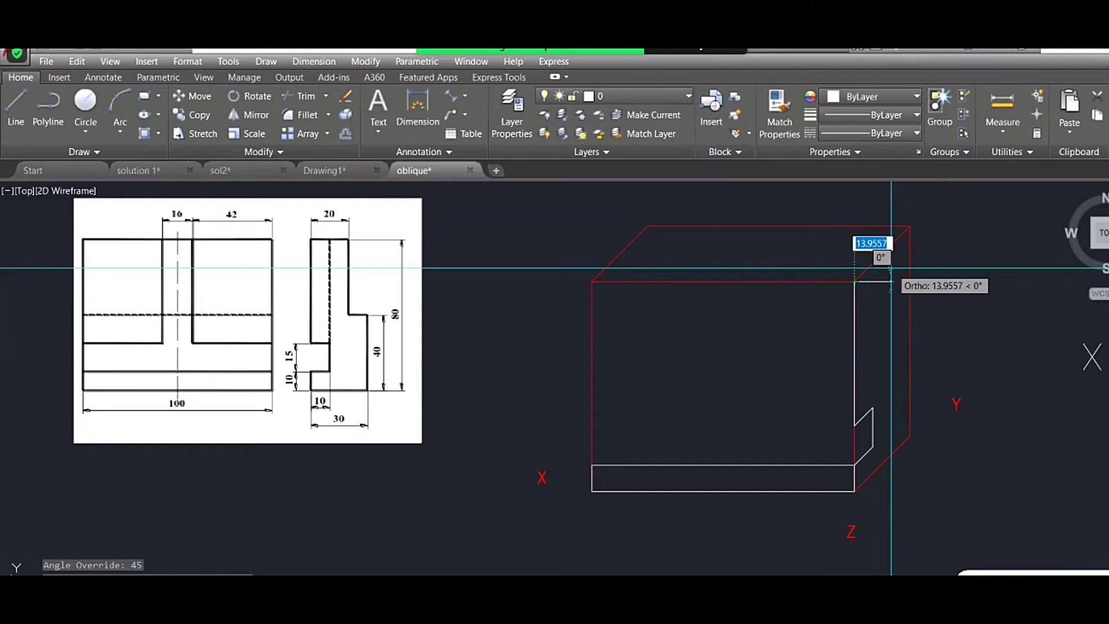
{"action": "type", "text": "<"}
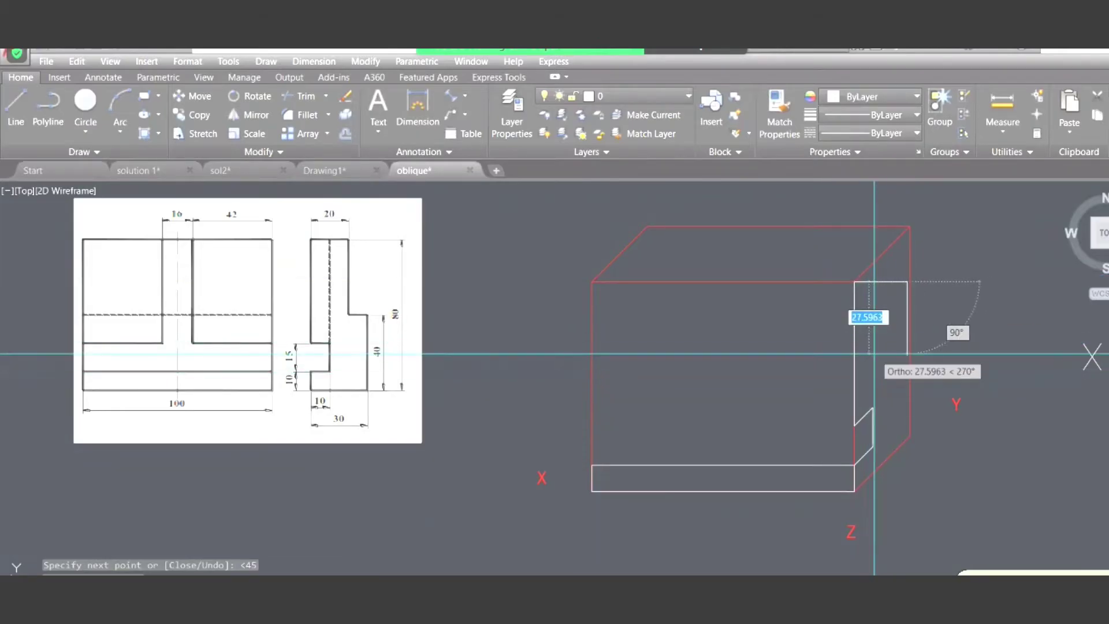
{"action": "key", "text": "Return"}
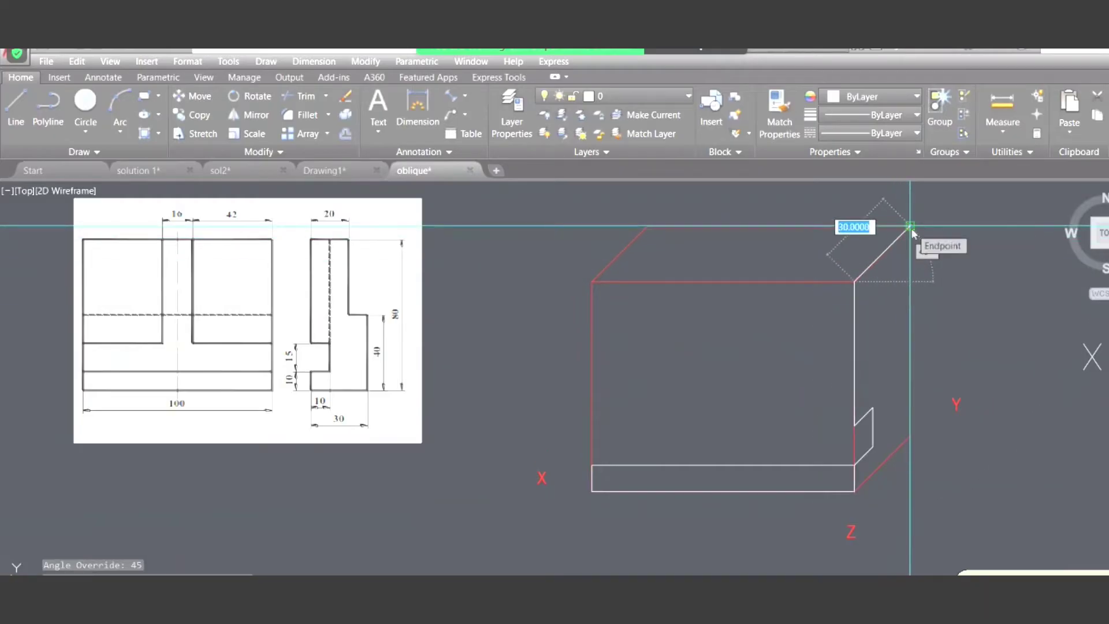
{"action": "type", "text": "20"}
{"action": "key", "text": "Return"}
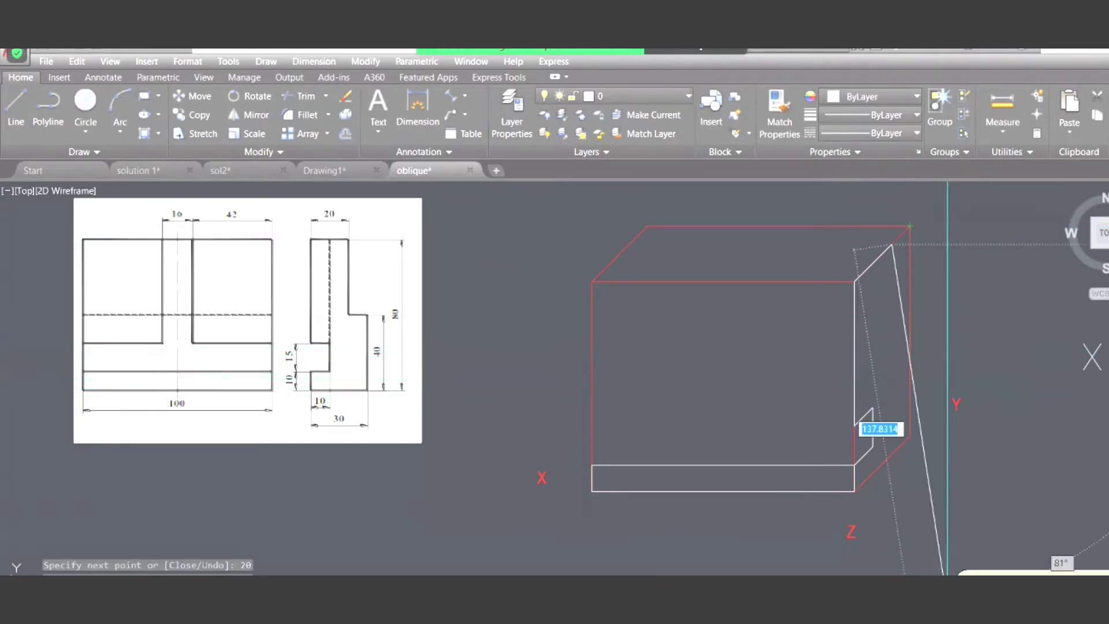
{"action": "key", "text": "F8"}
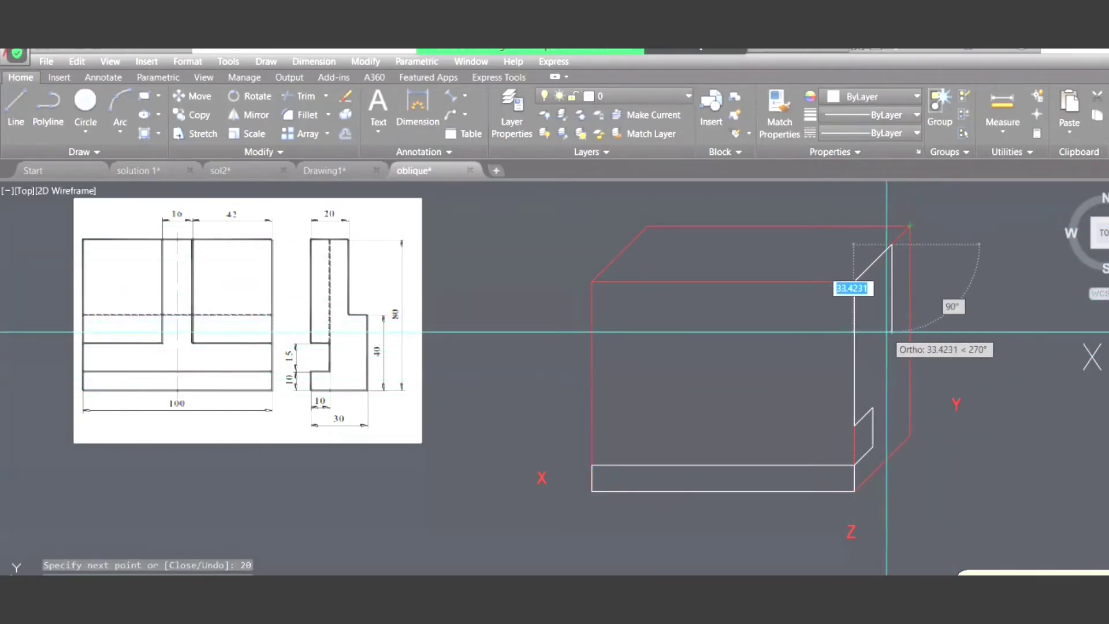
- Continue the side profile with a 40 vertical line downward and a 45° receding line to the box's rear right edge
{"action": "type", "text": "40"}
{"action": "key", "text": "Return"}
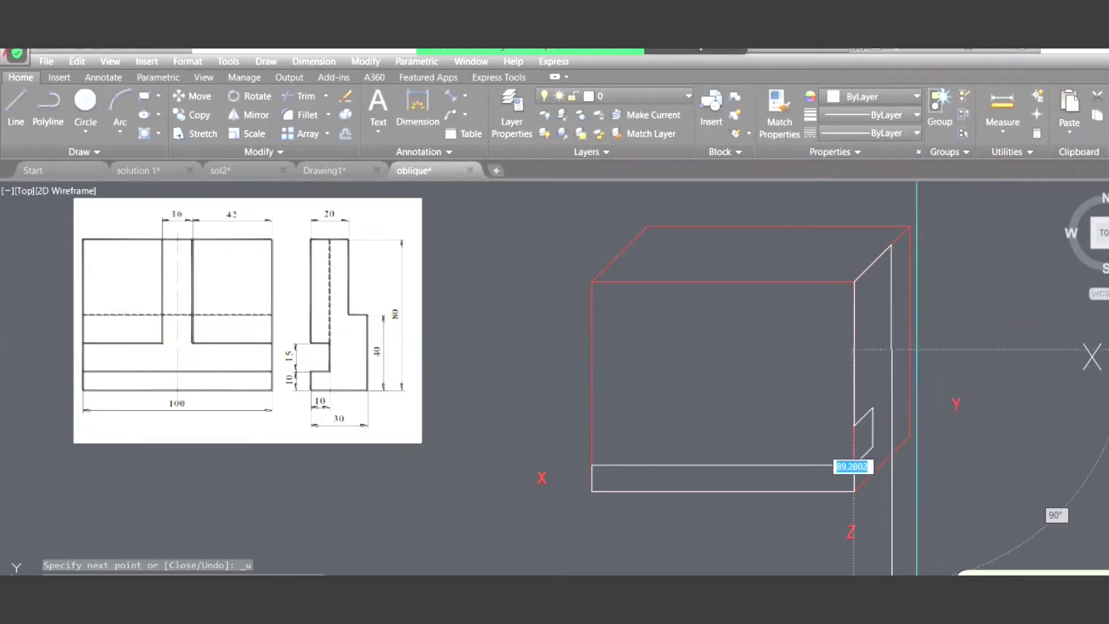
{"action": "left_click", "coordinate": [891, 349]}
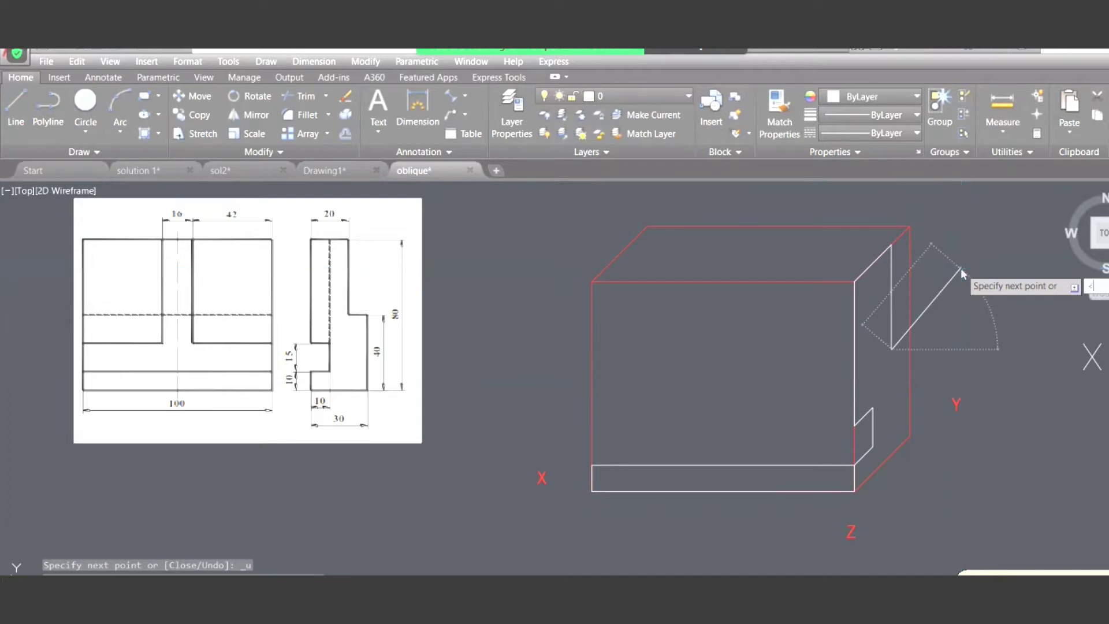
{"action": "type", "text": "<45"}
{"action": "key", "text": "Return"}
{"action": "key", "text": "F8"}
{"action": "type", "text": "40"}
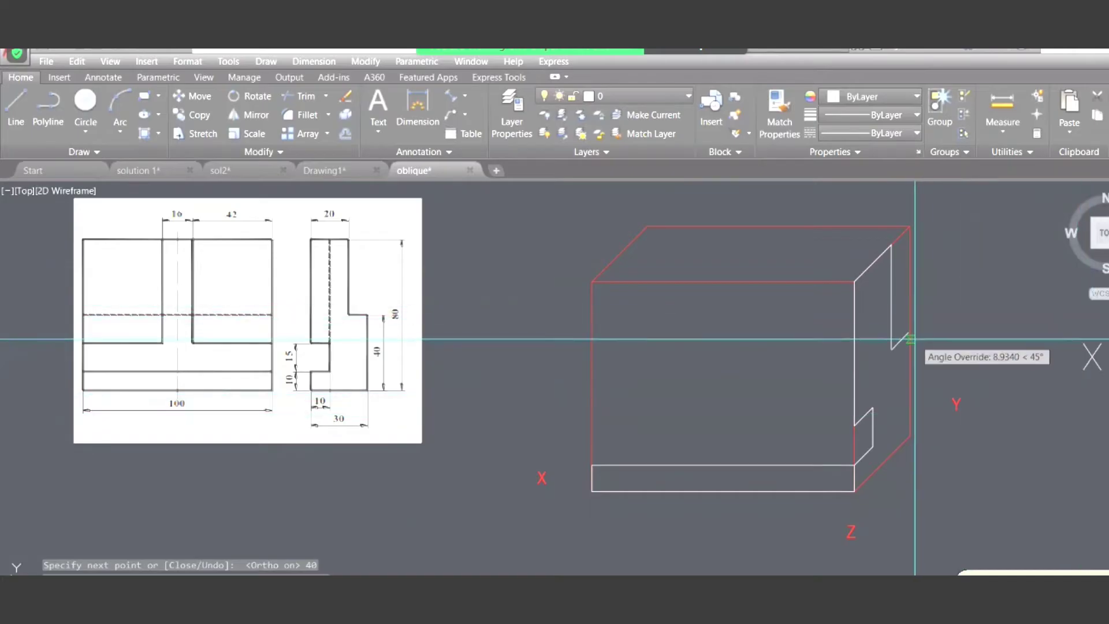
{"action": "key", "text": "Return"}
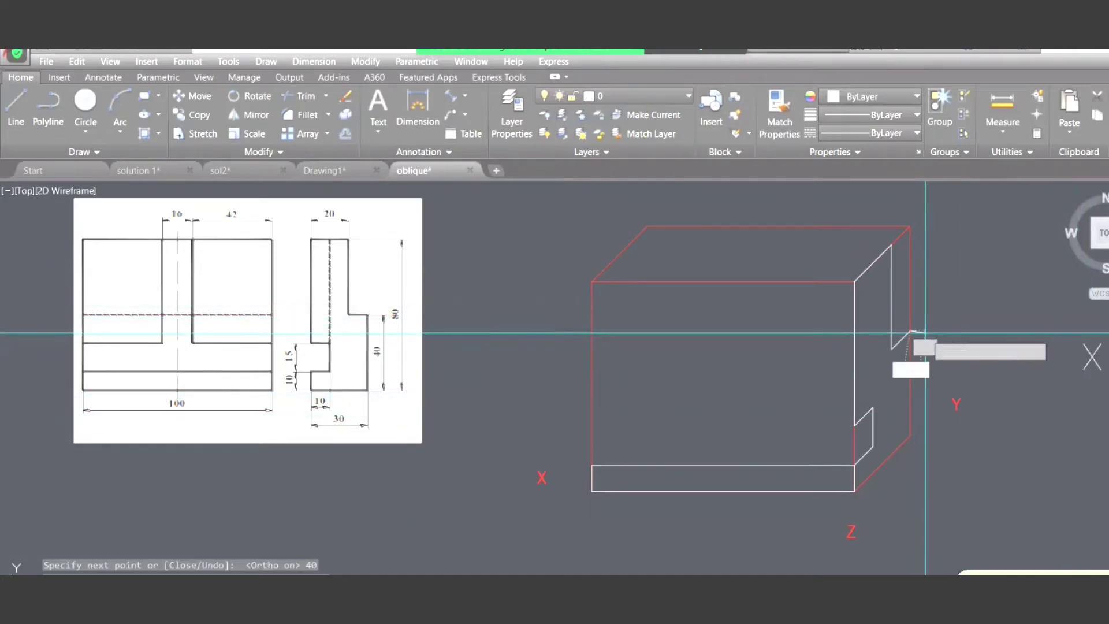
- Close the side profile with a vertical line to the box's lower rear corner and a 45° line back to the front corner
{"action": "left_click", "coordinate": [911, 438]}
{"action": "type", "text": "10"}
{"action": "key", "text": "Return"}
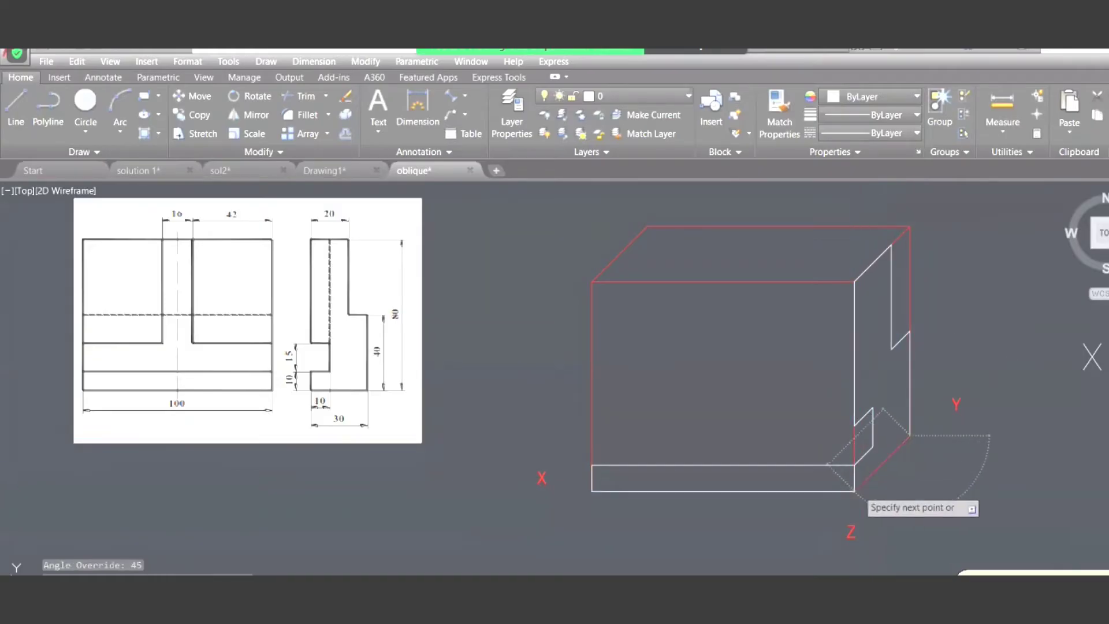
{"action": "key", "text": "Return"}
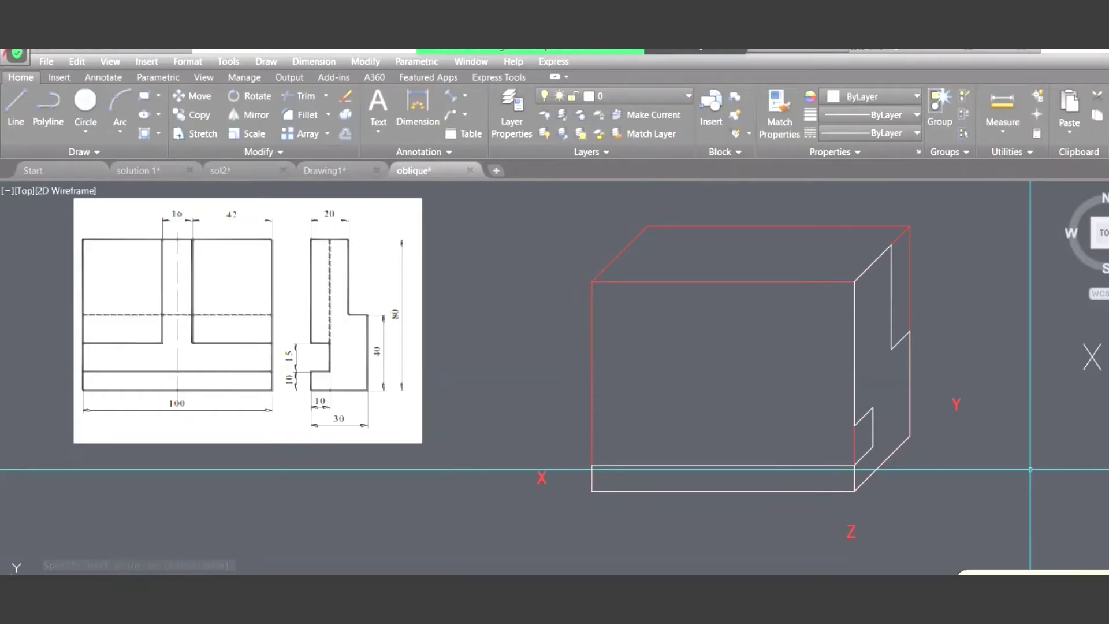
- Draw a horizontal line leftward from the rear step's upper outer corner and trim it at the profile's upper vertical edge
{"action": "left_click", "coordinate": [6, 104]}
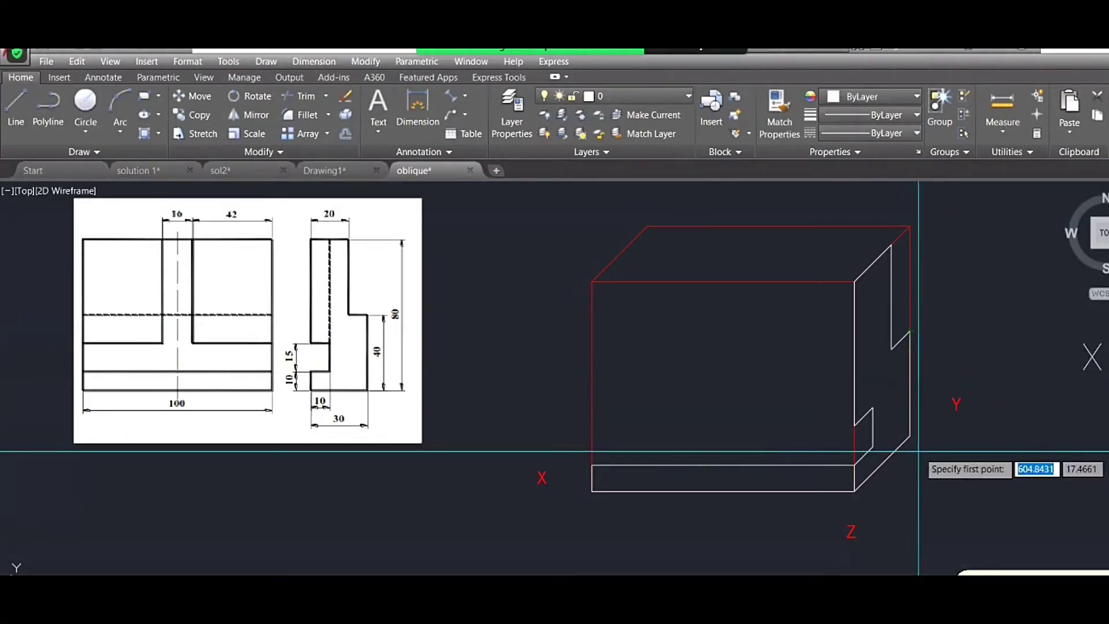
{"action": "left_click", "coordinate": [910, 331]}
{"action": "left_click", "coordinate": [809, 333]}
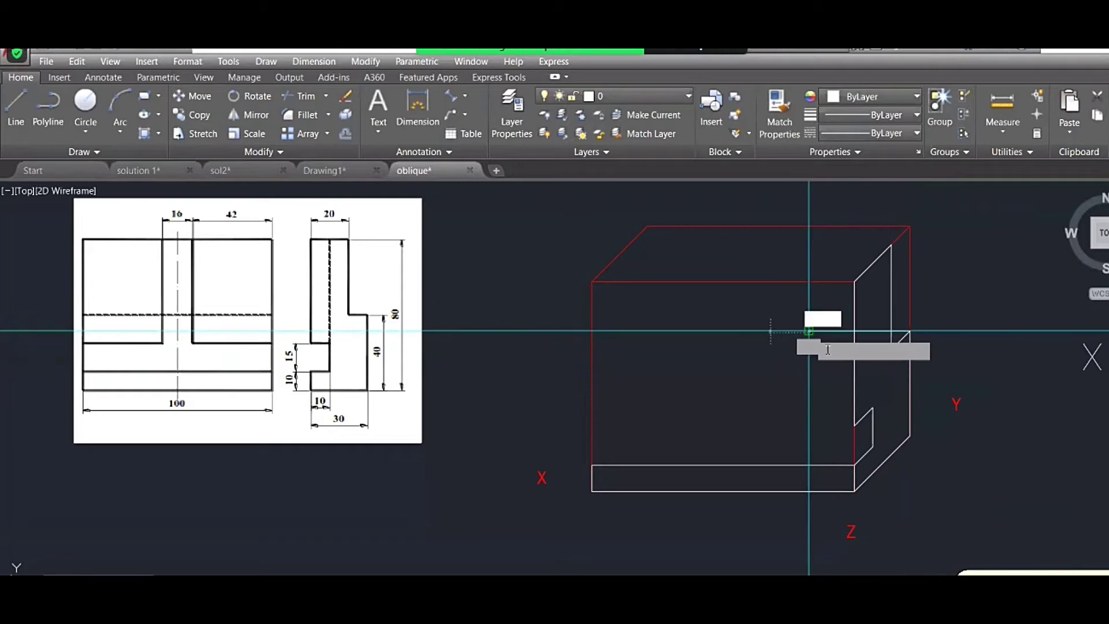
{"action": "key", "text": "Escape"}
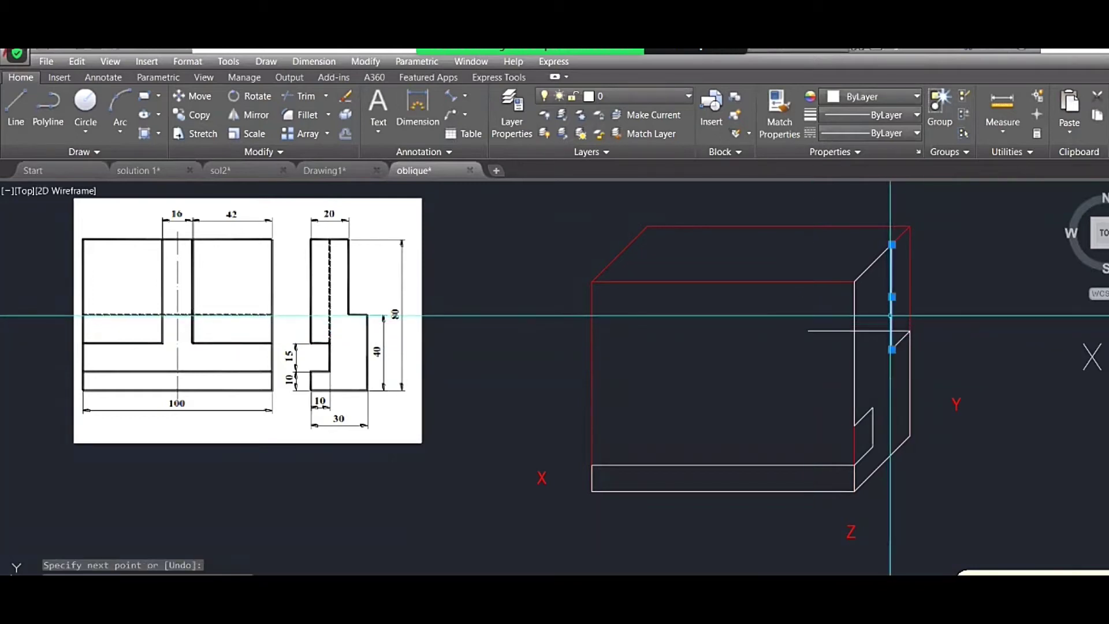
{"action": "key", "text": "Return"}
{"action": "left_click", "coordinate": [874, 331]}
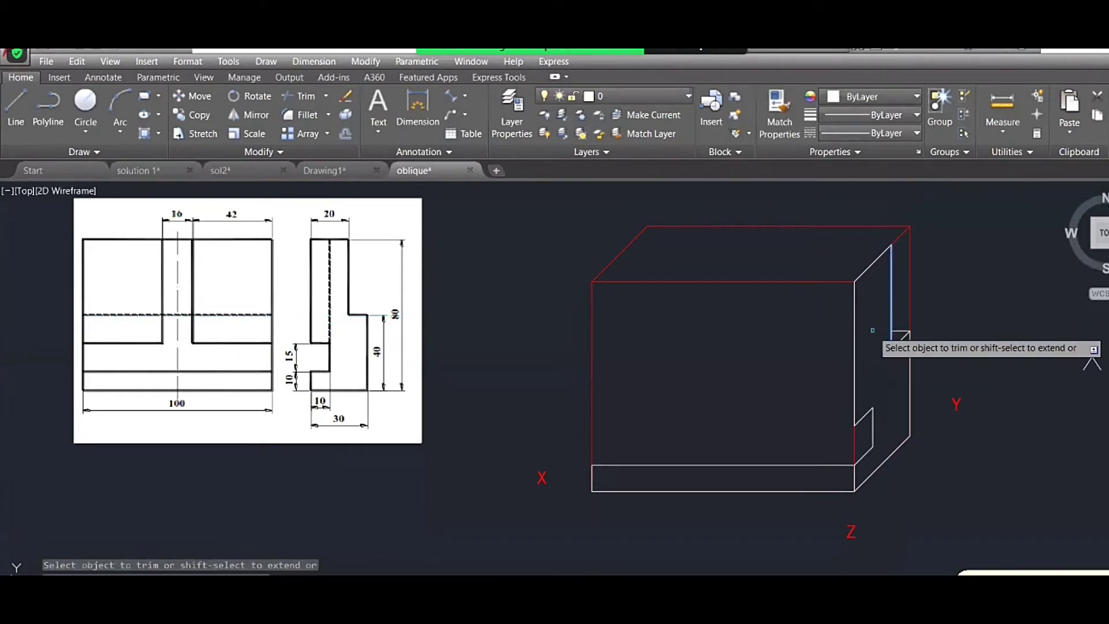
{"action": "key", "text": "Return"}
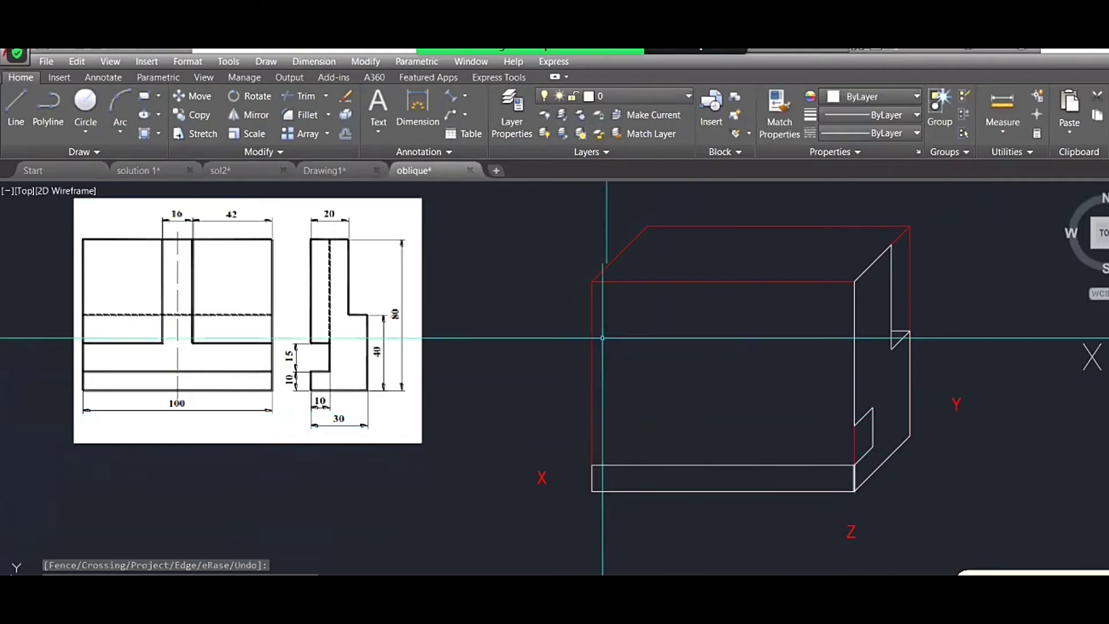
- Outline the front face's right panel, 42 wide, from the slot's upper corner up to the face's top edge
{"action": "left_click", "coordinate": [14, 97]}
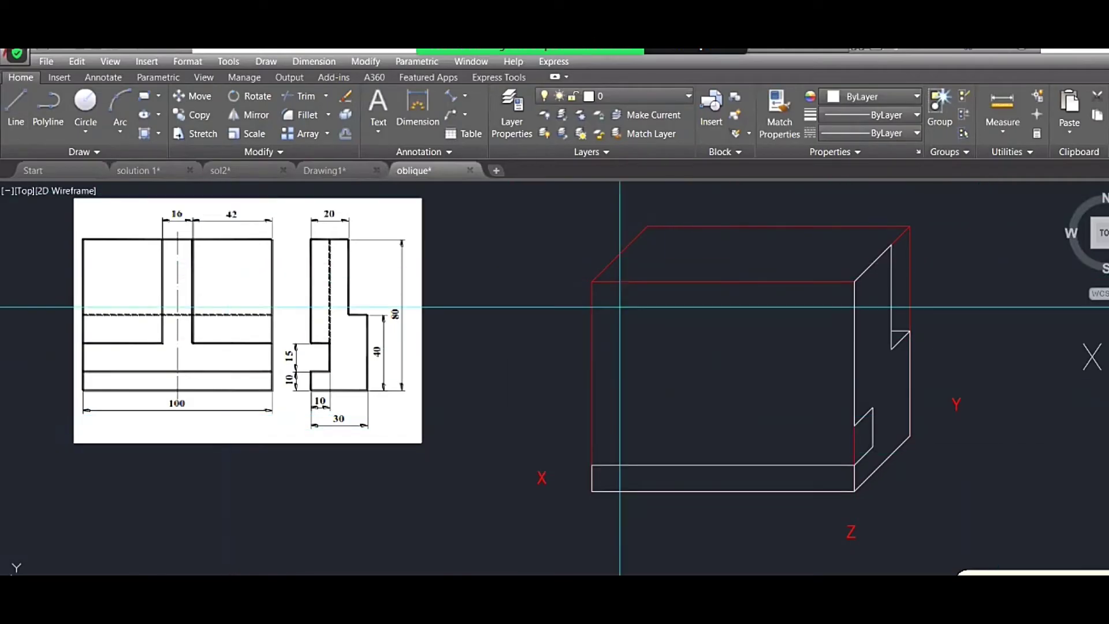
{"action": "left_click", "coordinate": [855, 426]}
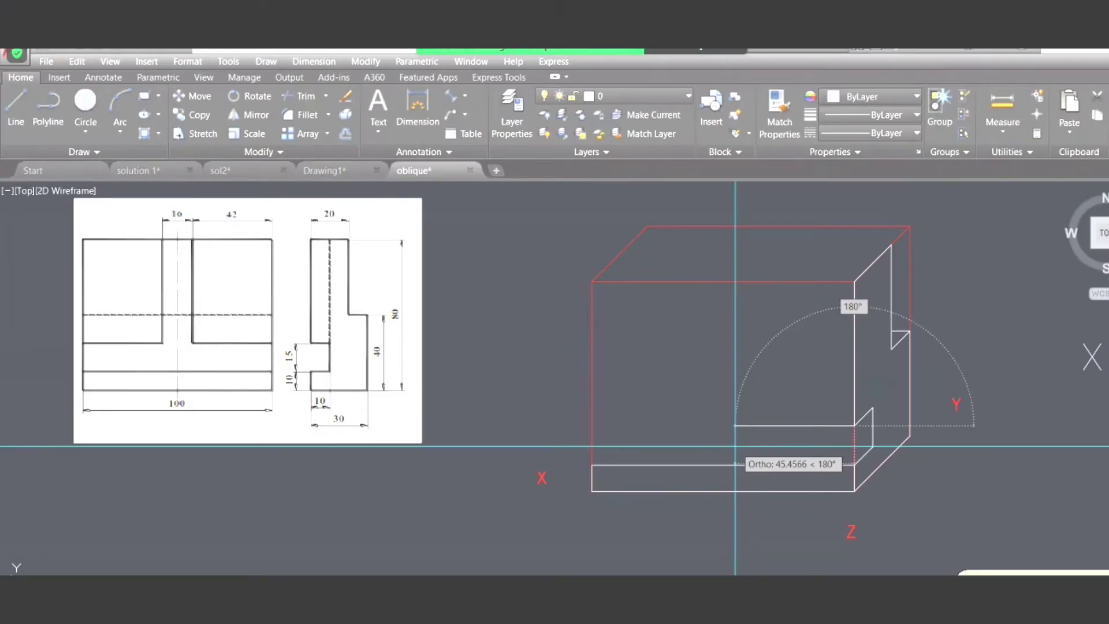
{"action": "type", "text": "4"}
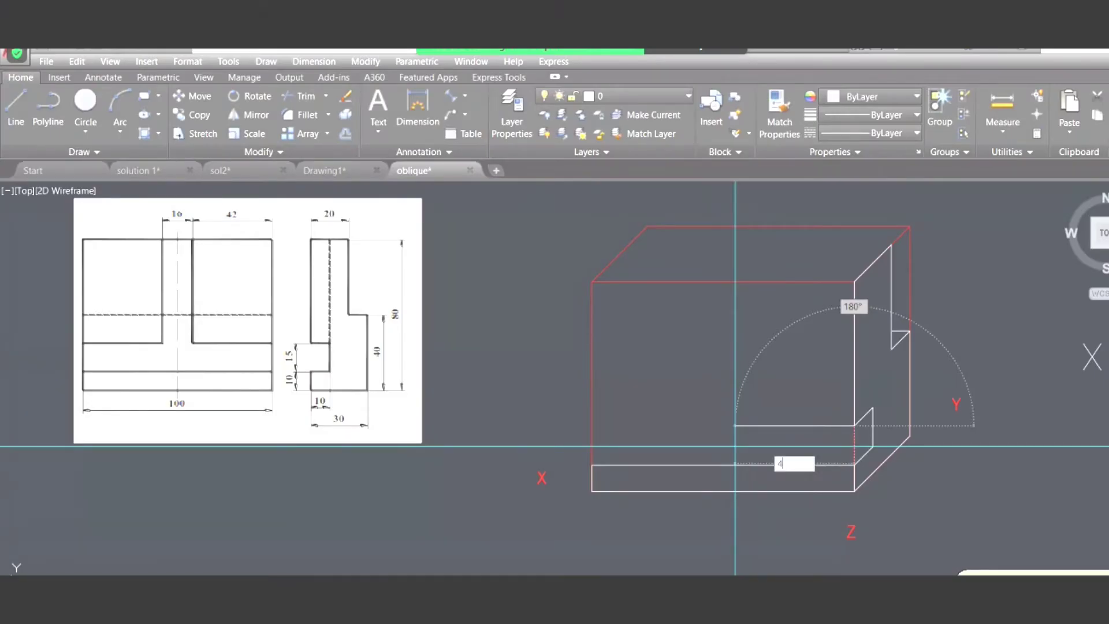
{"action": "type", "text": "2"}
{"action": "key", "text": "Return"}
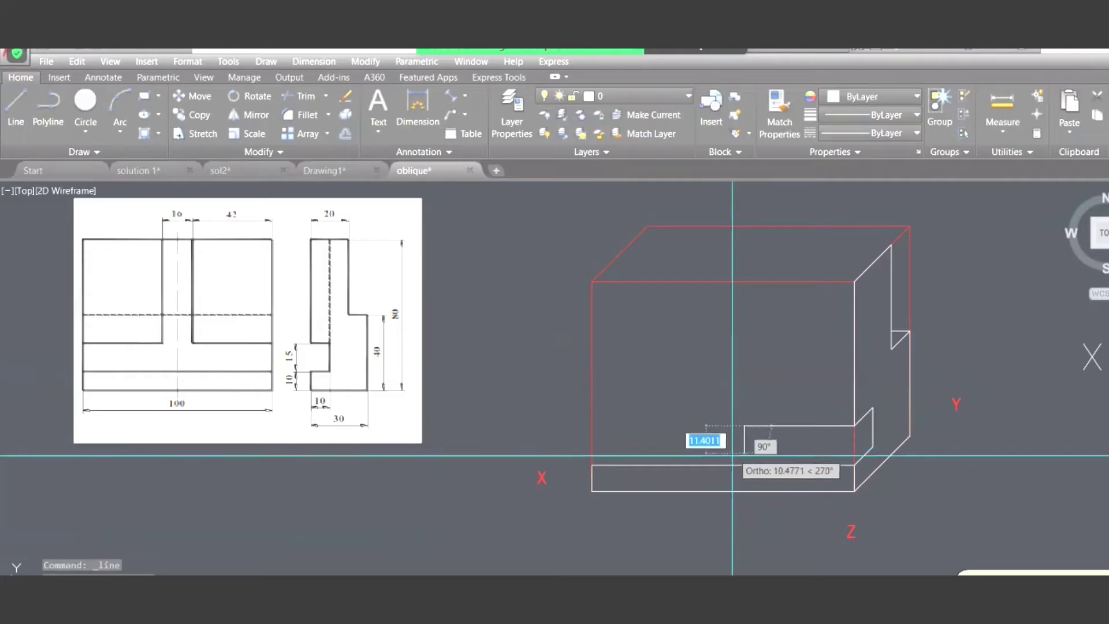
{"action": "left_click", "coordinate": [745, 282]}
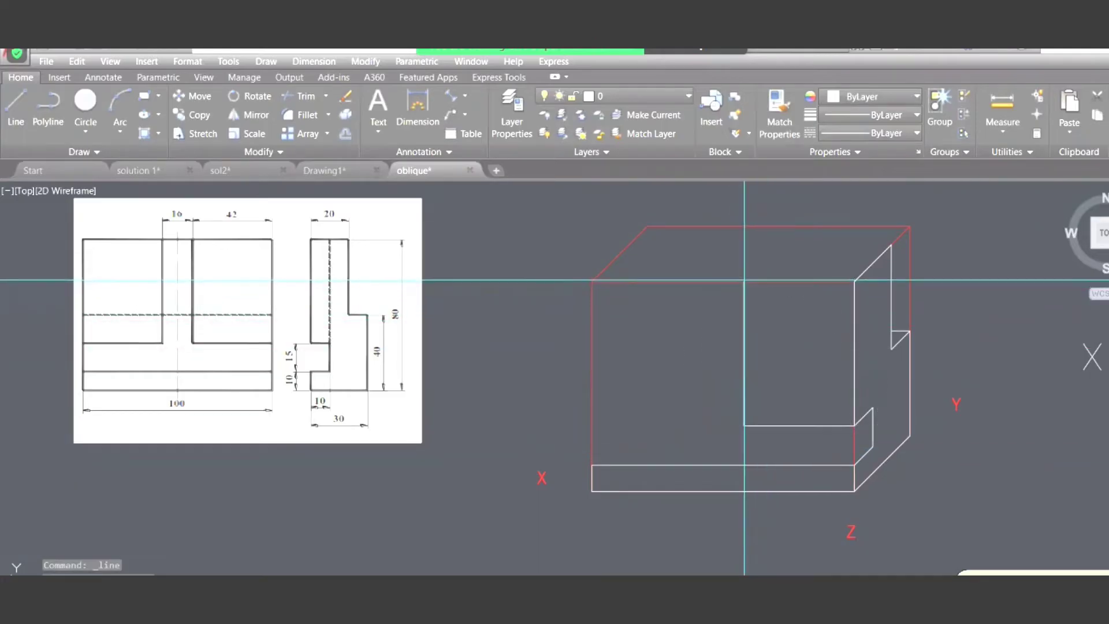
{"action": "left_click", "coordinate": [854, 282]}
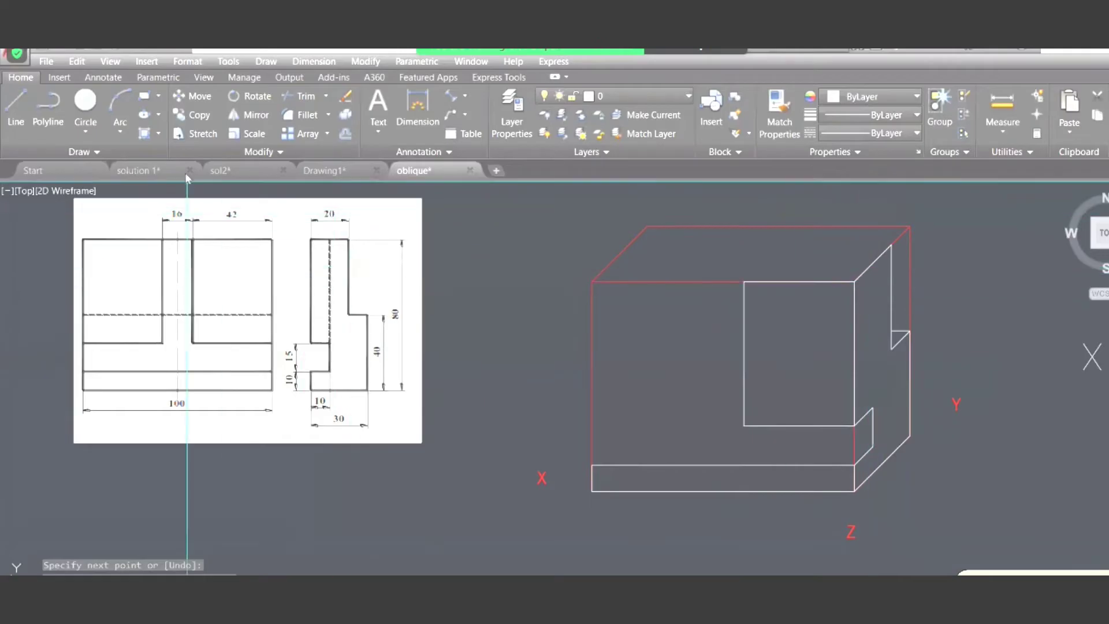
- Outline the matching 42-wide left panel on the front face, from its top edge down to the slot's upper level
{"action": "left_click", "coordinate": [16, 111]}
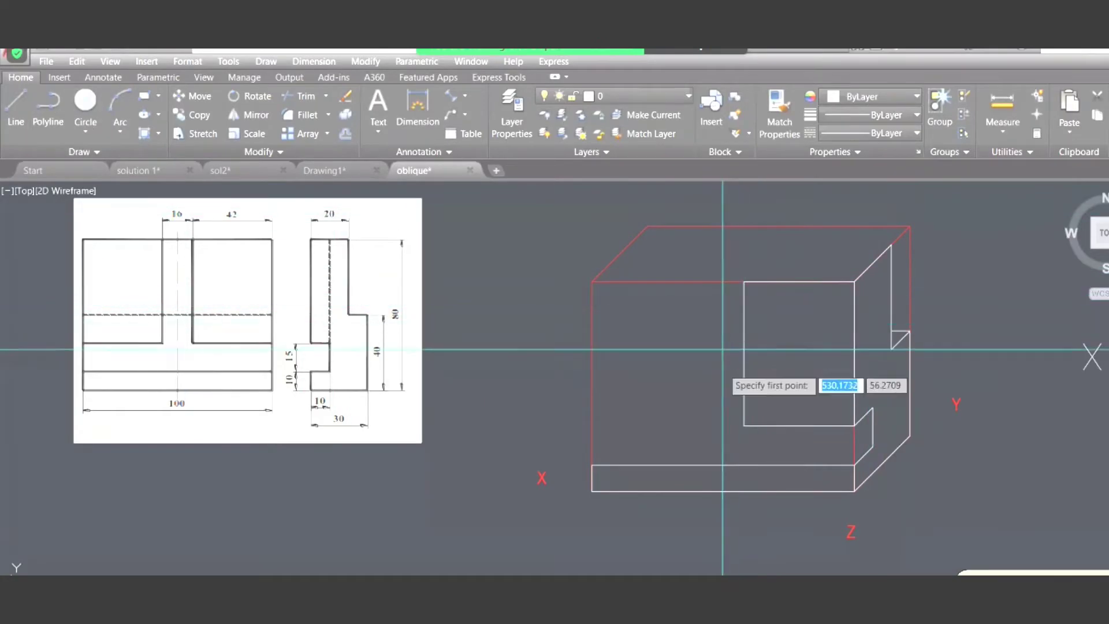
{"action": "left_click", "coordinate": [744, 426]}
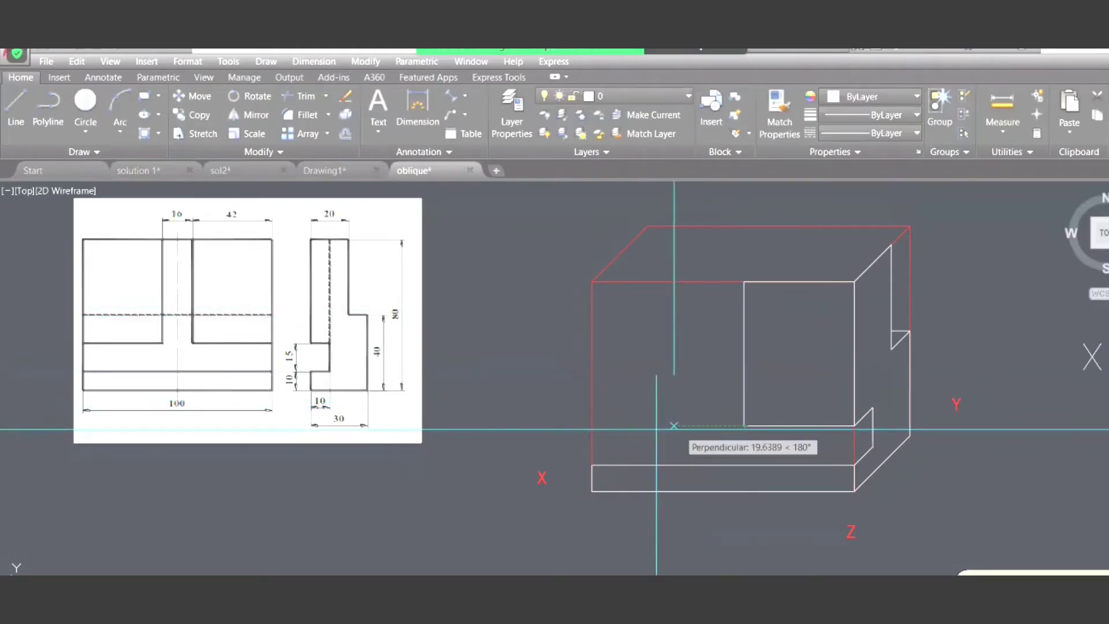
{"action": "left_click", "coordinate": [591, 427]}
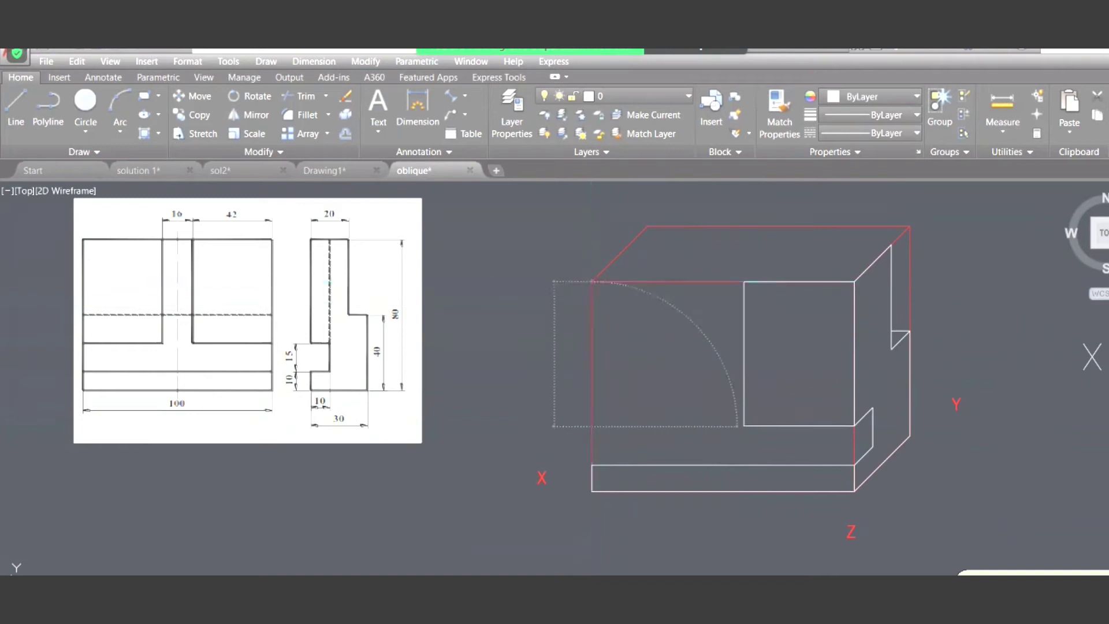
{"action": "left_click", "coordinate": [591, 282]}
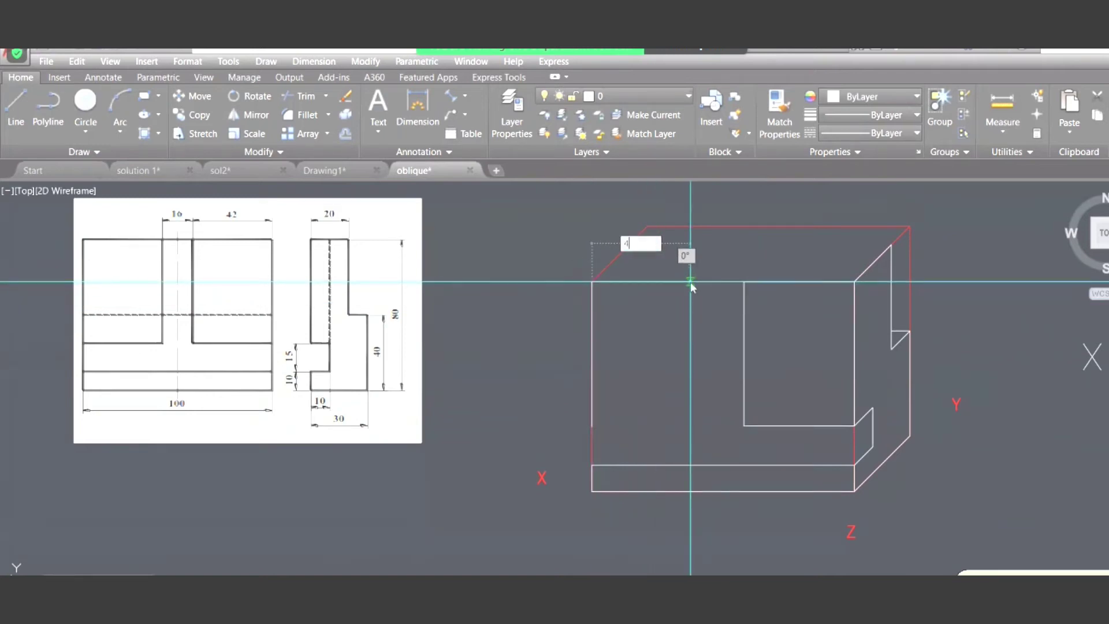
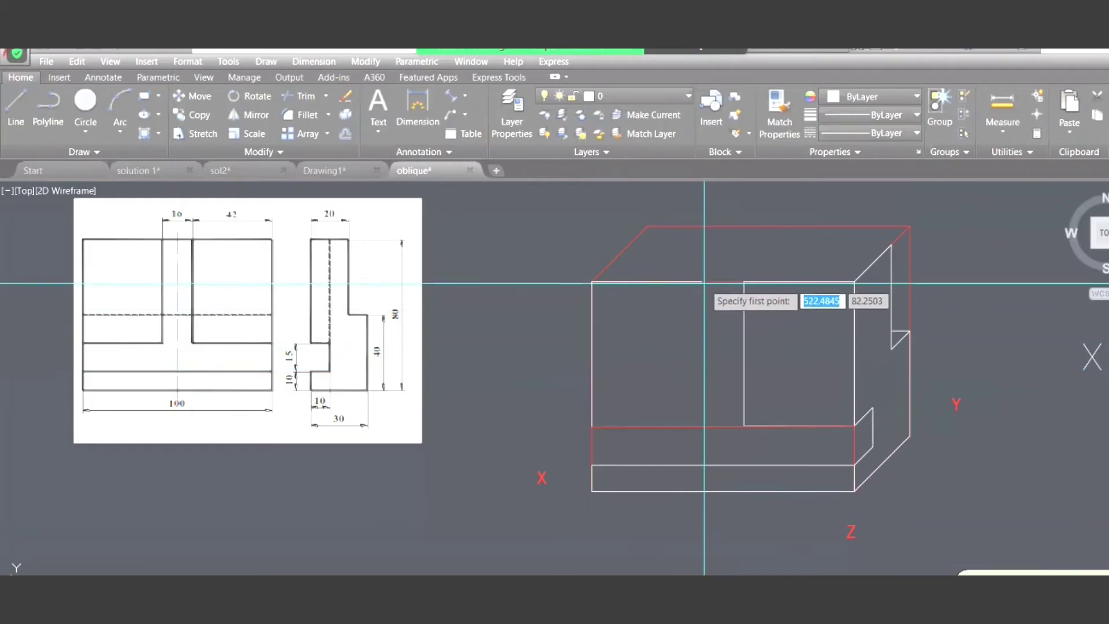
{"action": "left_click", "coordinate": [702, 282]}
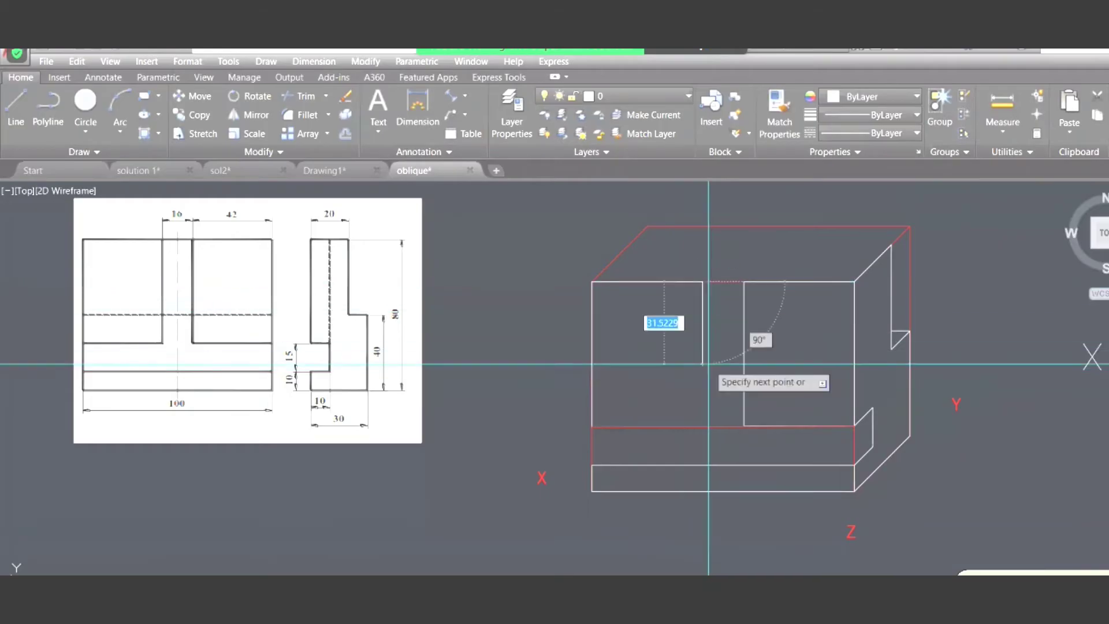
{"action": "left_click", "coordinate": [702, 425]}
{"action": "left_click", "coordinate": [592, 427]}
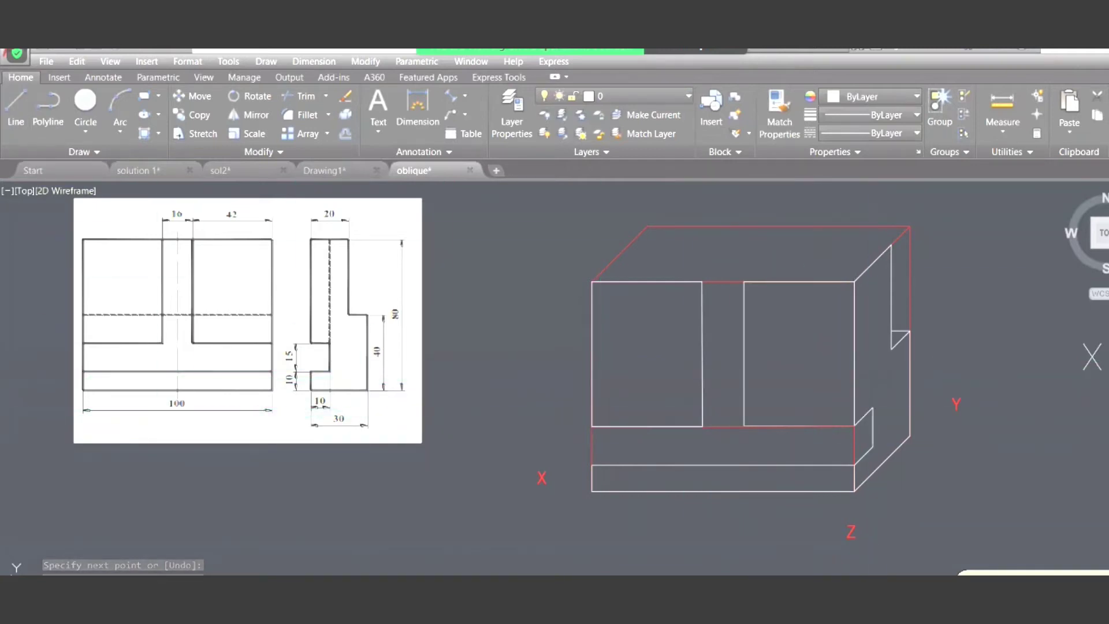
{"action": "key", "text": "Return"}
{"action": "left_click", "coordinate": [868, 414]}
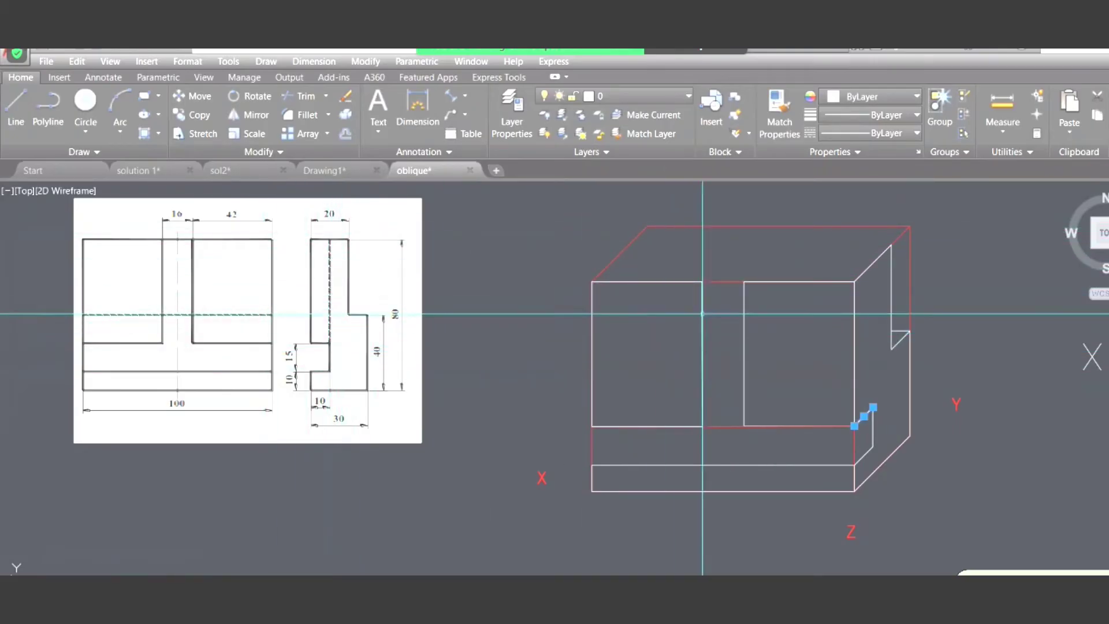
{"action": "key", "text": "Escape"}
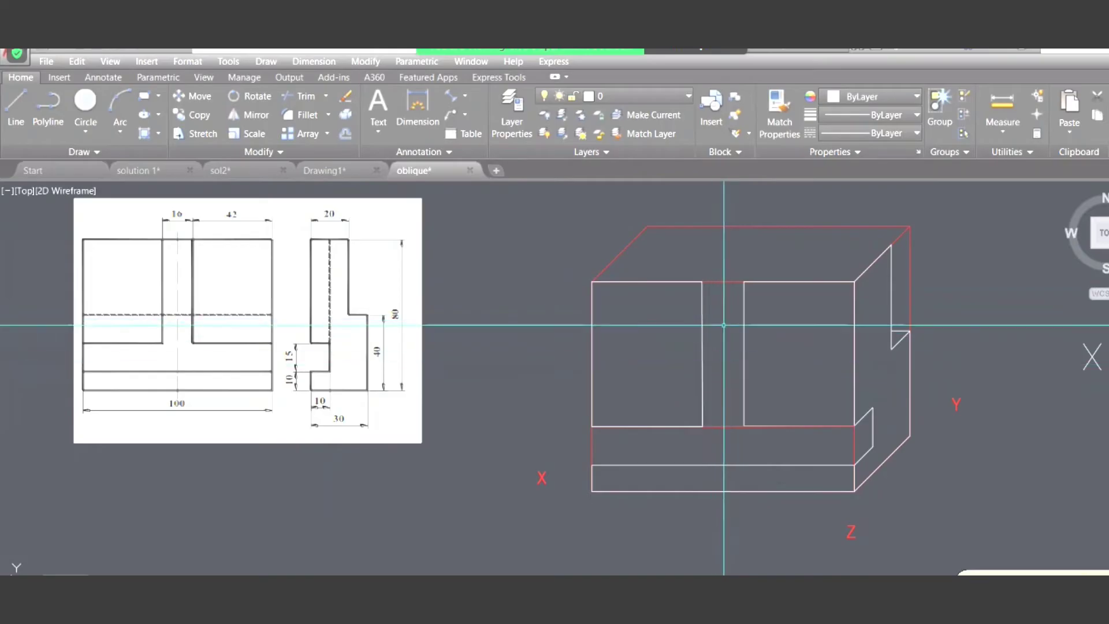
- Copy the box's top rear horizontal edge to the rear end of the 20 long receding line
{"action": "left_click", "coordinate": [46, 110]}
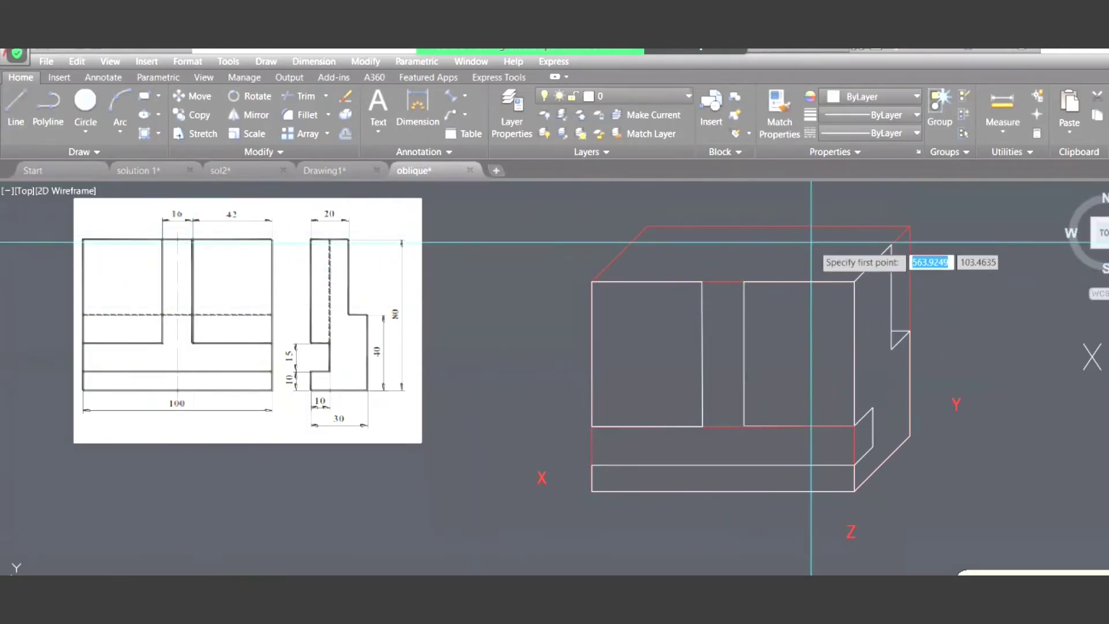
{"action": "left_click", "coordinate": [838, 237]}
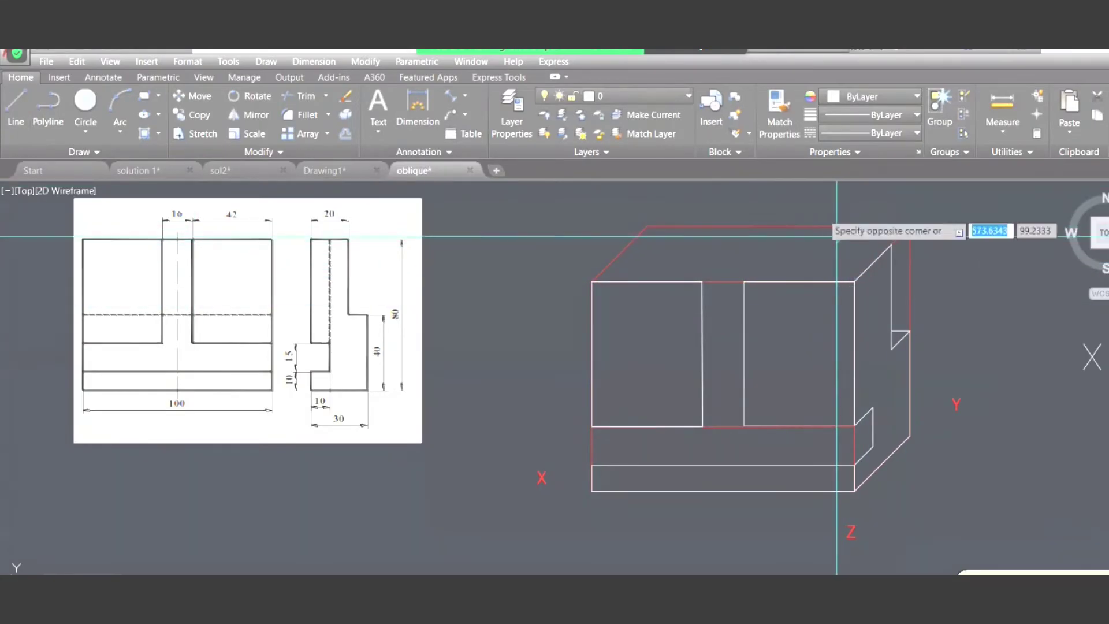
{"action": "left_click", "coordinate": [828, 213]}
{"action": "type", "text": "CP"}
{"action": "key", "text": "Return"}
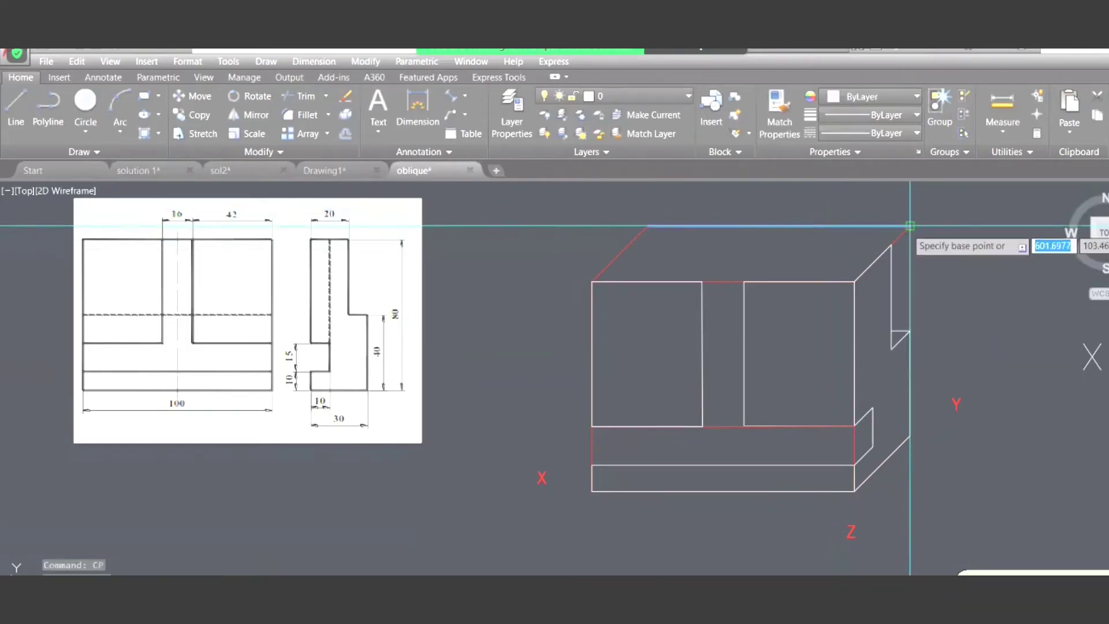
{"action": "left_click", "coordinate": [910, 226]}
{"action": "left_click", "coordinate": [892, 245]}
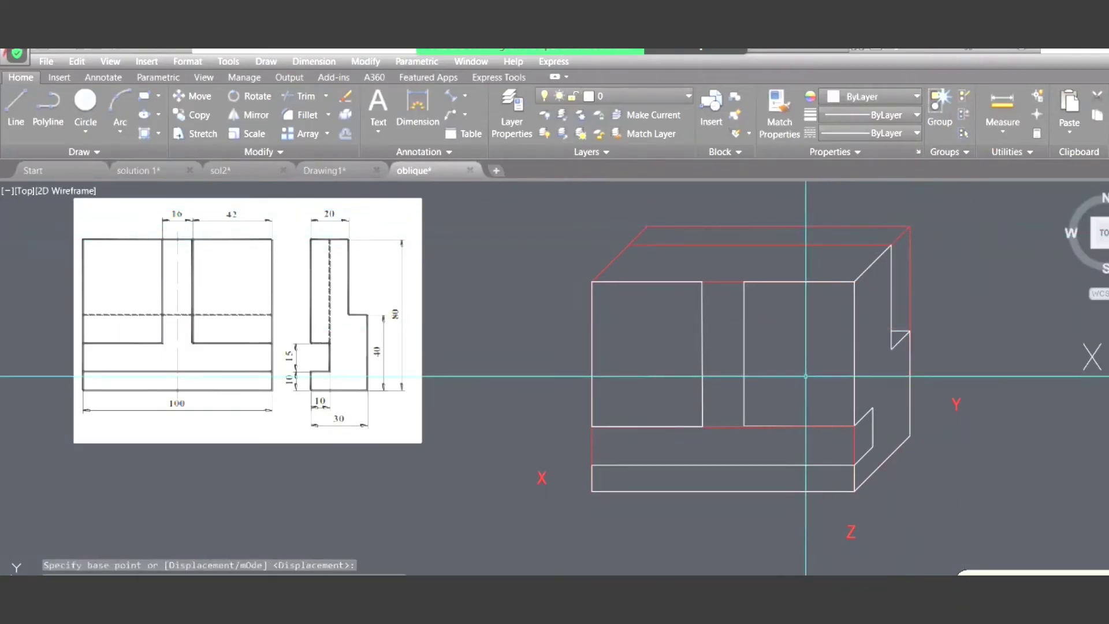
{"action": "left_click", "coordinate": [16, 109]}
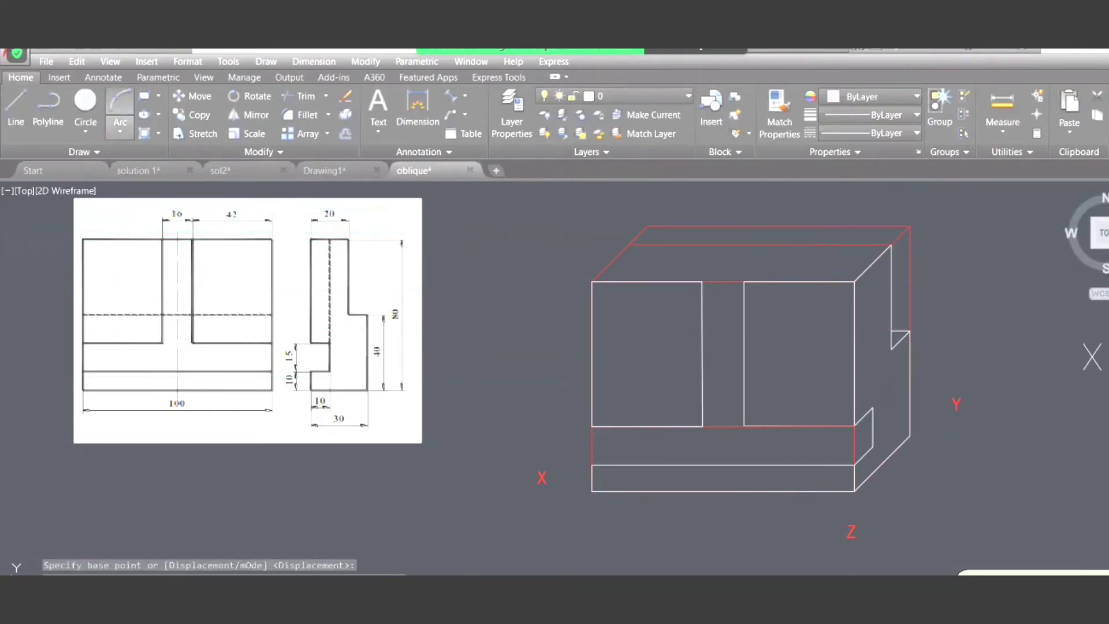
{"action": "left_click", "coordinate": [745, 282]}
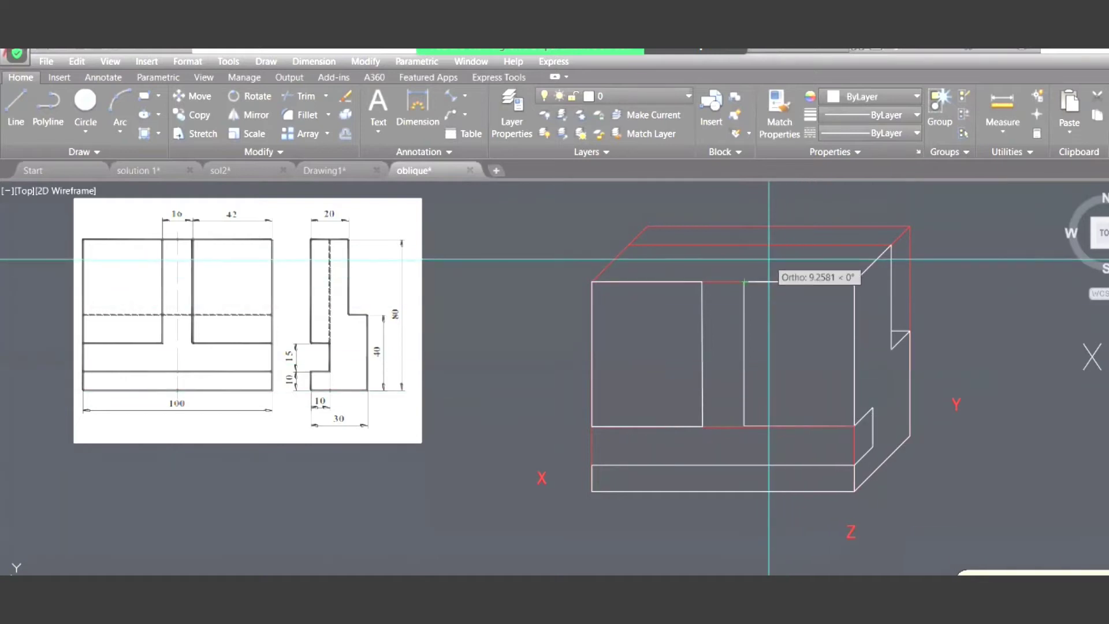
{"action": "left_click", "coordinate": [745, 527]}
{"action": "key", "text": "Return"}
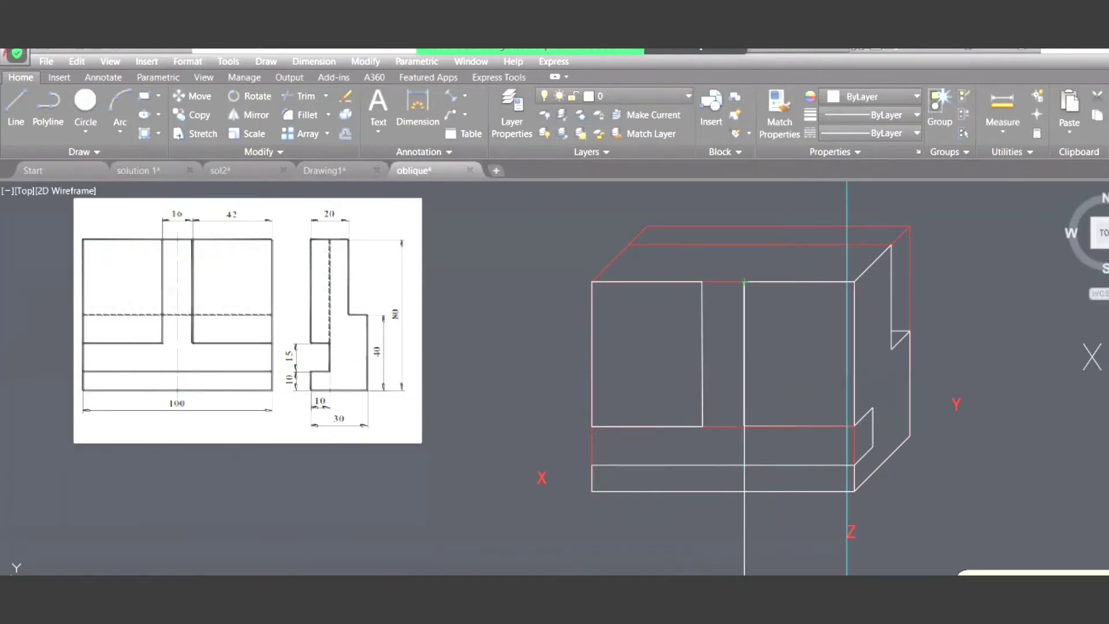
- Draw a receding line 10 long at 45° from the right front panel's upper inner corner
{"action": "key", "text": "Return"}
{"action": "left_click", "coordinate": [745, 282]}
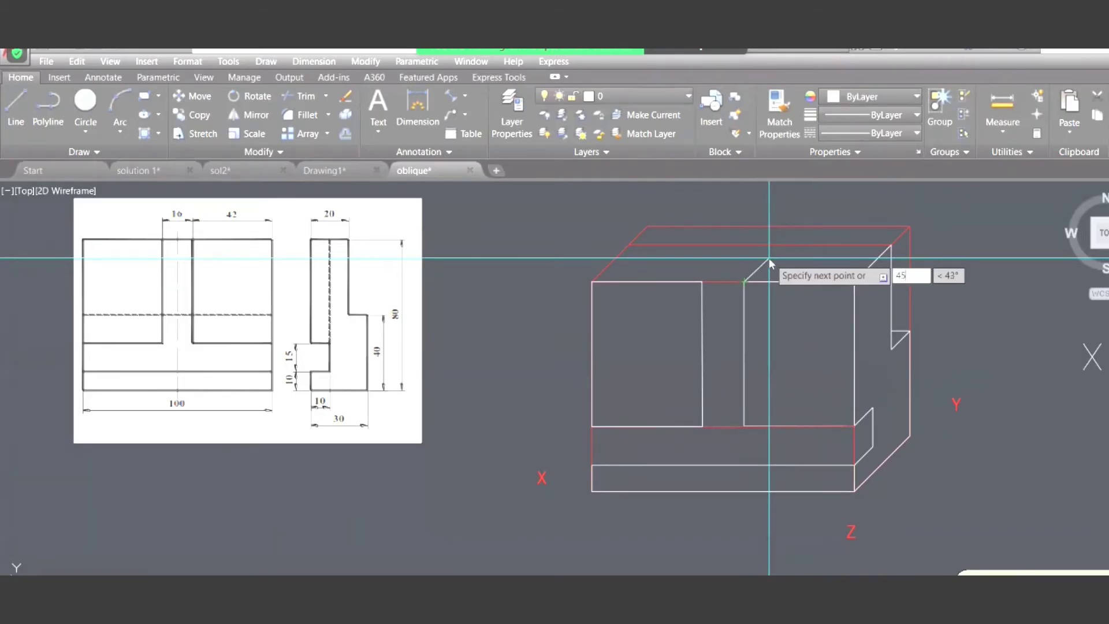
{"action": "key", "text": "Return"}
{"action": "key", "text": "ctrl+z"}
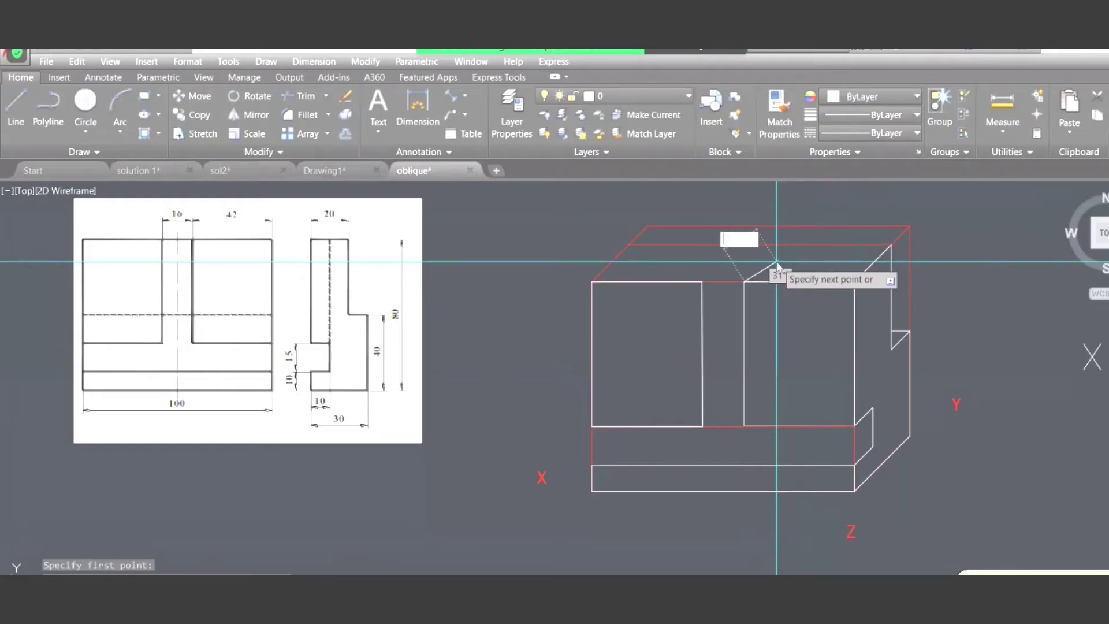
{"action": "type", "text": "<45"}
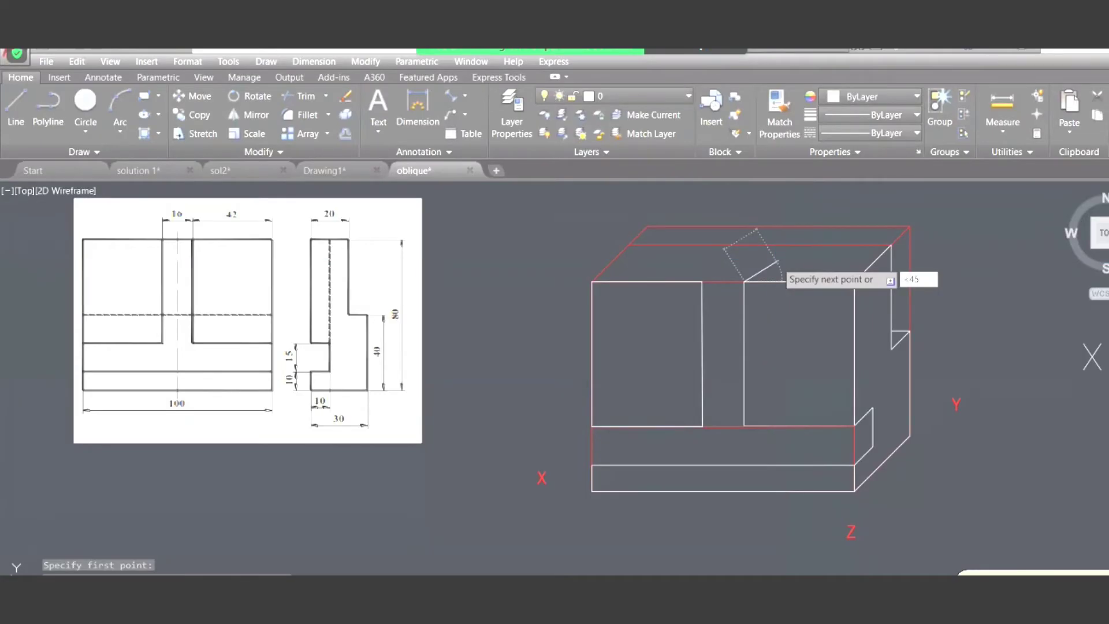
{"action": "key", "text": "Return"}
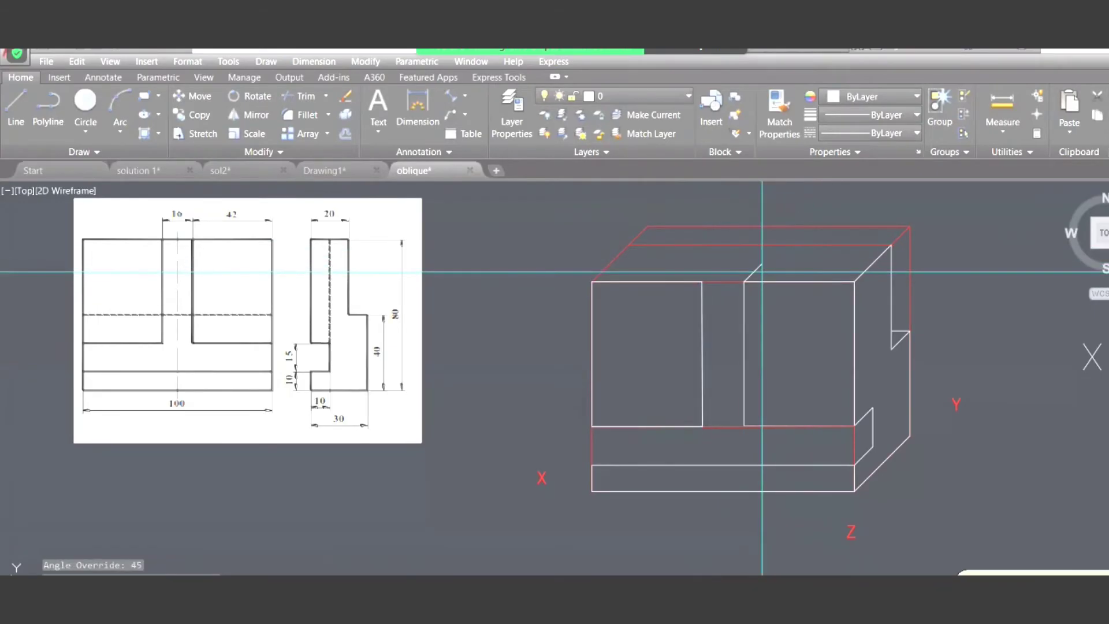
- Copy the short 45° receding line to the left front panel's upper inner corner
{"action": "left_click", "coordinate": [760, 274]}
{"action": "left_click", "coordinate": [740, 262]}
{"action": "type", "text": "Co"}
{"action": "key", "text": "Return"}
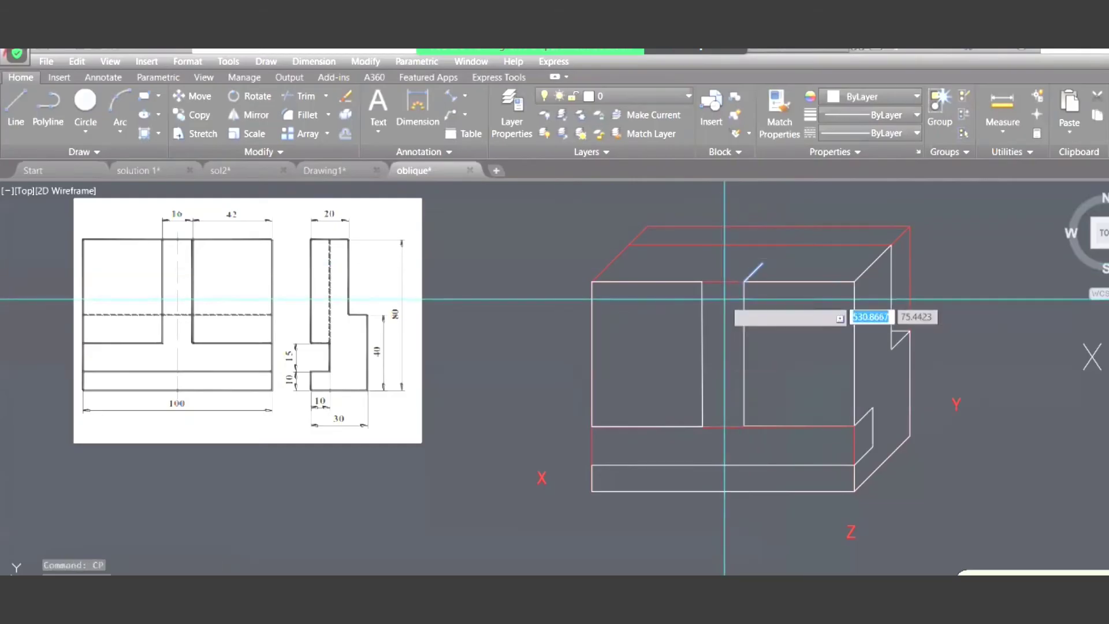
{"action": "left_click", "coordinate": [744, 282]}
{"action": "left_click", "coordinate": [703, 282]}
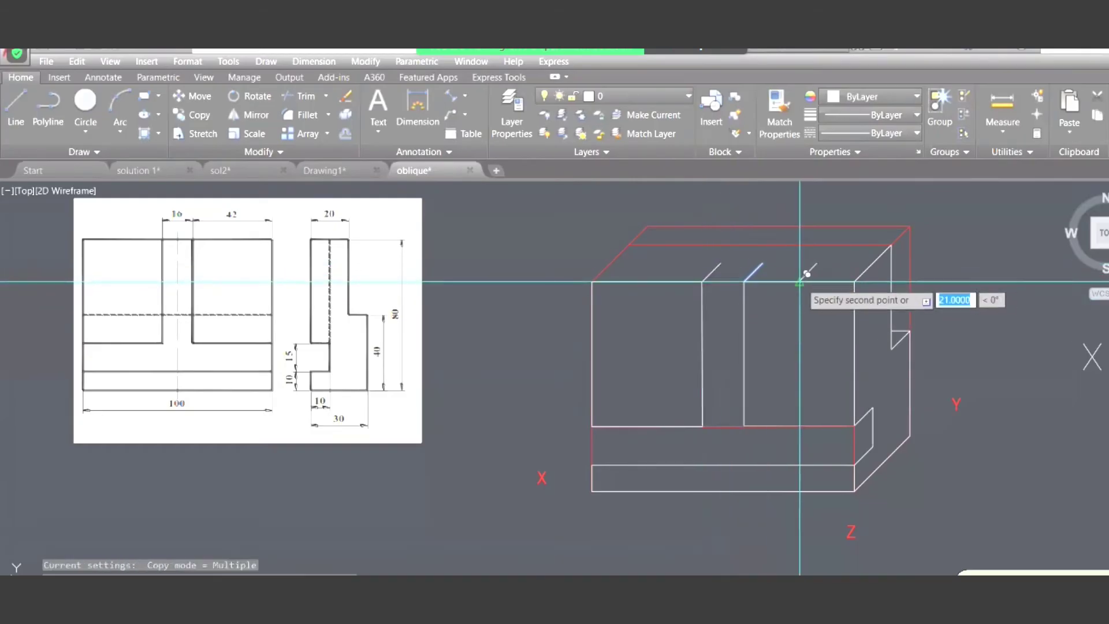
- Draw a horizontal line joining the rear ends of the two short receding lines on the top face
{"action": "left_click", "coordinate": [19, 104]}
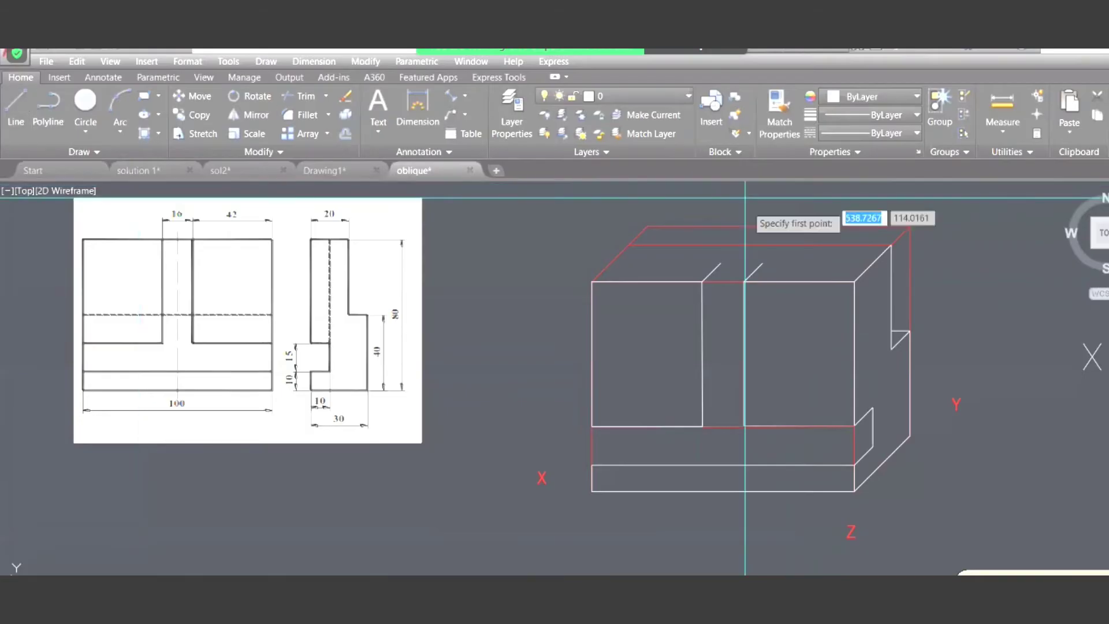
{"action": "left_click", "coordinate": [720, 263]}
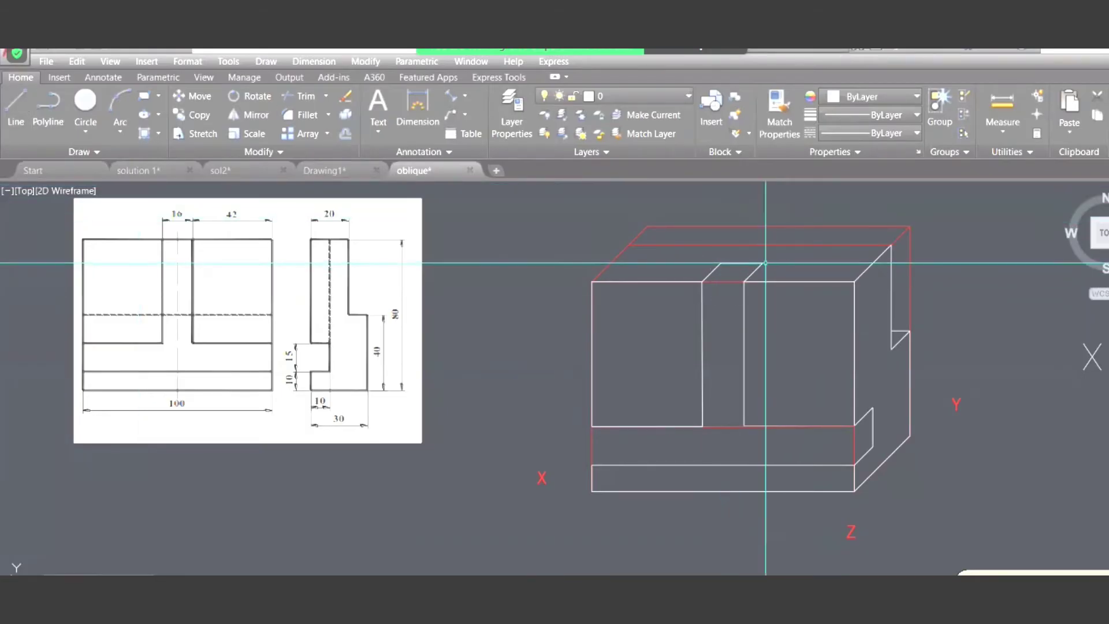
{"action": "left_click", "coordinate": [763, 263]}
{"action": "key", "text": "Return"}
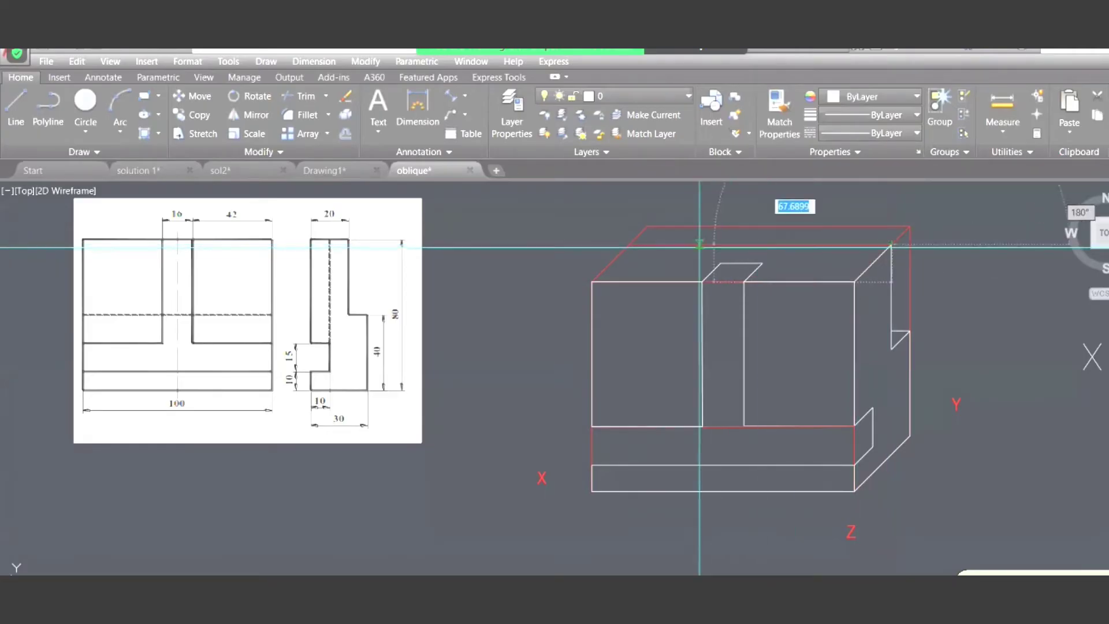
- Trace the top face's rear edge leftward from the side profile's upper rear corner, and its left receding edge to the front corner
{"action": "left_click", "coordinate": [629, 245]}
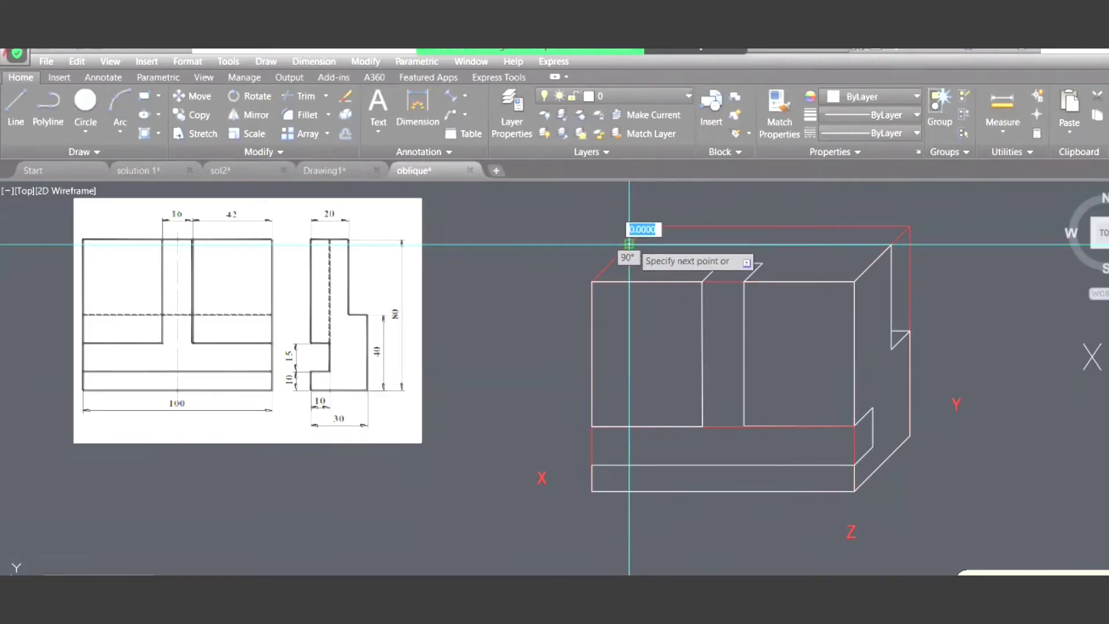
{"action": "key", "text": "Escape"}
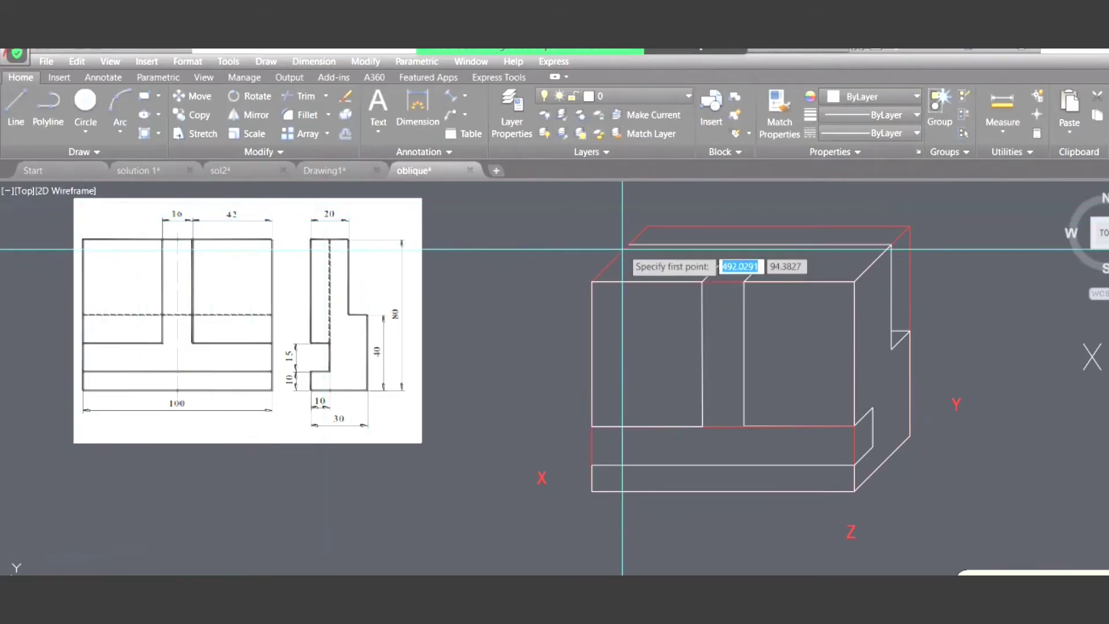
{"action": "left_click", "coordinate": [592, 281]}
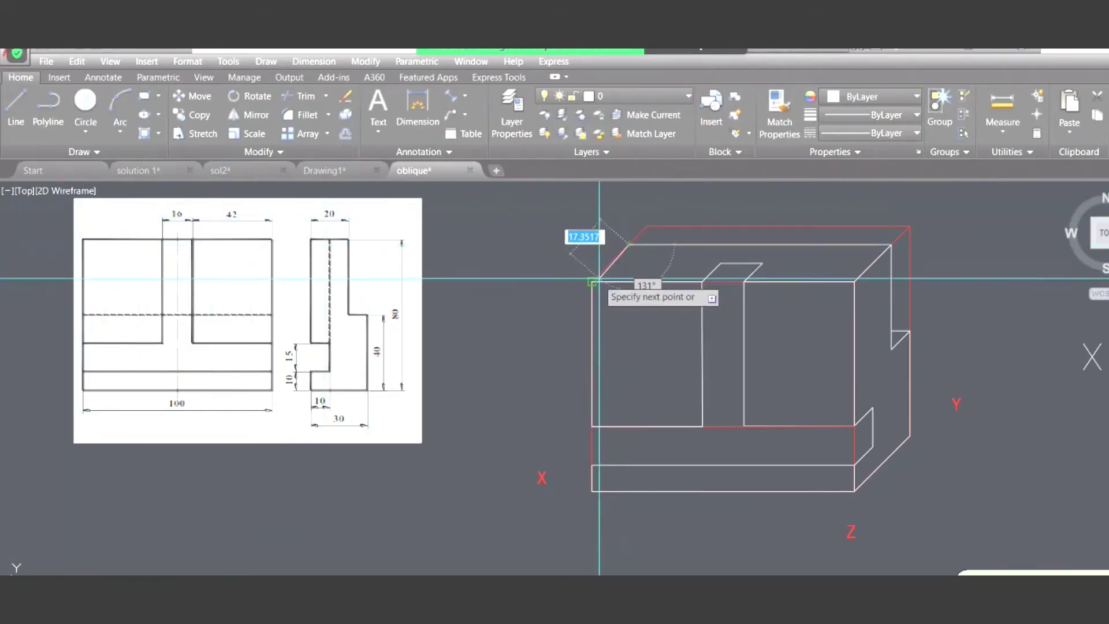
{"action": "left_click", "coordinate": [629, 245]}
{"action": "key", "text": "Return"}
{"action": "key", "text": "Return"}
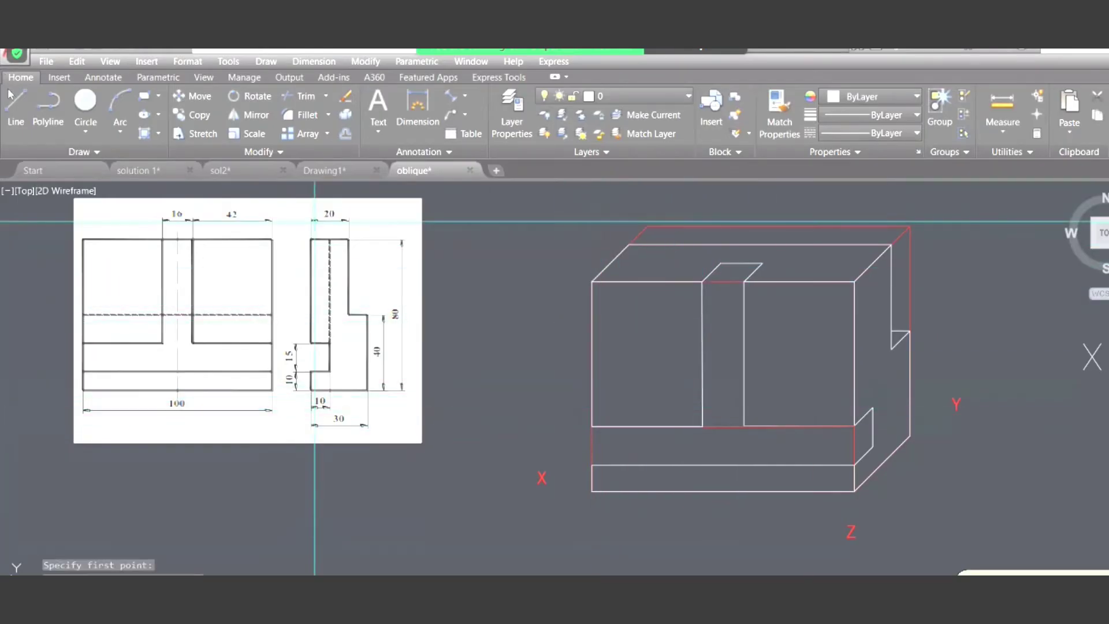
{"action": "left_click", "coordinate": [873, 427]}
{"action": "left_click", "coordinate": [863, 420]}
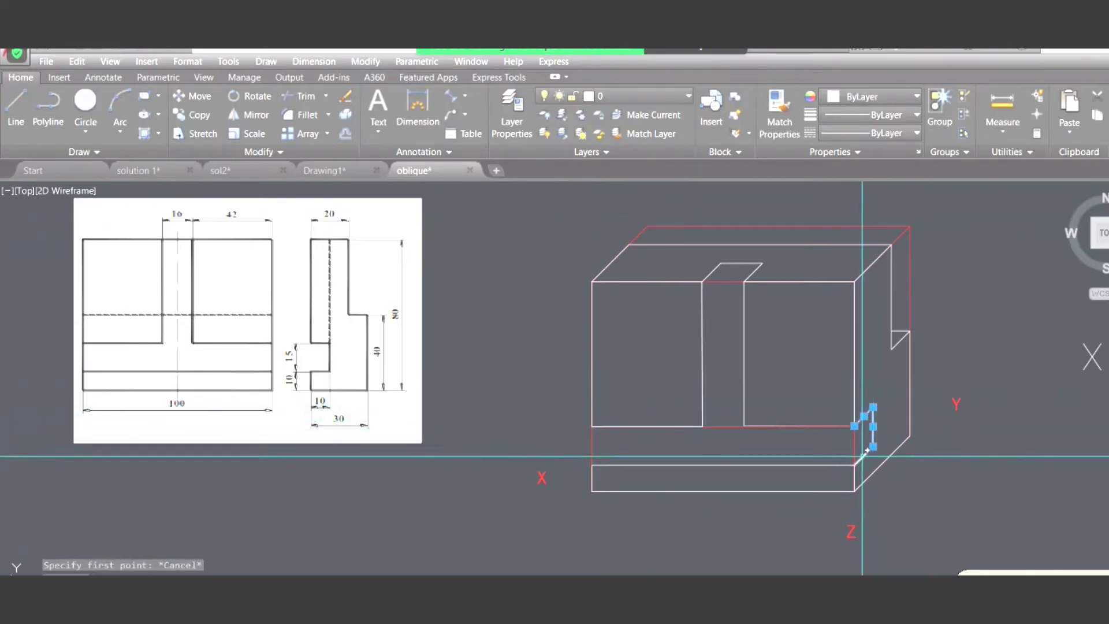
{"action": "key", "text": "Escape"}
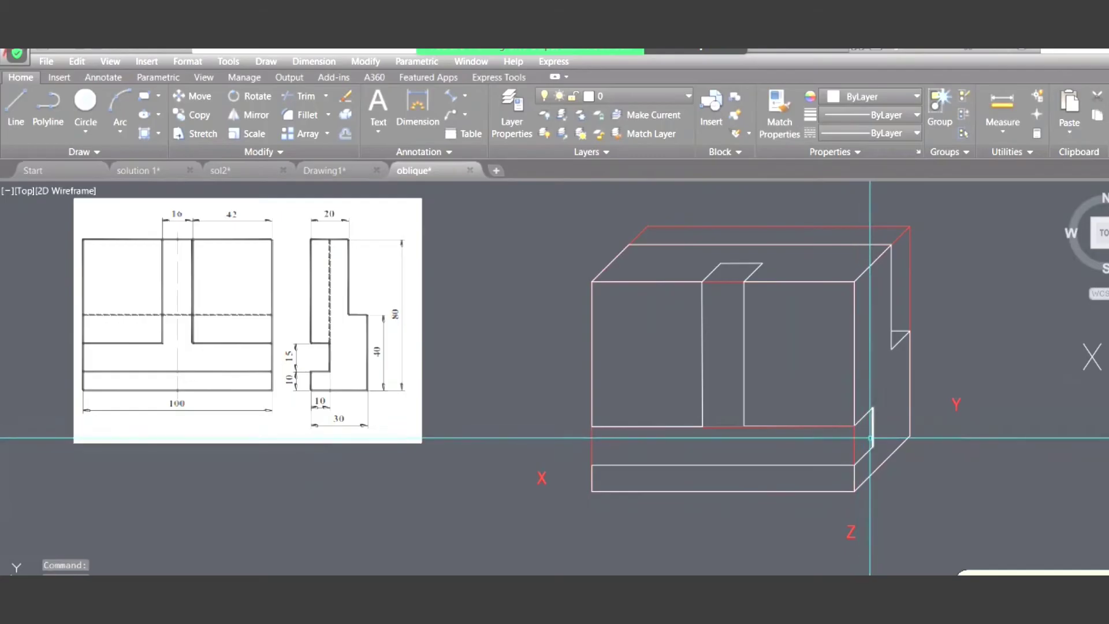
- Copy the three slot profile lines from the front face's right edge to the same level on its left edge
{"action": "left_click", "coordinate": [878, 453]}
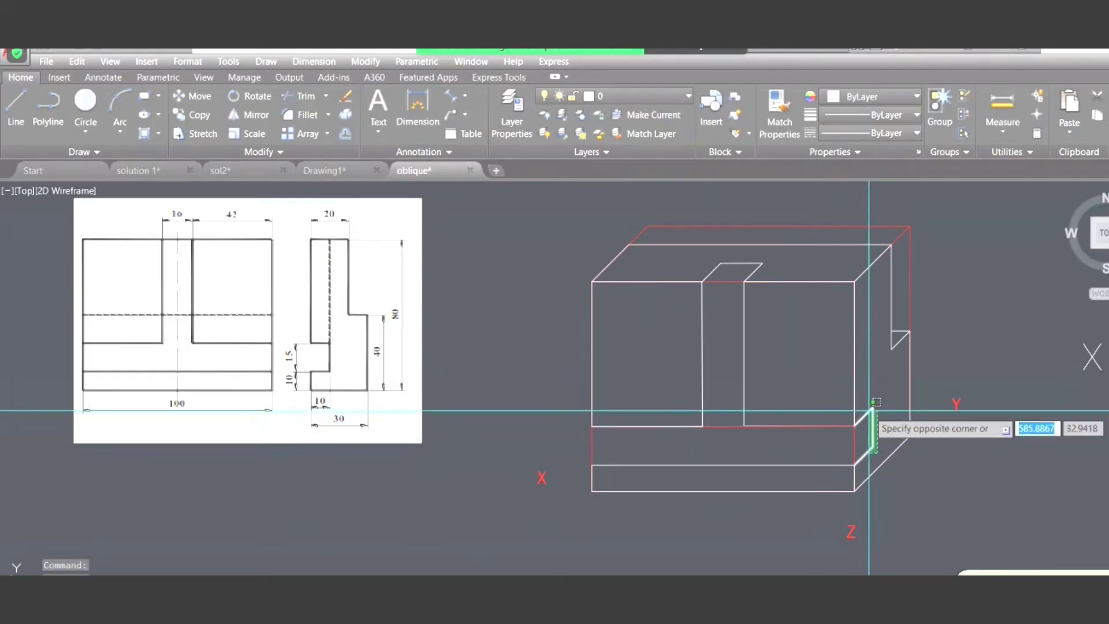
{"action": "left_click", "coordinate": [869, 411]}
{"action": "type", "text": "co"}
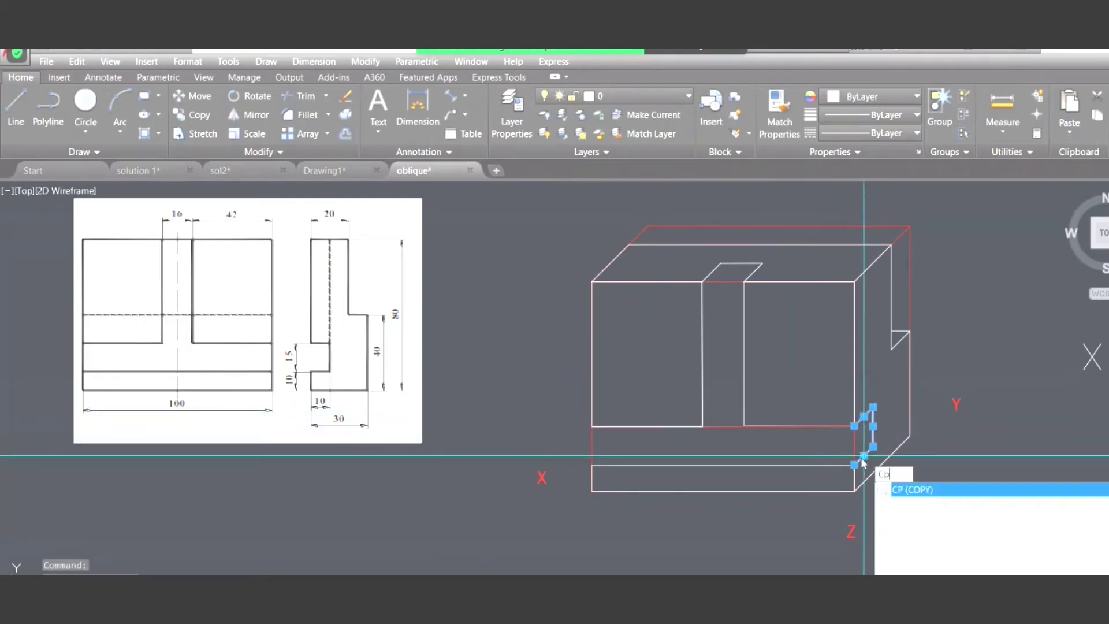
{"action": "key", "text": "Return"}
{"action": "left_click", "coordinate": [854, 465]}
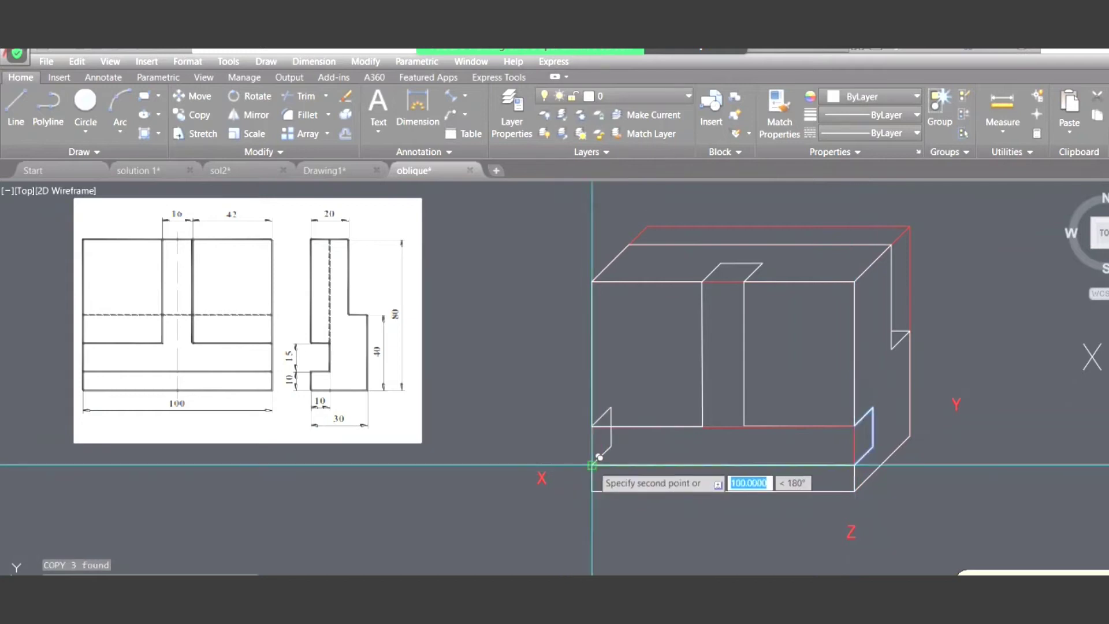
{"action": "left_click", "coordinate": [592, 465]}
{"action": "key", "text": "Return"}
- Delete the upper receding line of the copied slot profile and trim its vertical line at the left panel's lower edge
{"action": "scroll", "coordinate": [612, 416], "scroll_direction": "up", "scroll_amount": 2}
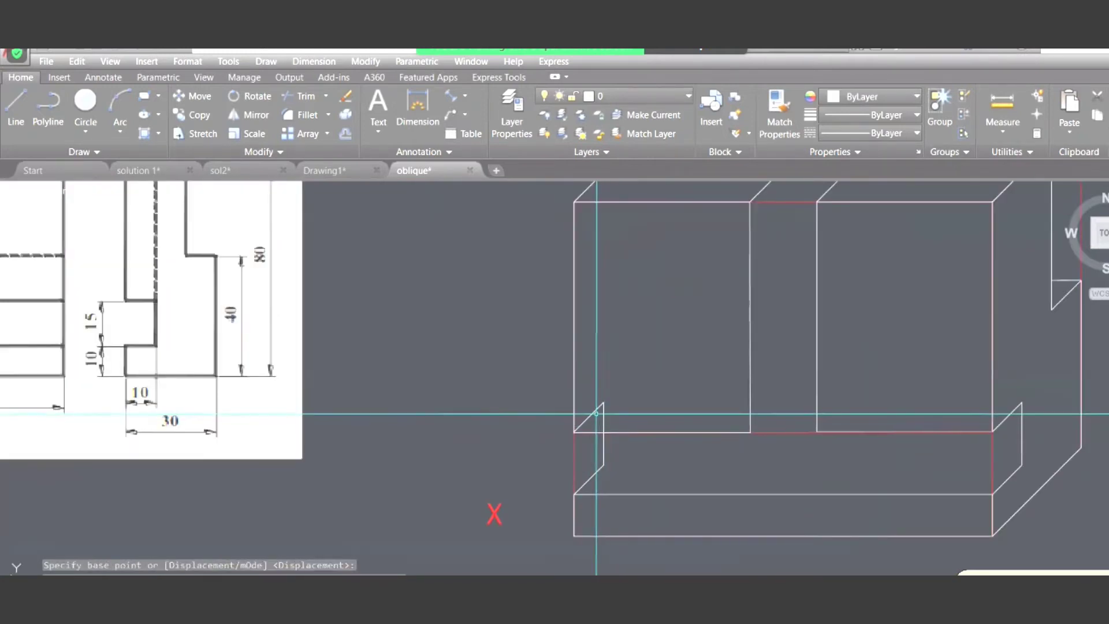
{"action": "left_click", "coordinate": [598, 415]}
{"action": "key", "text": "Delete"}
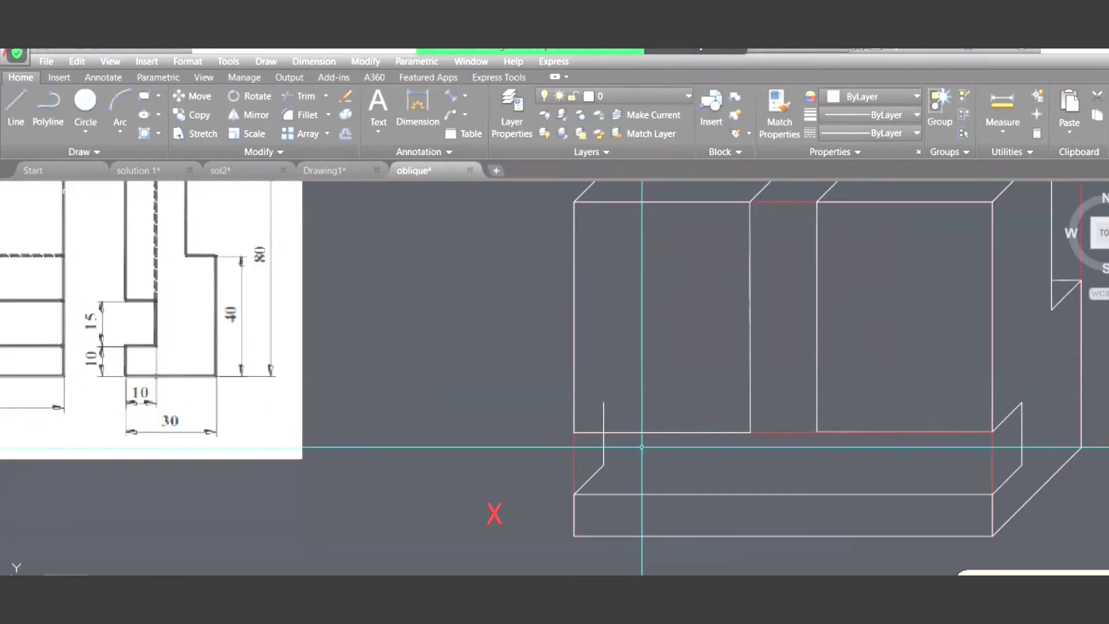
{"action": "left_click", "coordinate": [649, 421]}
{"action": "left_click", "coordinate": [641, 451]}
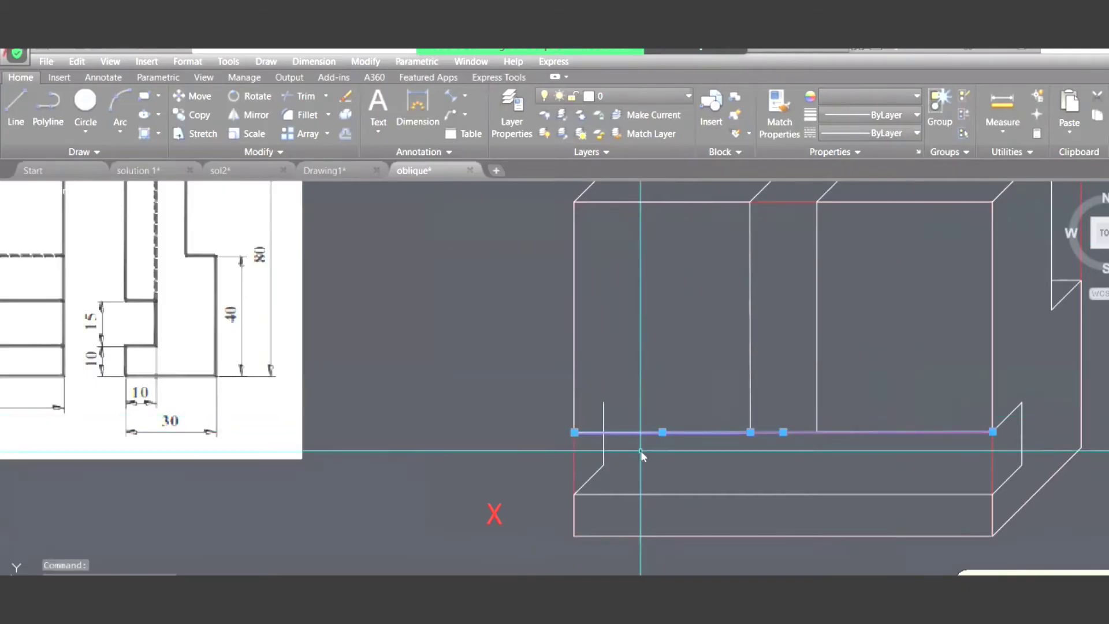
{"action": "type", "text": "tr"}
{"action": "key", "text": "Return"}
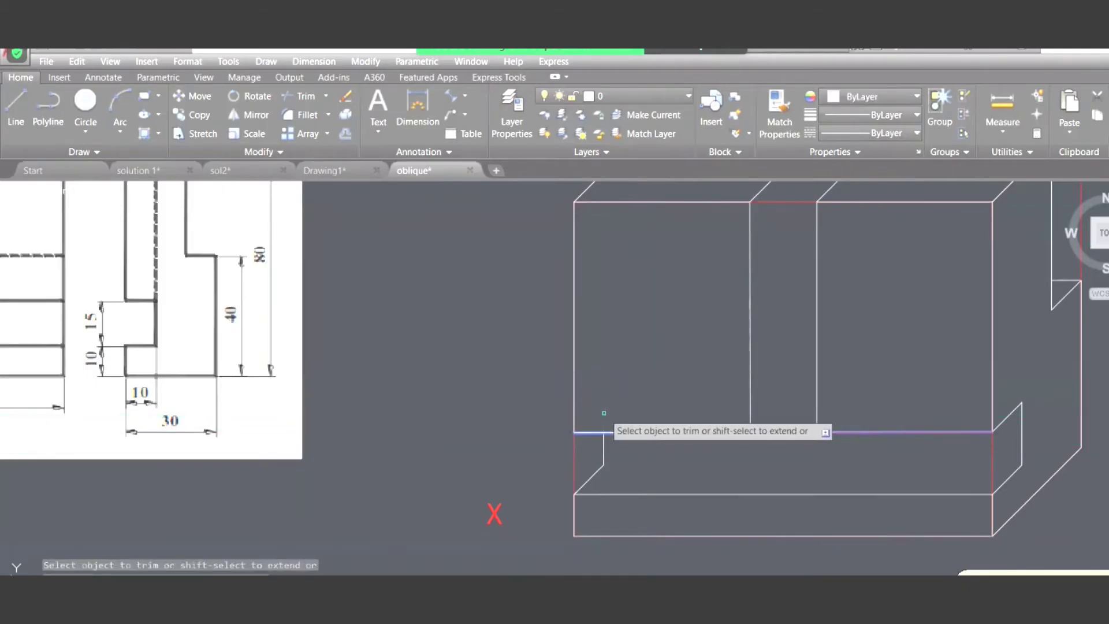
{"action": "scroll", "coordinate": [604, 413], "scroll_direction": "down", "scroll_amount": 3}
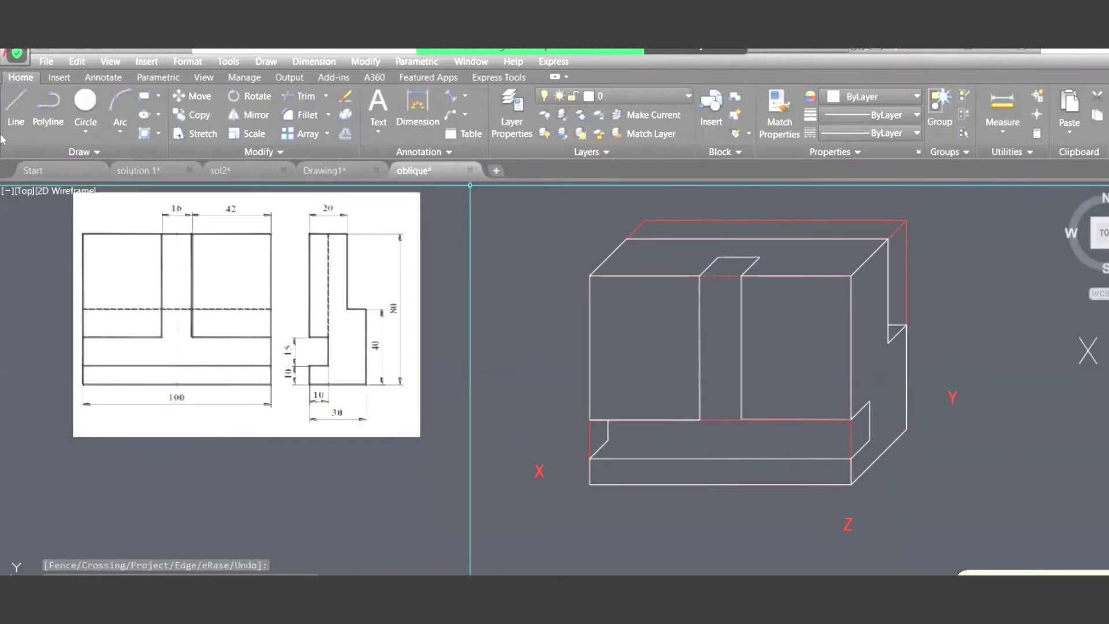
- Draw the slot's lower inner edge, 100 long, from the right slot profile's inner corner to the left one
{"action": "left_click", "coordinate": [20, 101]}
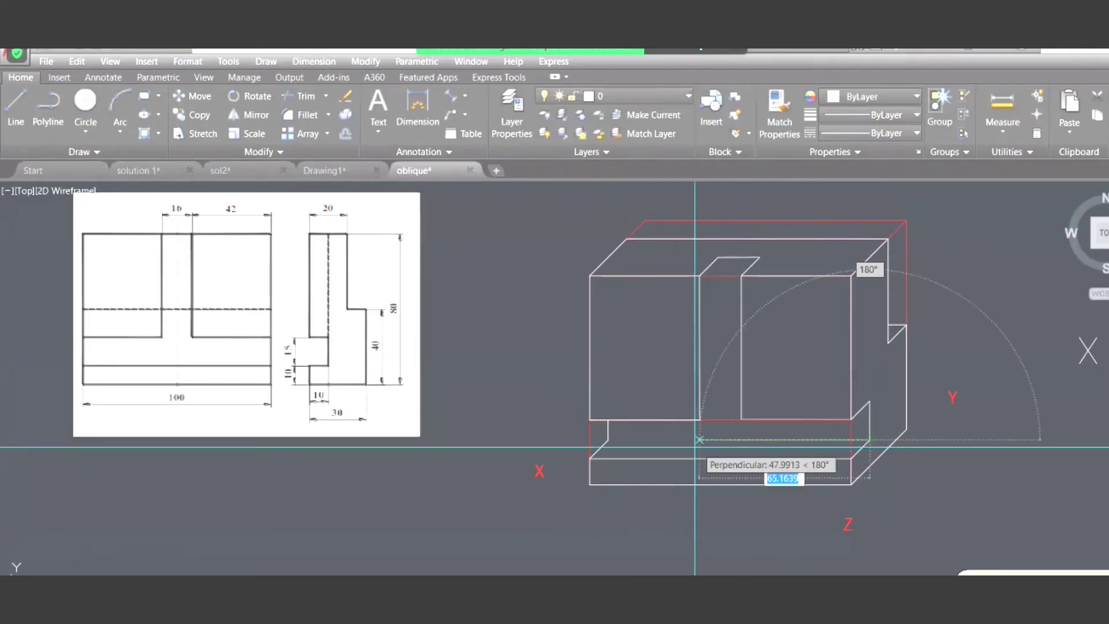
{"action": "left_click", "coordinate": [617, 439]}
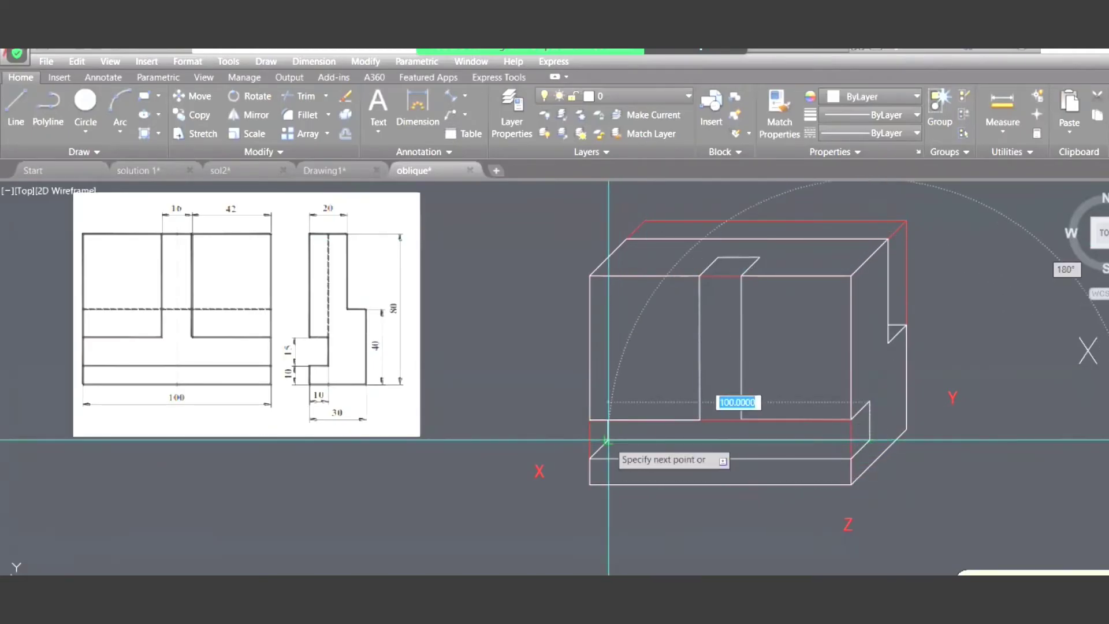
{"action": "key", "text": "Return"}
{"action": "key", "text": "Return"}
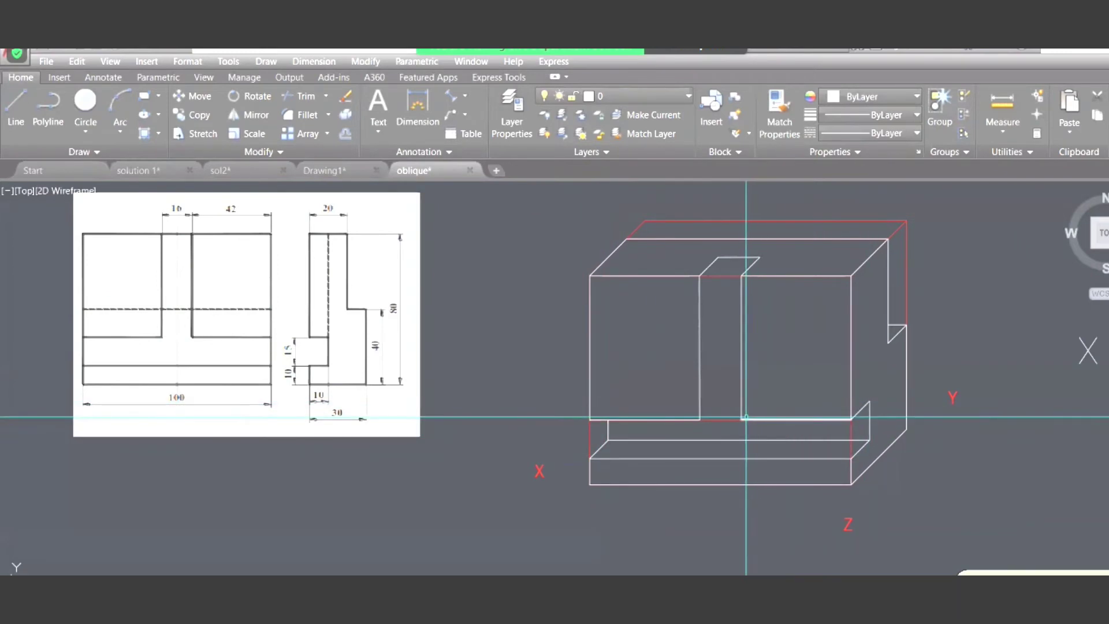
- Delete the red construction line at the slot's upper level between the two front panels
{"action": "left_click", "coordinate": [741, 420]}
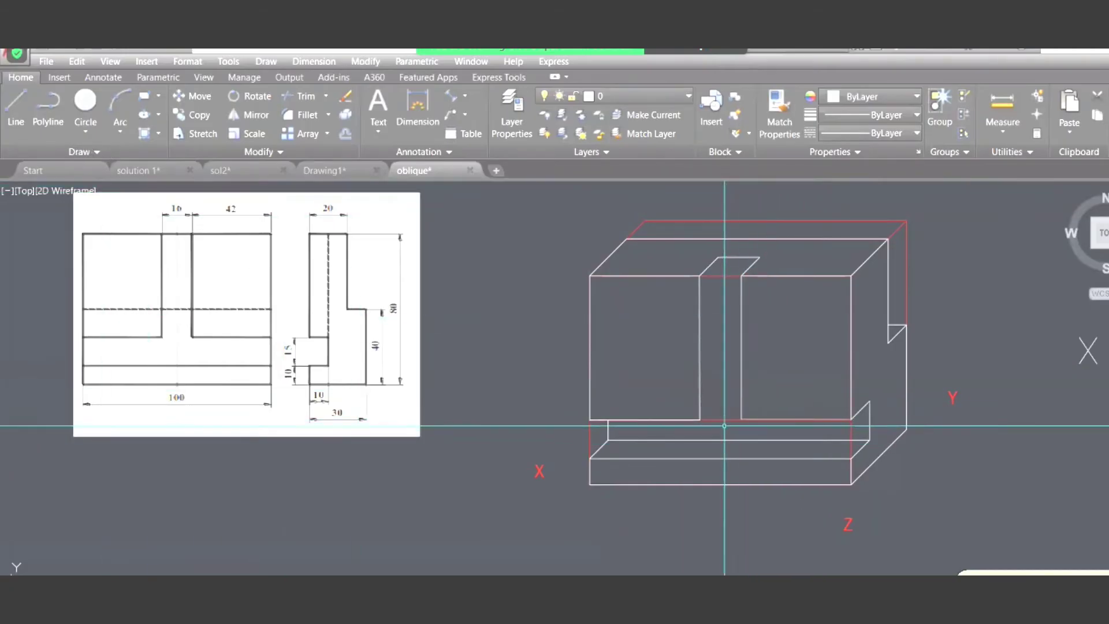
{"action": "left_click", "coordinate": [719, 420]}
{"action": "key", "text": "Delete"}
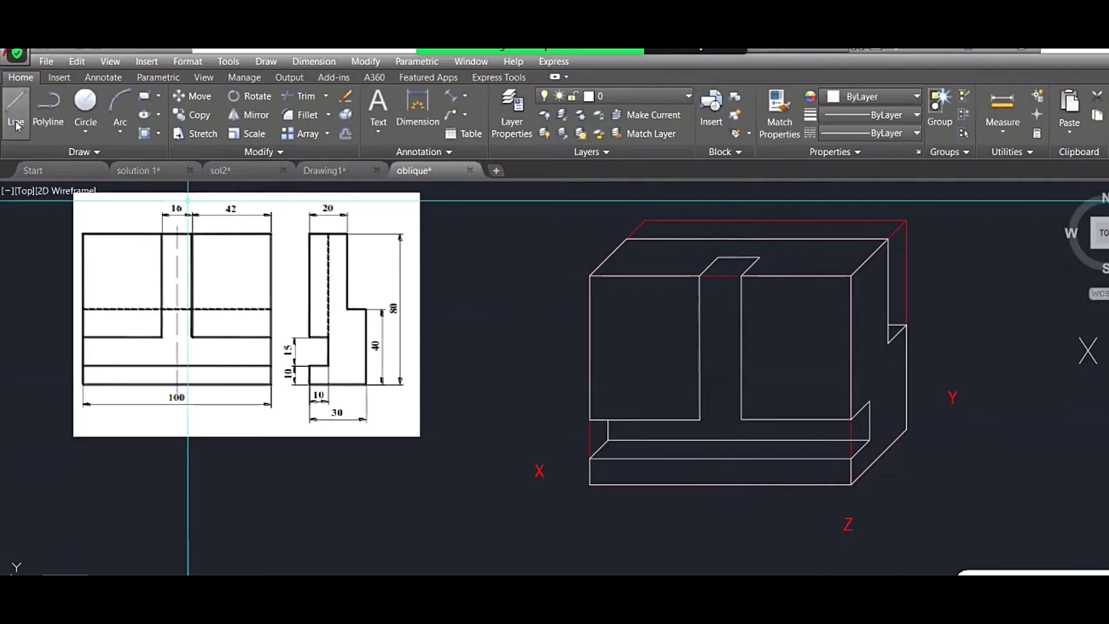
{"action": "left_click", "coordinate": [13, 104]}
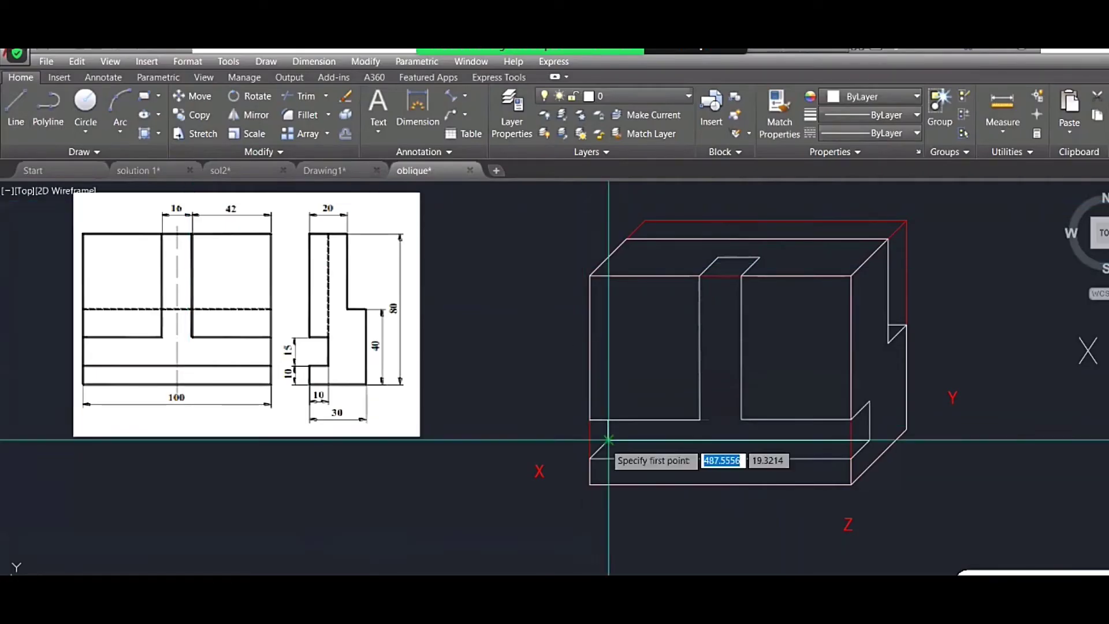
{"action": "left_click", "coordinate": [700, 420]}
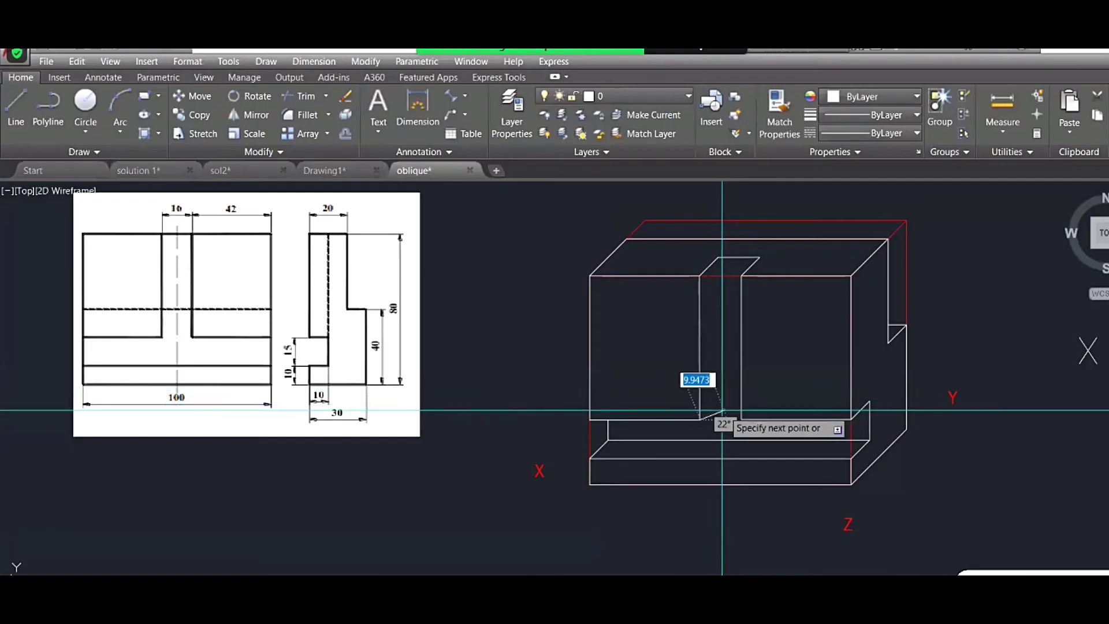
{"action": "key", "text": "Escape"}
{"action": "left_click", "coordinate": [701, 377]}
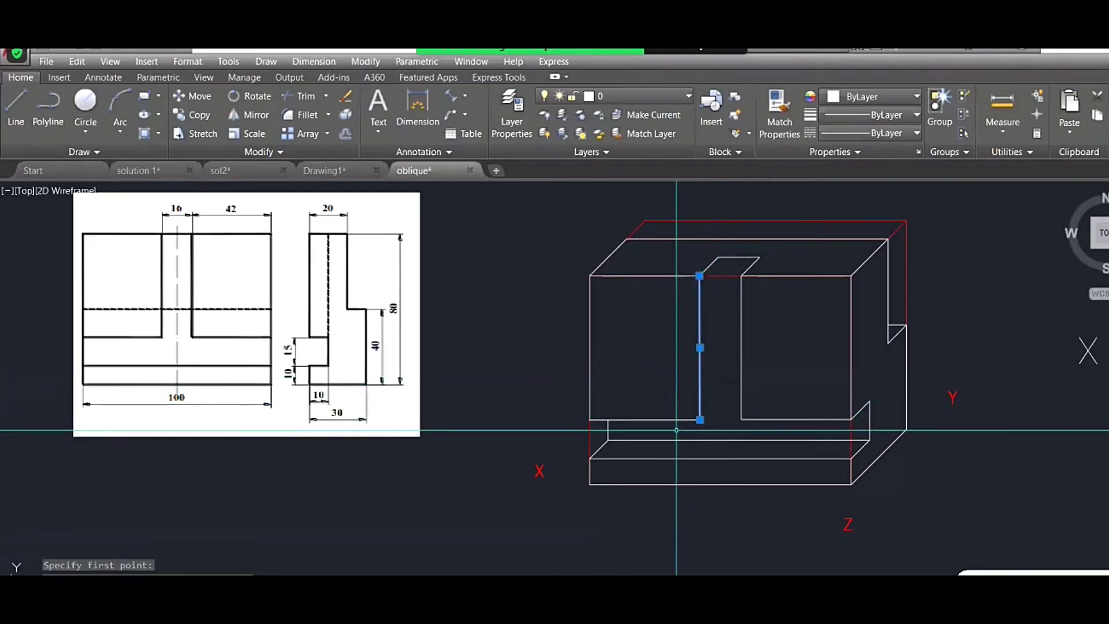
{"action": "left_click", "coordinate": [669, 420]}
{"action": "key", "text": "Escape"}
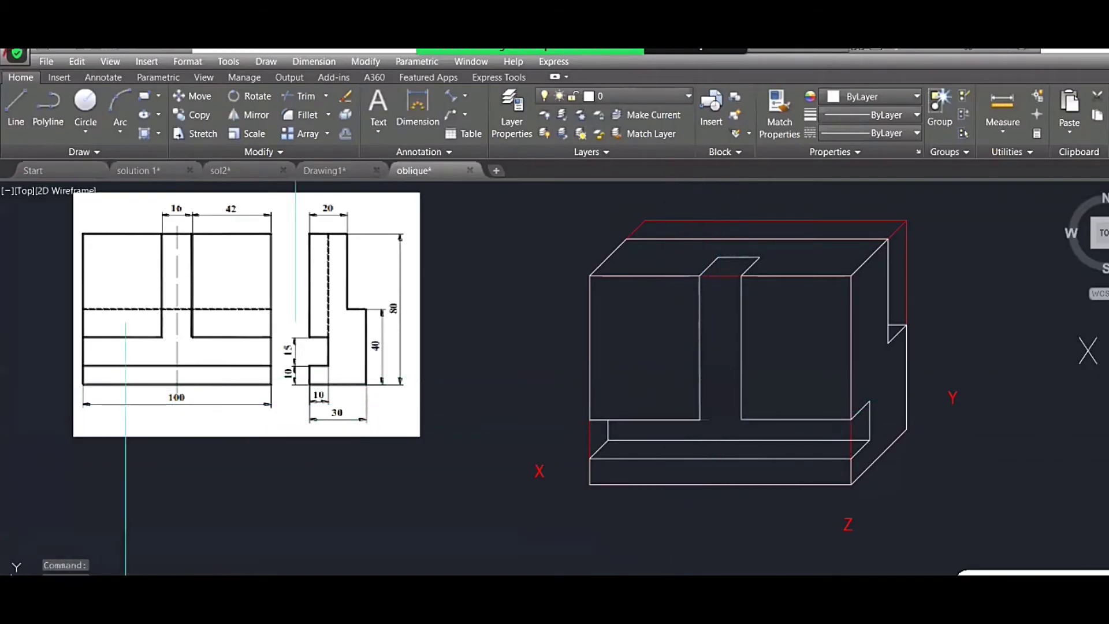
- Draw a 45° line 10 long from the left panel's lower inner corner, continuing vertically up to the groove's rear top corner
{"action": "left_click", "coordinate": [13, 119]}
{"action": "left_click", "coordinate": [700, 420]}
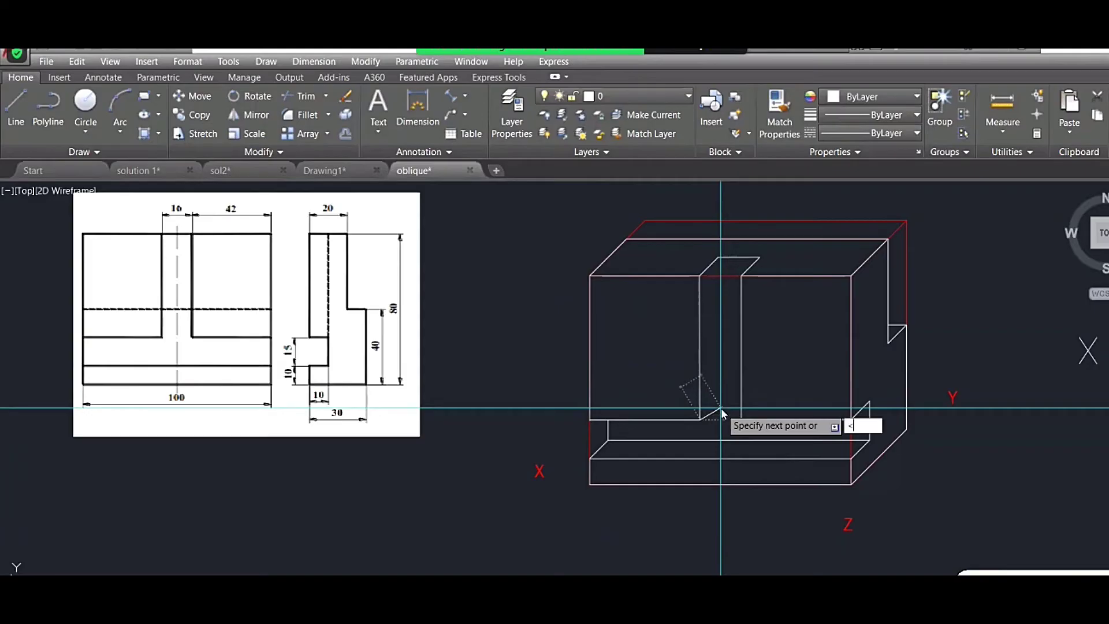
{"action": "type", "text": "<45"}
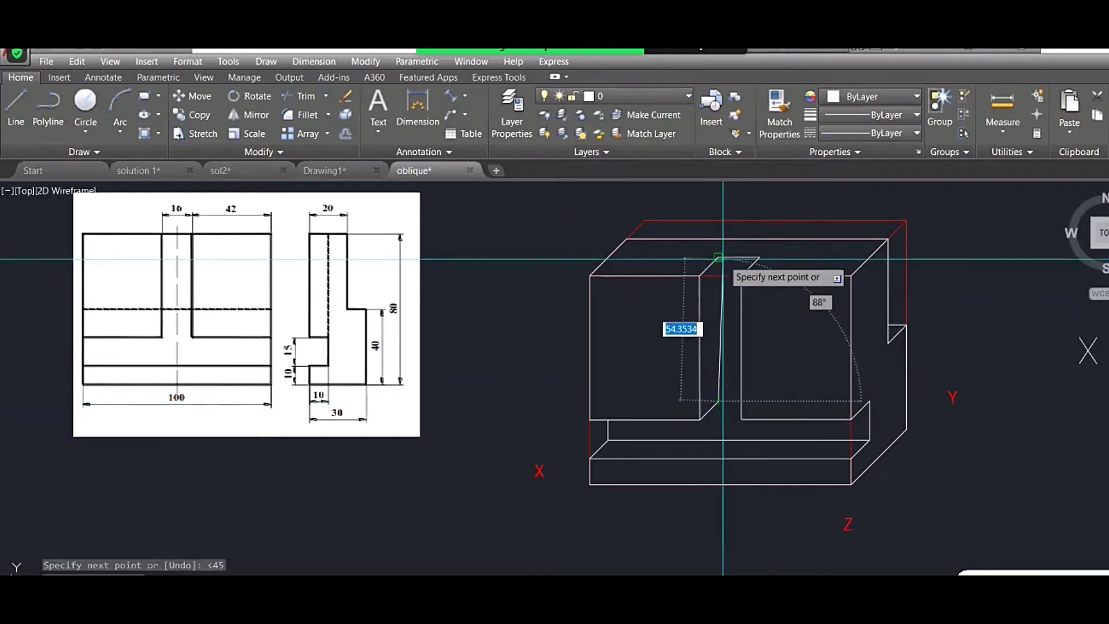
{"action": "type", "text": "10"}
{"action": "key", "text": "Return"}
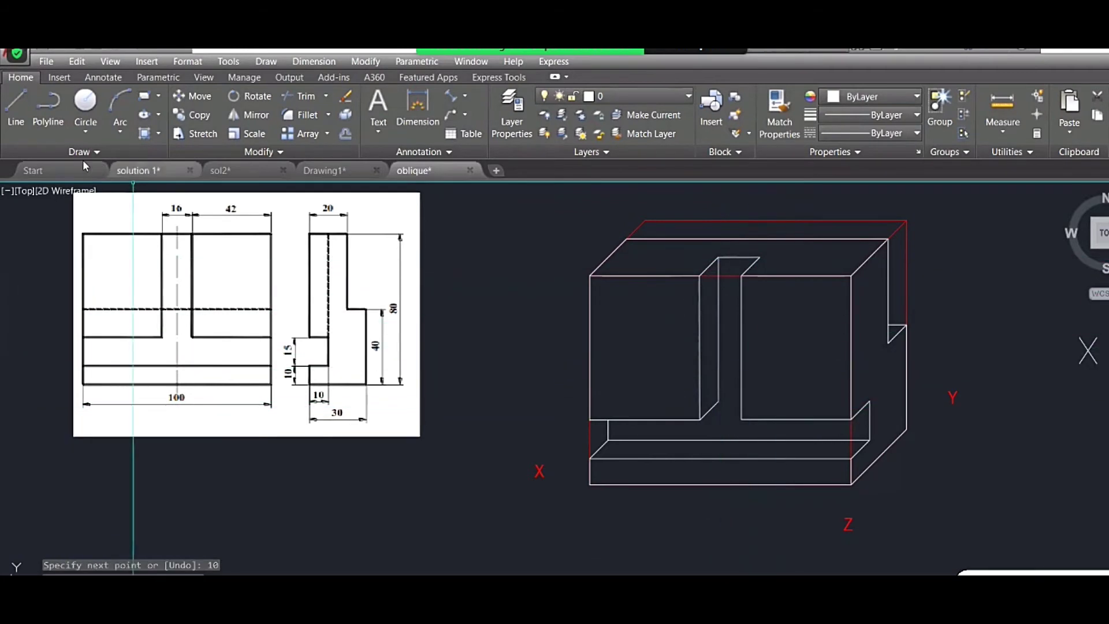
- Draw a horizontal line about 21.7 long from the groove's rear bottom corner, extending past the right panel's inner vertical edge
{"action": "left_click", "coordinate": [22, 118]}
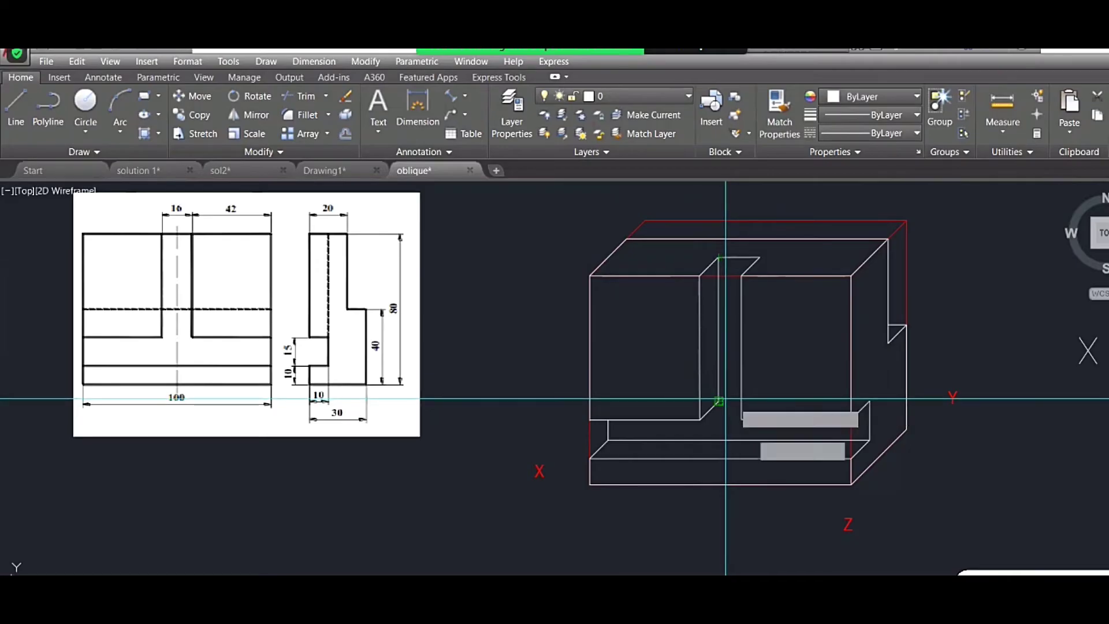
{"action": "scroll", "coordinate": [740, 449], "scroll_direction": "up", "scroll_amount": 2}
{"action": "left_click", "coordinate": [708, 385]}
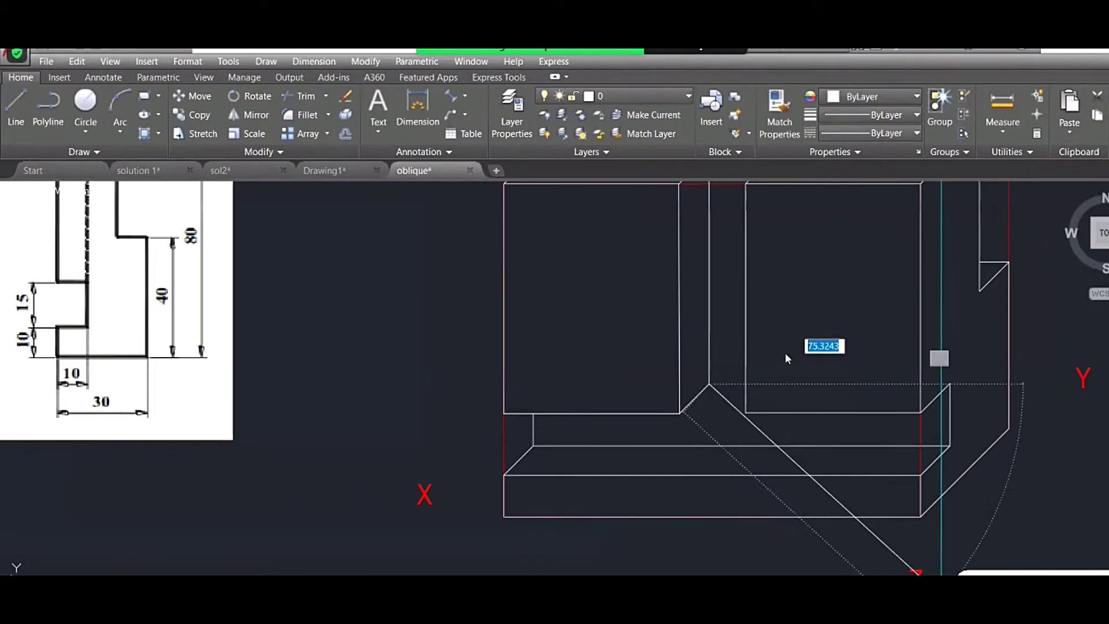
{"action": "scroll", "coordinate": [786, 358], "scroll_direction": "down", "scroll_amount": 4}
{"action": "key", "text": "F8"}
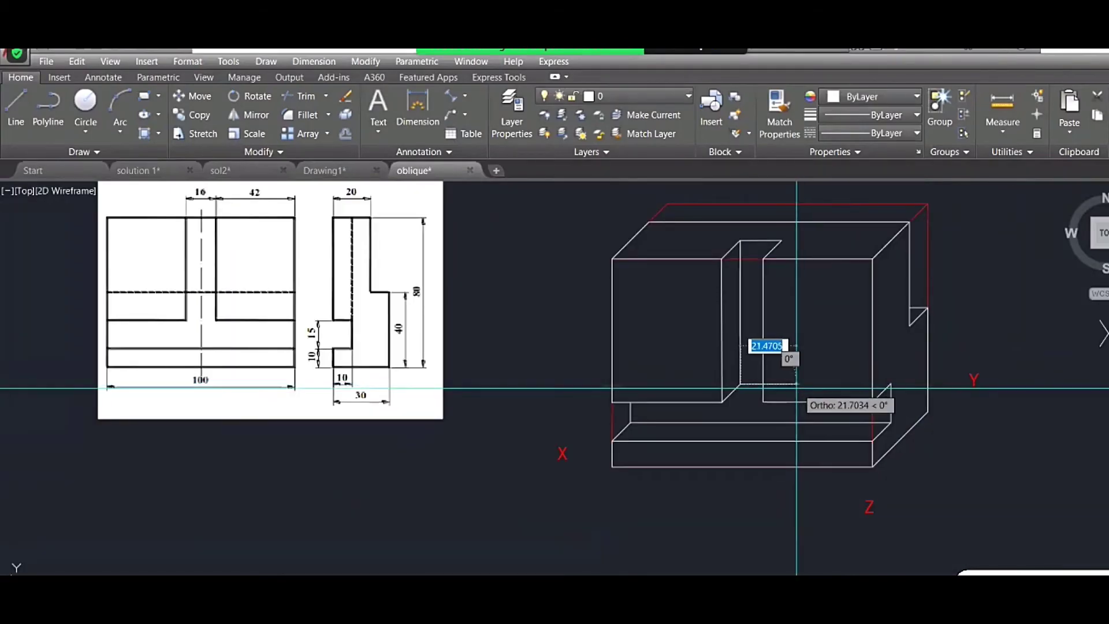
{"action": "left_click", "coordinate": [796, 383]}
{"action": "key", "text": "Escape"}
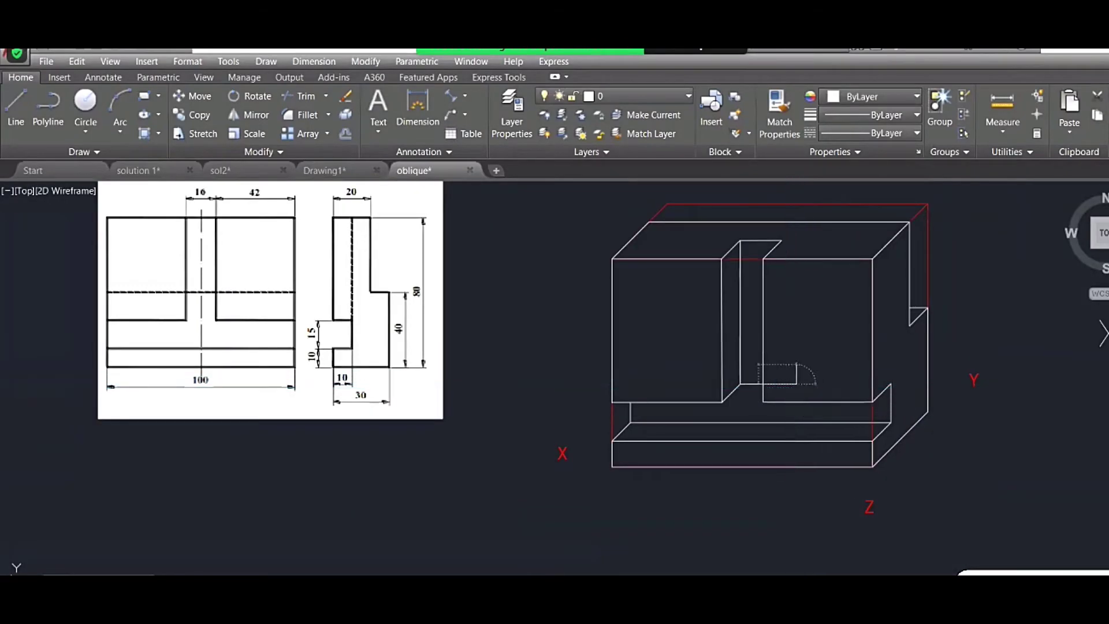
- Trim the groove's rear bottom line at the right panel's inner vertical edge, removing the overhang across the panel
{"action": "left_click", "coordinate": [773, 364]}
{"action": "left_click", "coordinate": [775, 358]}
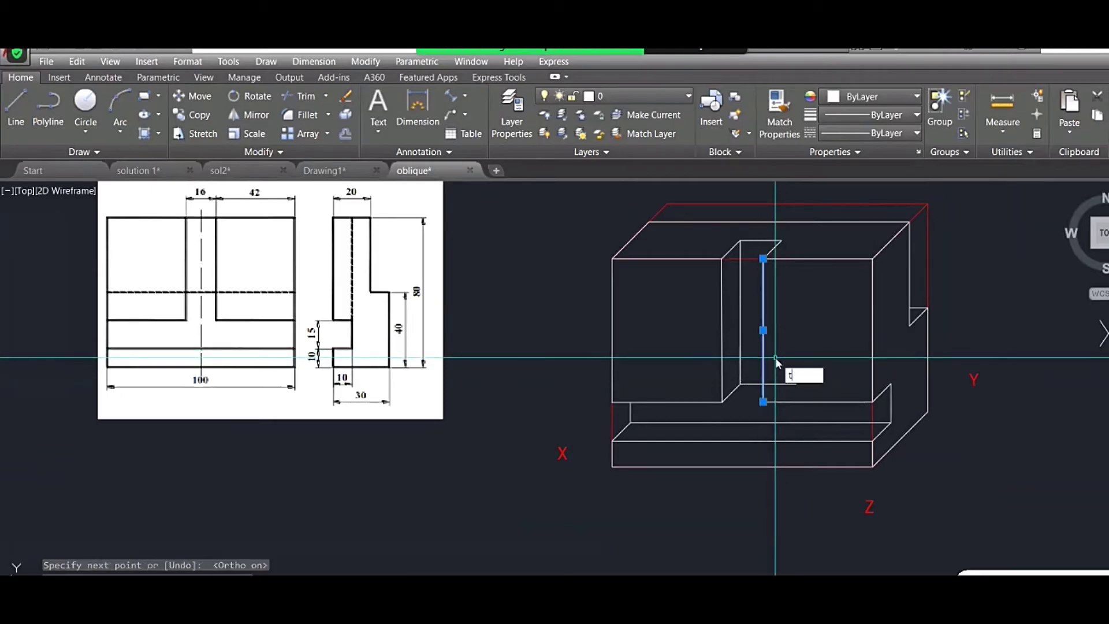
{"action": "type", "text": "tr"}
{"action": "key", "text": "space"}
{"action": "left_click", "coordinate": [775, 361]}
{"action": "left_click", "coordinate": [777, 391]}
{"action": "key", "text": "Escape"}
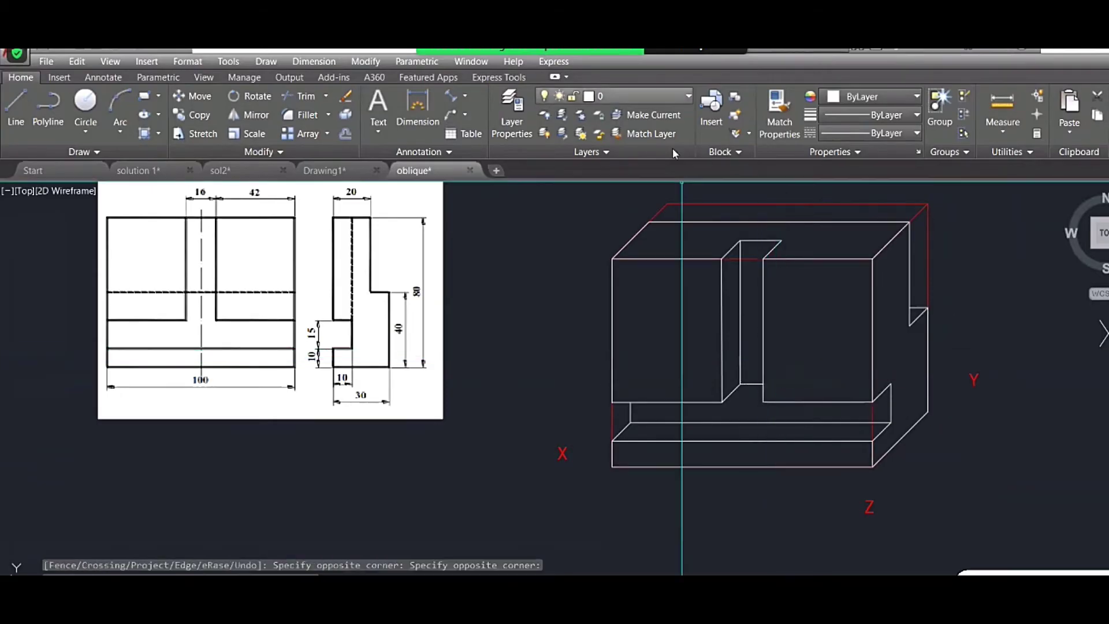
- Add aligned dimensions to the block's bottom receding edge on the right side and to the bottom front edge
{"action": "middle_click_drag", "start_coordinate": [838, 396], "coordinate": [714, 404]}
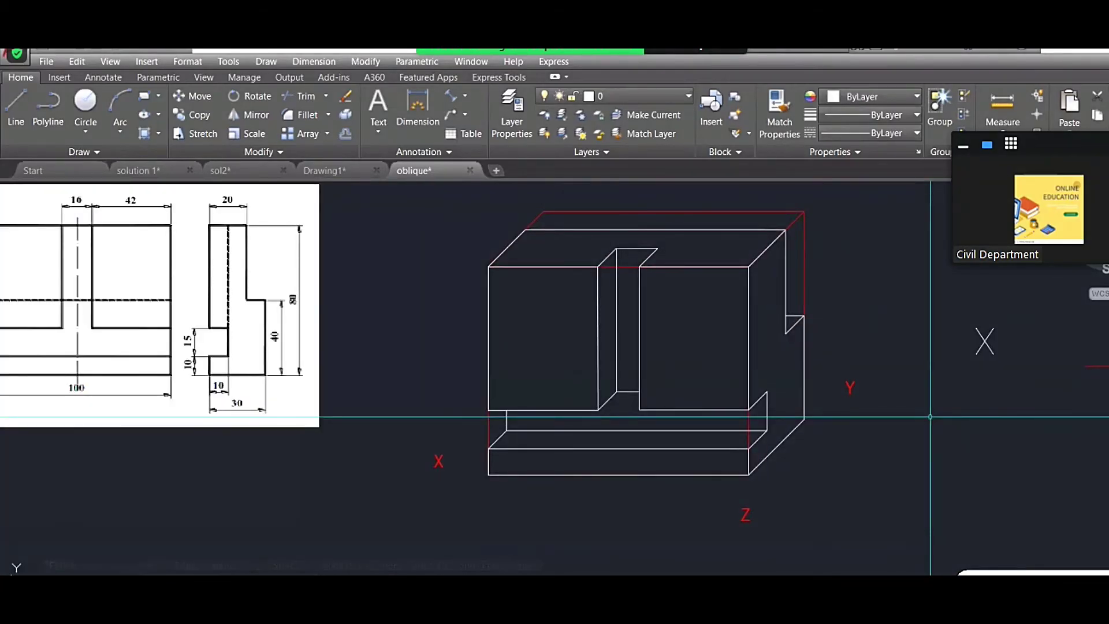
{"action": "middle_click_drag", "start_coordinate": [801, 493], "coordinate": [683, 461]}
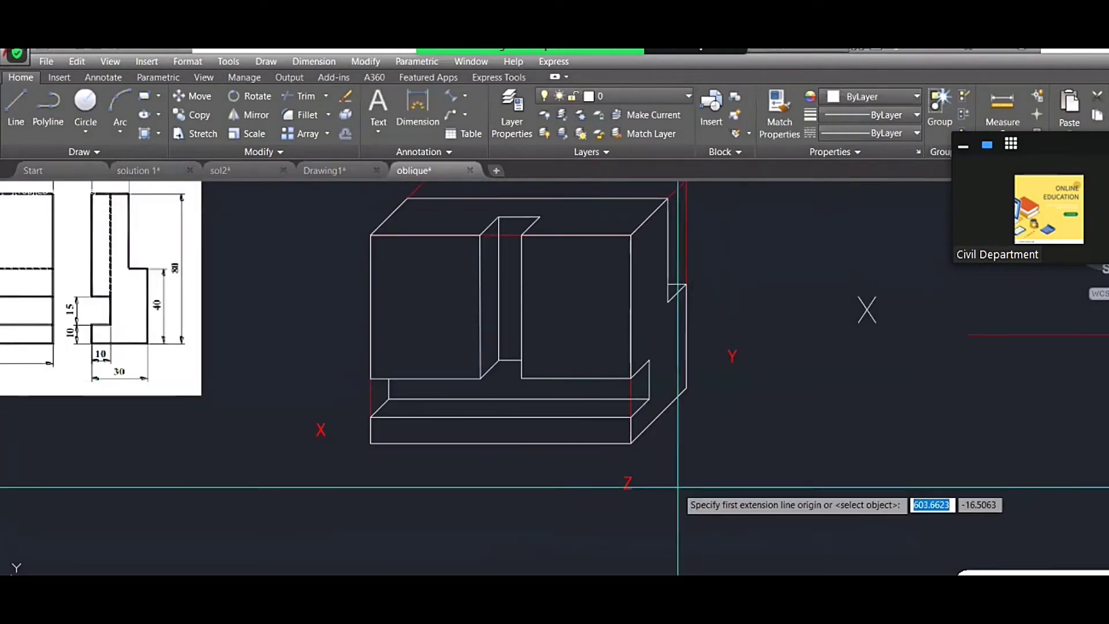
{"action": "left_click", "coordinate": [632, 443]}
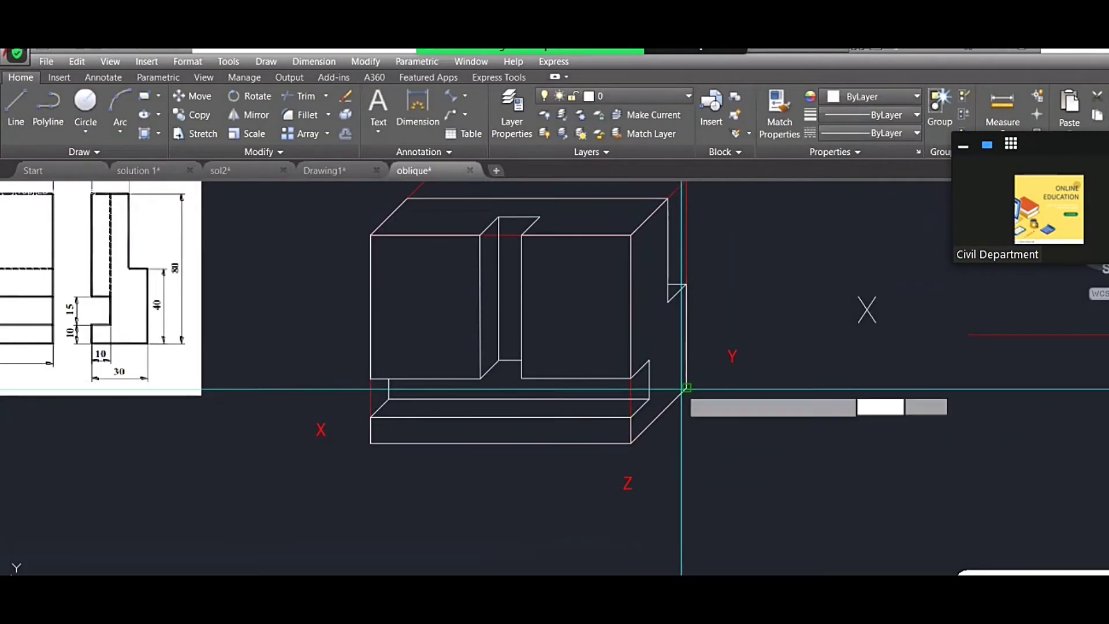
{"action": "left_click", "coordinate": [687, 389]}
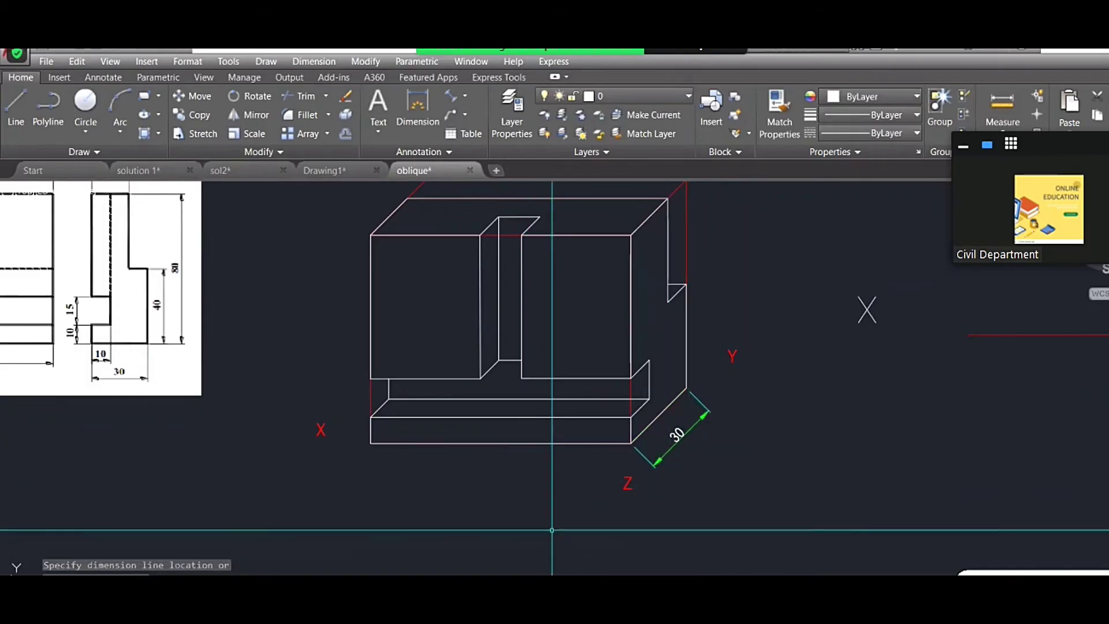
{"action": "key", "text": "Return"}
{"action": "key", "text": "Return"}
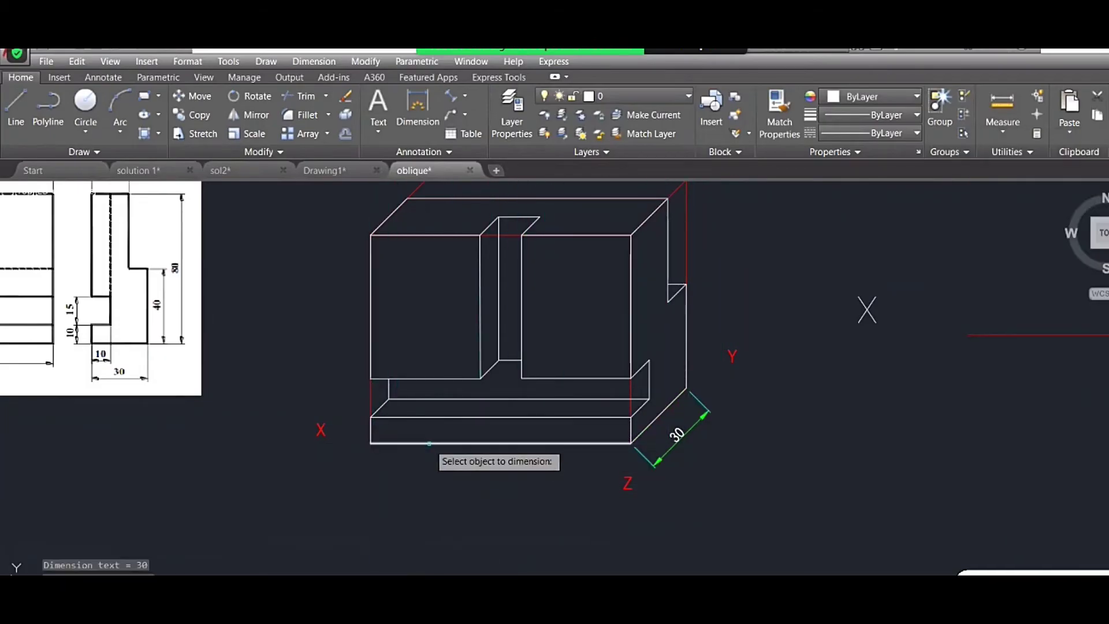
{"action": "left_click", "coordinate": [428, 443]}
{"action": "left_click", "coordinate": [429, 478]}
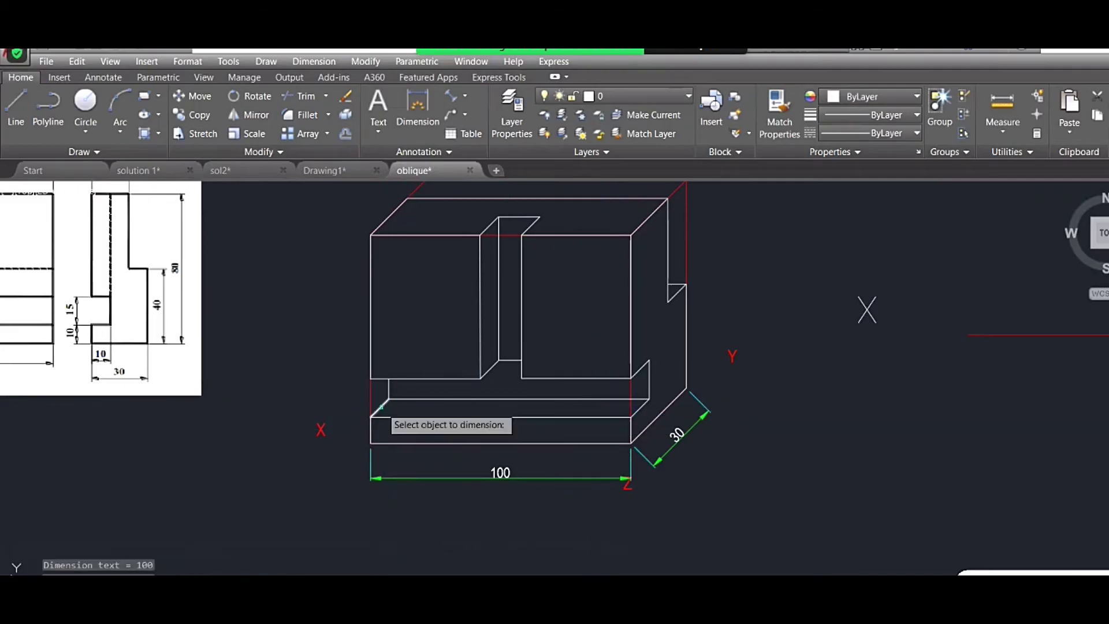
- Dimension the horizontal slot's receding depth and its vertical height at the block's left end
{"action": "left_click", "coordinate": [382, 407]}
{"action": "left_click", "coordinate": [355, 401]}
{"action": "key", "text": "Return"}
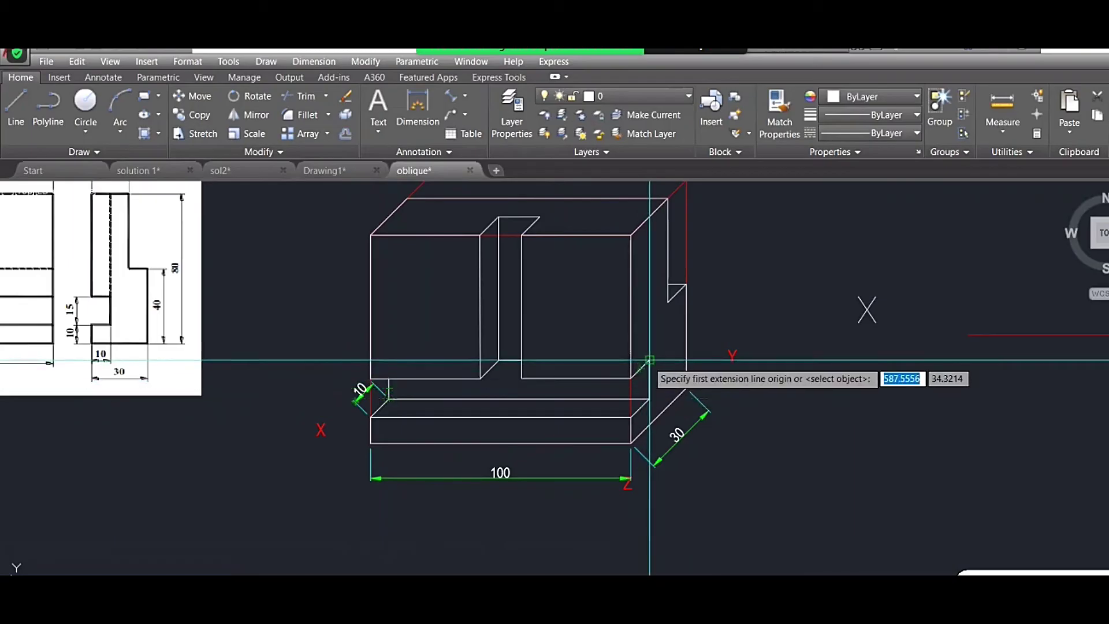
{"action": "left_click", "coordinate": [371, 379]}
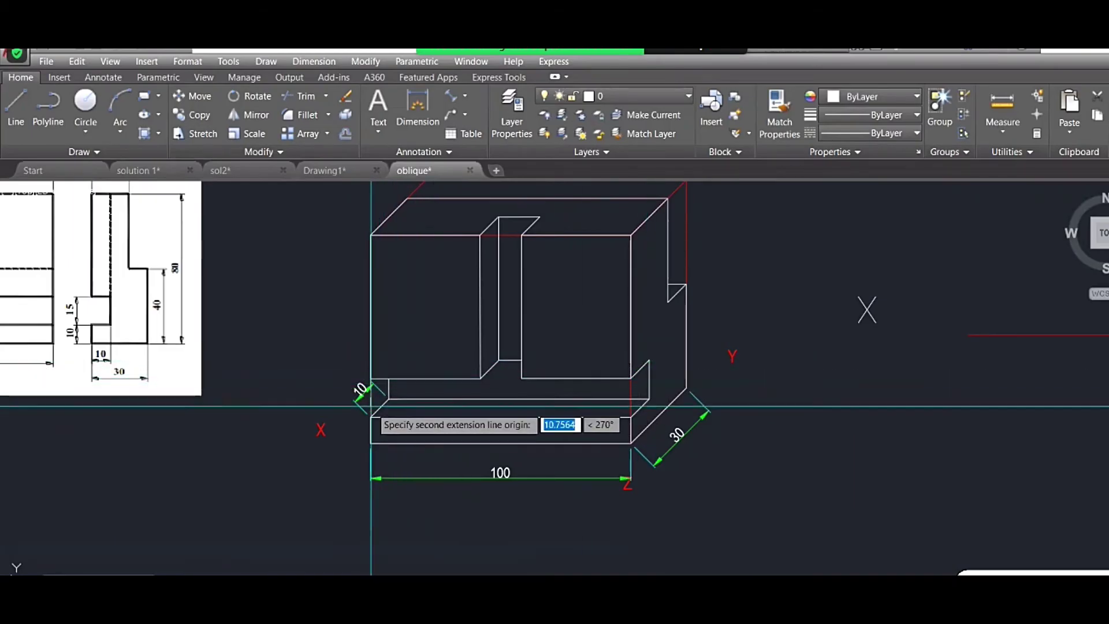
{"action": "left_click", "coordinate": [371, 416]}
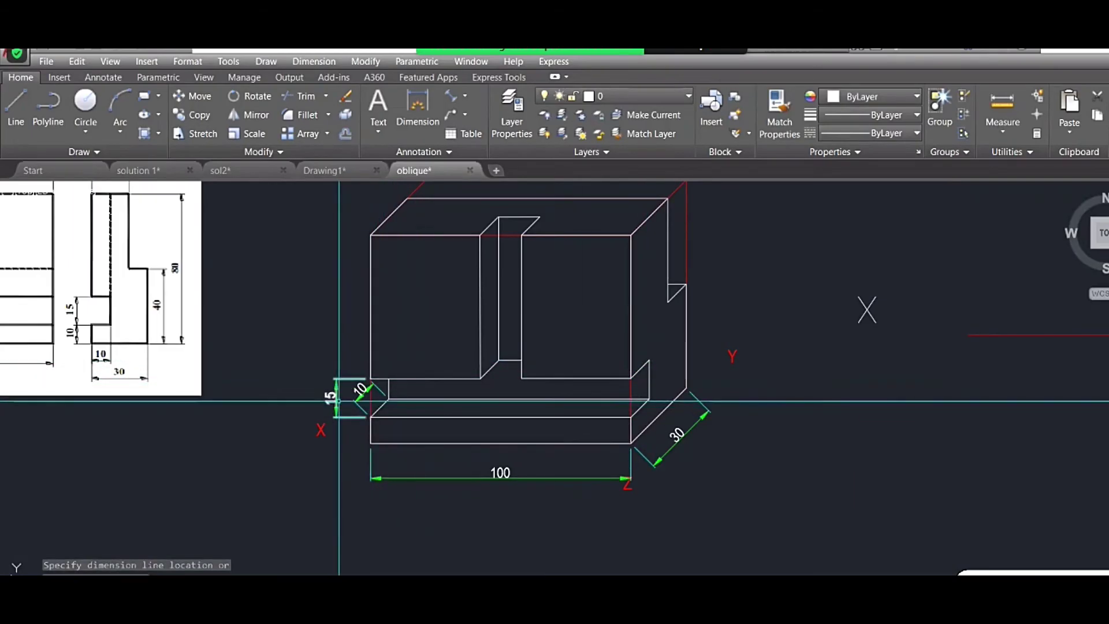
- Dimension the top face's left receding edge, placing the dimension parallel to it outside the block
{"action": "middle_click_drag", "start_coordinate": [366, 413], "coordinate": [482, 430]}
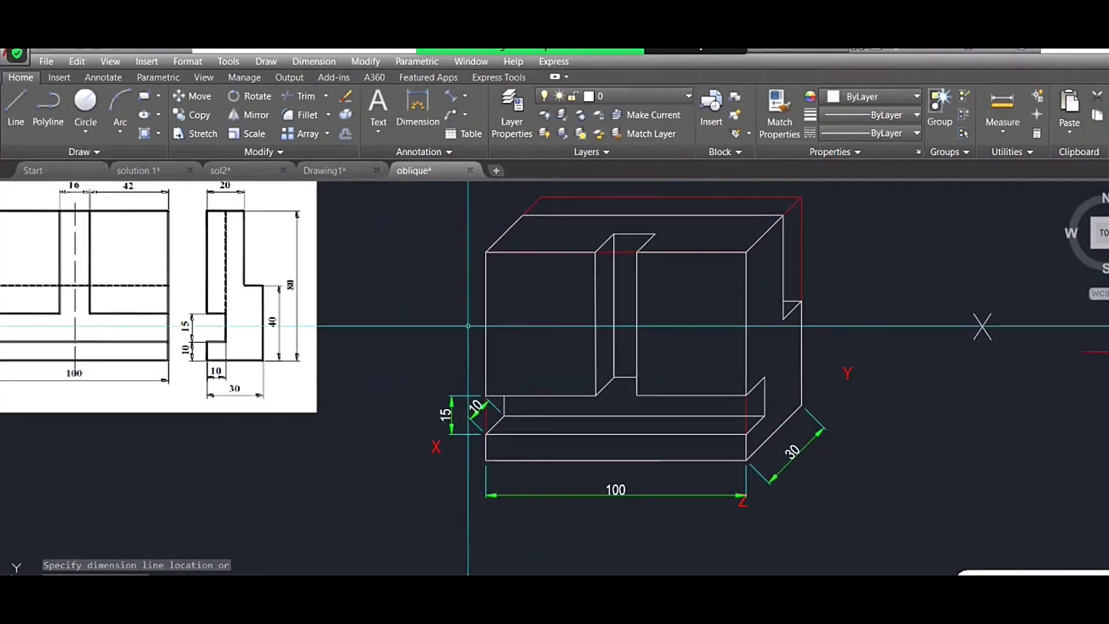
{"action": "middle_click_drag", "start_coordinate": [484, 300], "coordinate": [500, 341]}
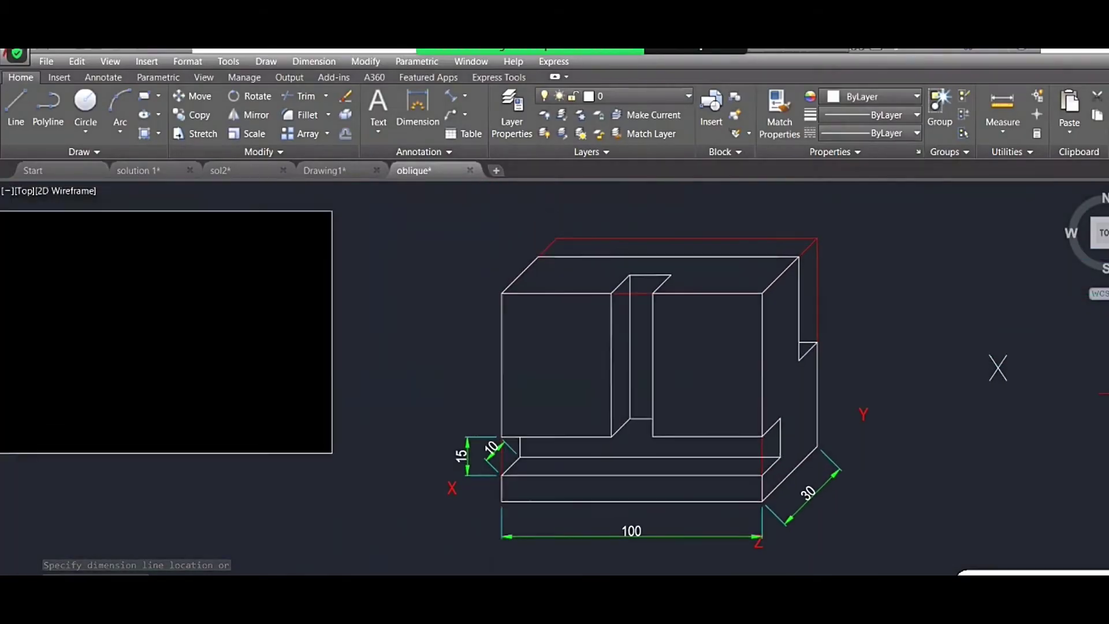
{"action": "key", "text": "Return"}
{"action": "left_click", "coordinate": [502, 293]}
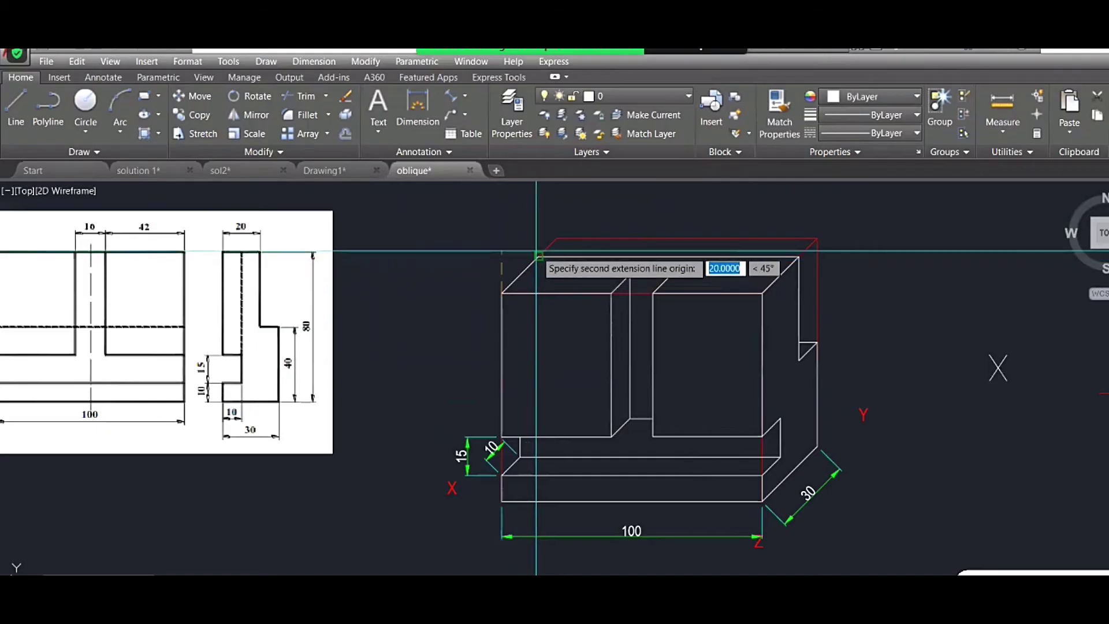
{"action": "left_click", "coordinate": [537, 254]}
{"action": "left_click", "coordinate": [528, 243]}
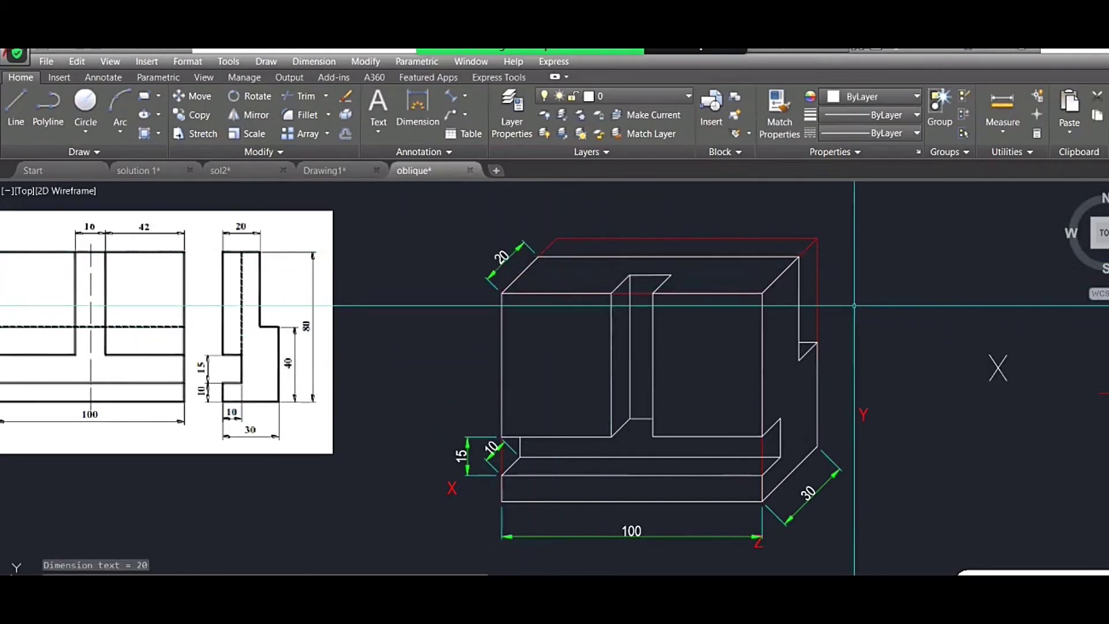
- Dimension the rear step's vertical edge on the right side and the block's full front height on the left
{"action": "key", "text": "Return"}
{"action": "left_click", "coordinate": [817, 343]}
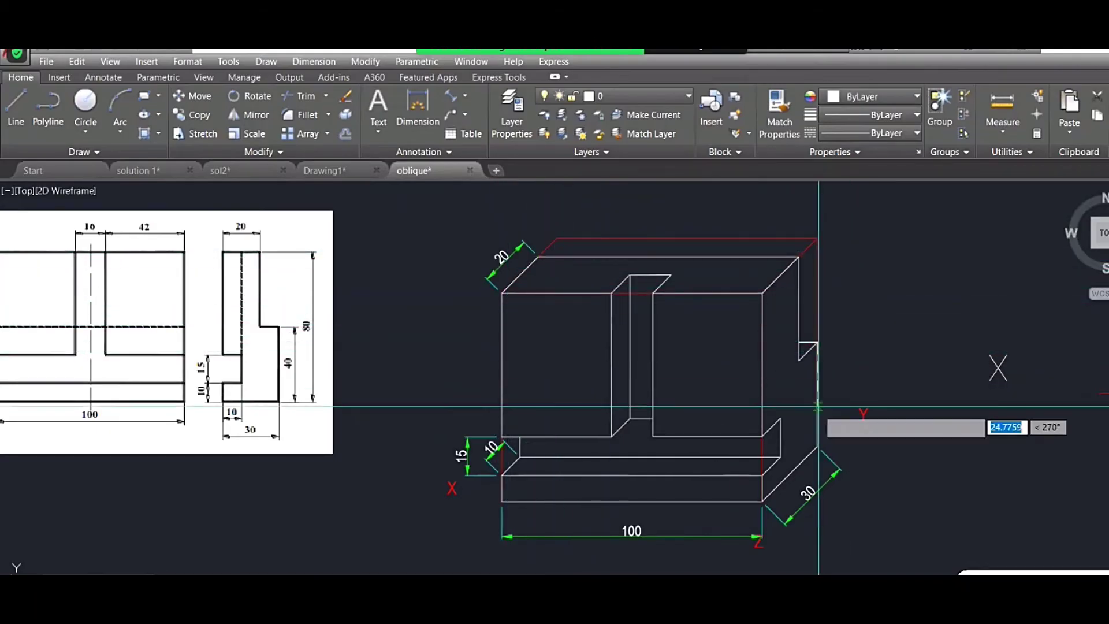
{"action": "left_click", "coordinate": [817, 446]}
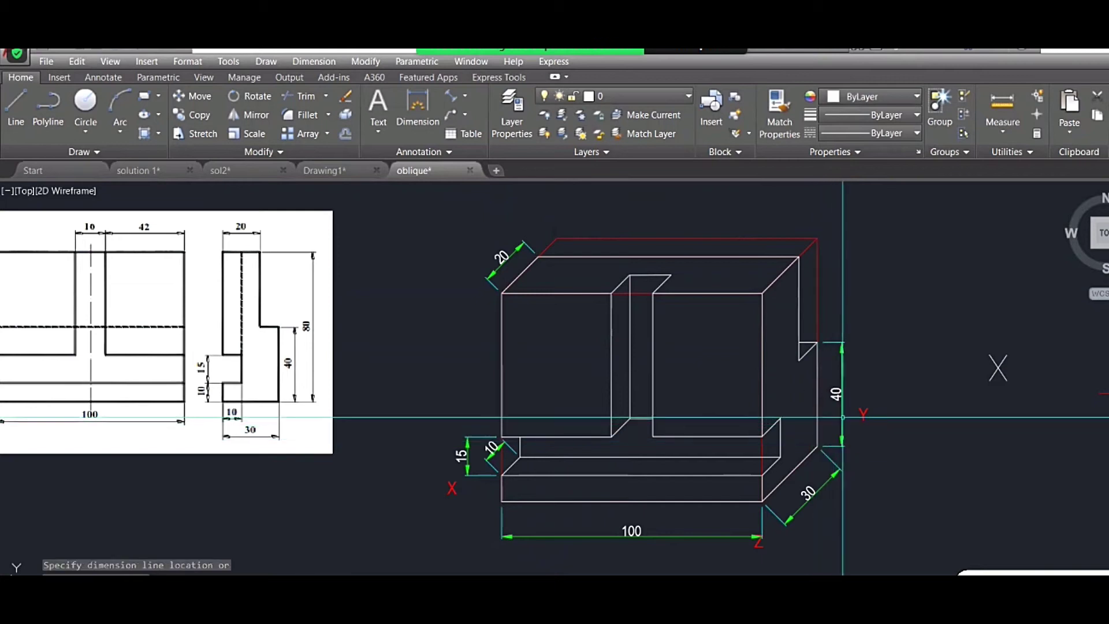
{"action": "key", "text": "Return"}
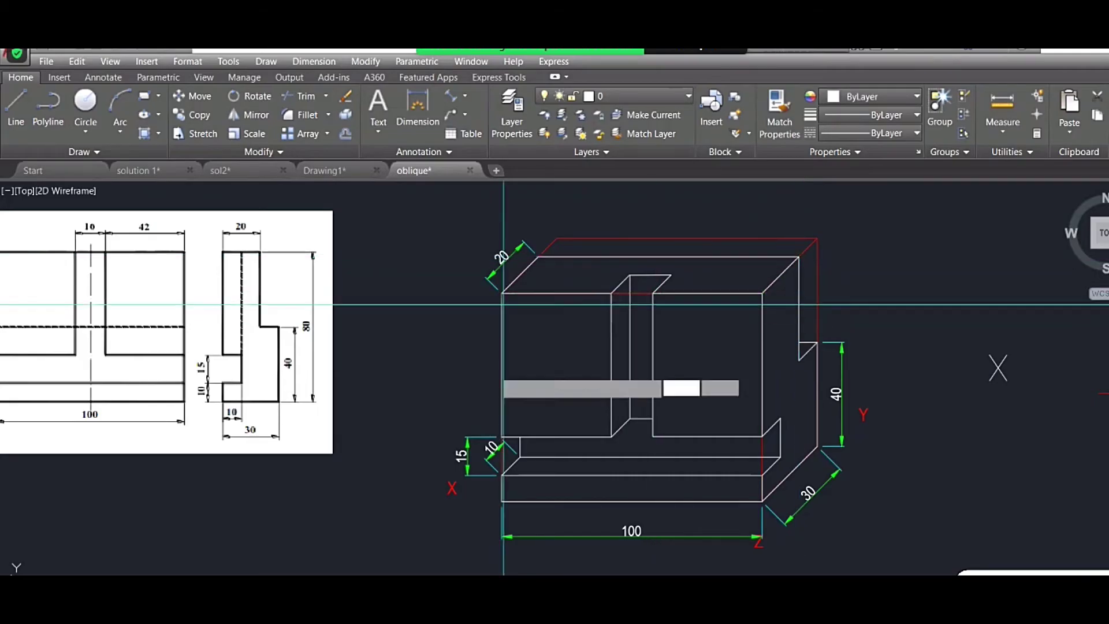
{"action": "left_click", "coordinate": [501, 502]}
{"action": "left_click", "coordinate": [502, 293]}
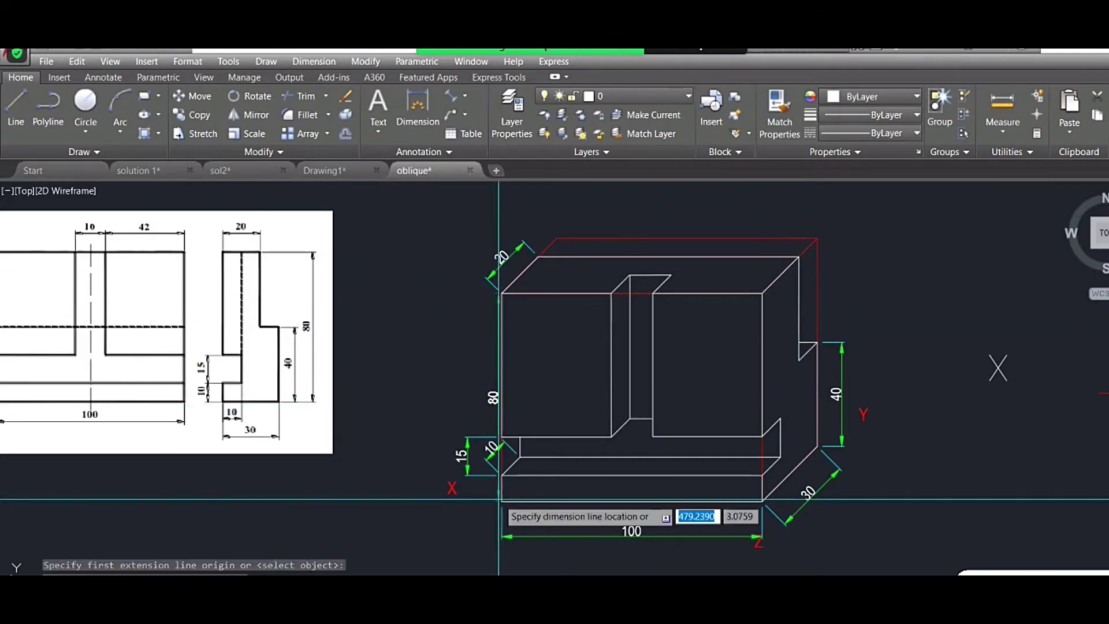
{"action": "left_click", "coordinate": [432, 462]}
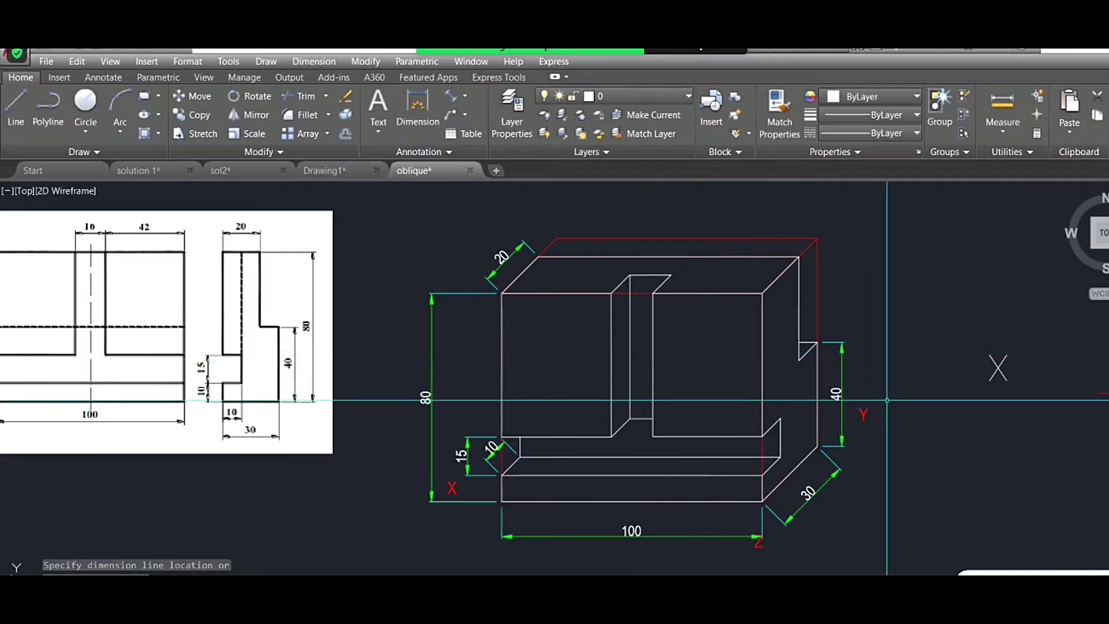
- Dimension the vertical groove's width between the two front panels' upper inner corners, placing it just below their top edges
{"action": "middle_click_drag", "start_coordinate": [700, 347], "coordinate": [751, 370]}
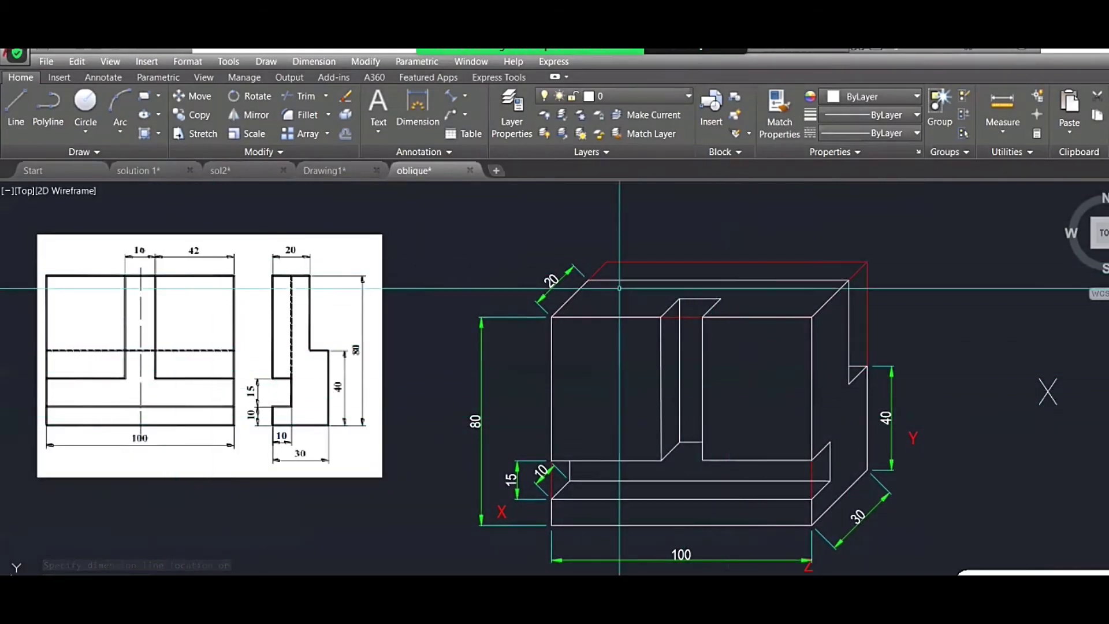
{"action": "scroll", "coordinate": [142, 262], "scroll_direction": "up", "scroll_amount": 2}
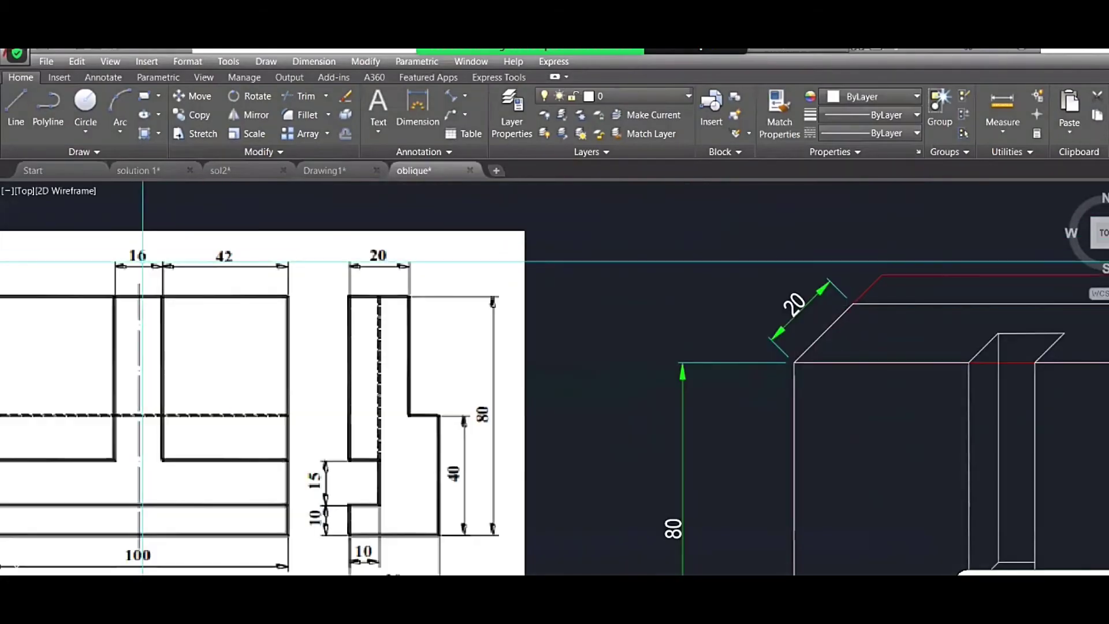
{"action": "scroll", "coordinate": [142, 261], "scroll_direction": "down", "scroll_amount": 2}
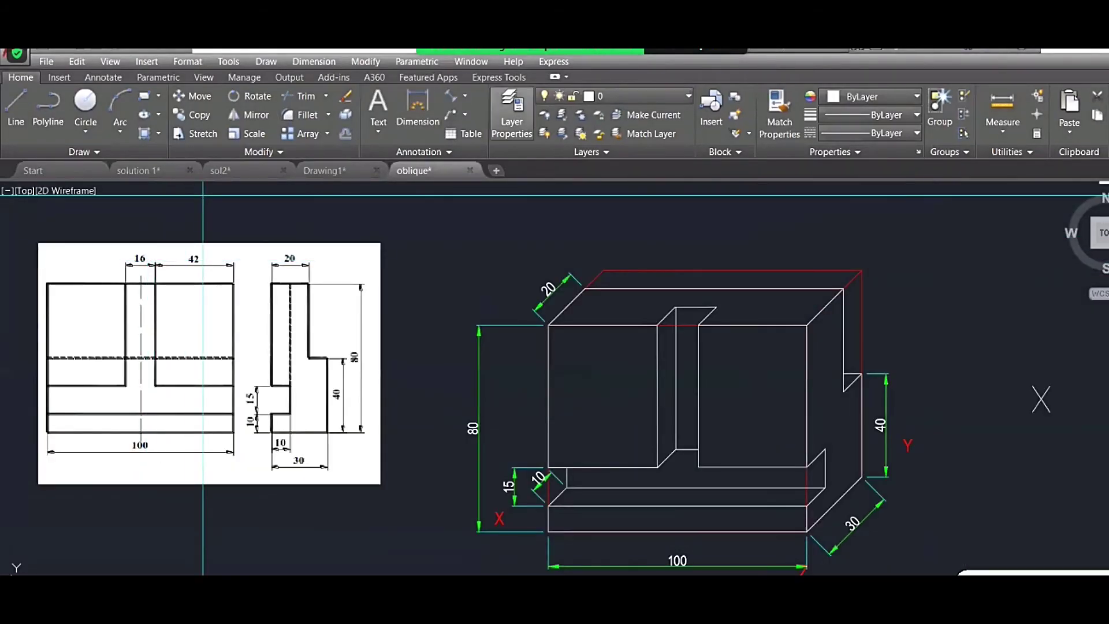
{"action": "left_click", "coordinate": [658, 325]}
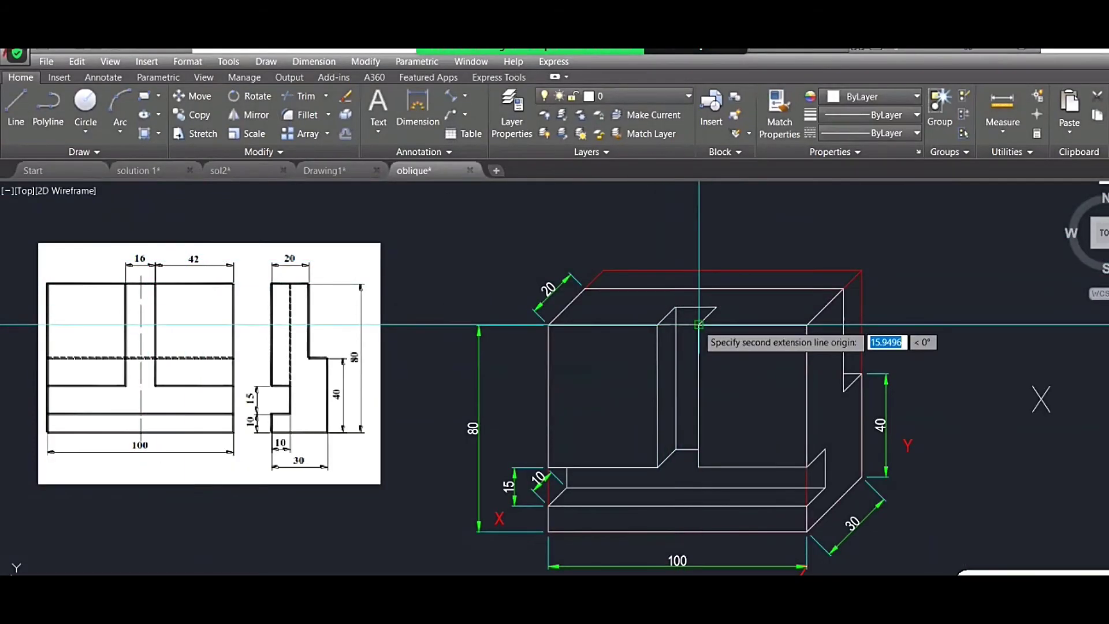
{"action": "left_click", "coordinate": [700, 325]}
{"action": "scroll", "coordinate": [699, 325], "scroll_direction": "down", "scroll_amount": 1}
{"action": "scroll", "coordinate": [700, 326], "scroll_direction": "up", "scroll_amount": 3}
{"action": "scroll", "coordinate": [716, 335], "scroll_direction": "down", "scroll_amount": 4}
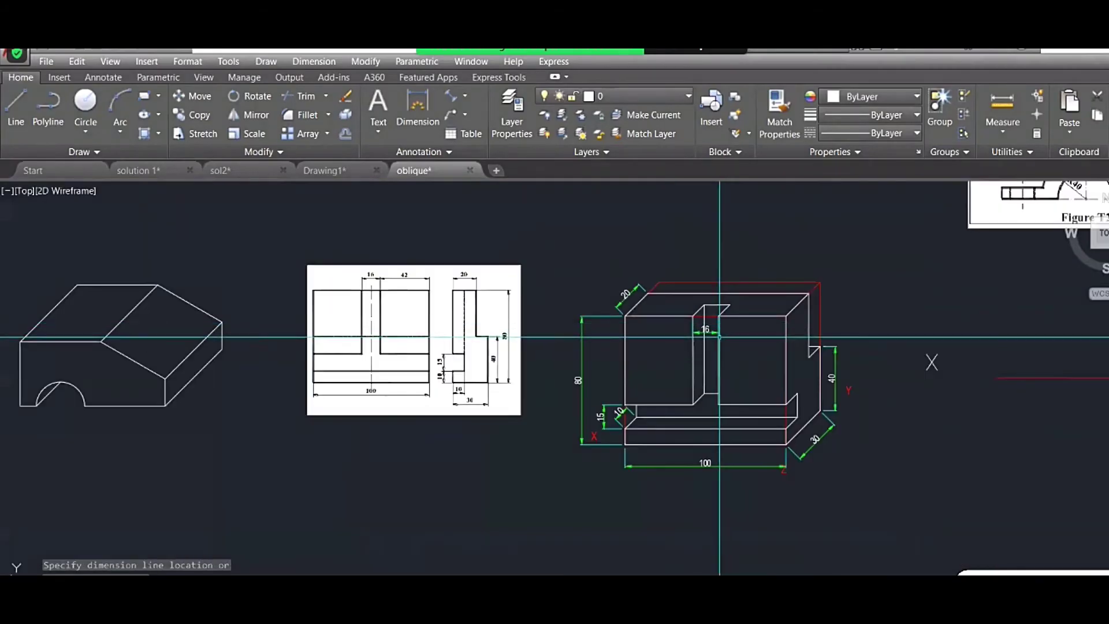
{"action": "scroll", "coordinate": [513, 369], "scroll_direction": "up", "scroll_amount": 2}
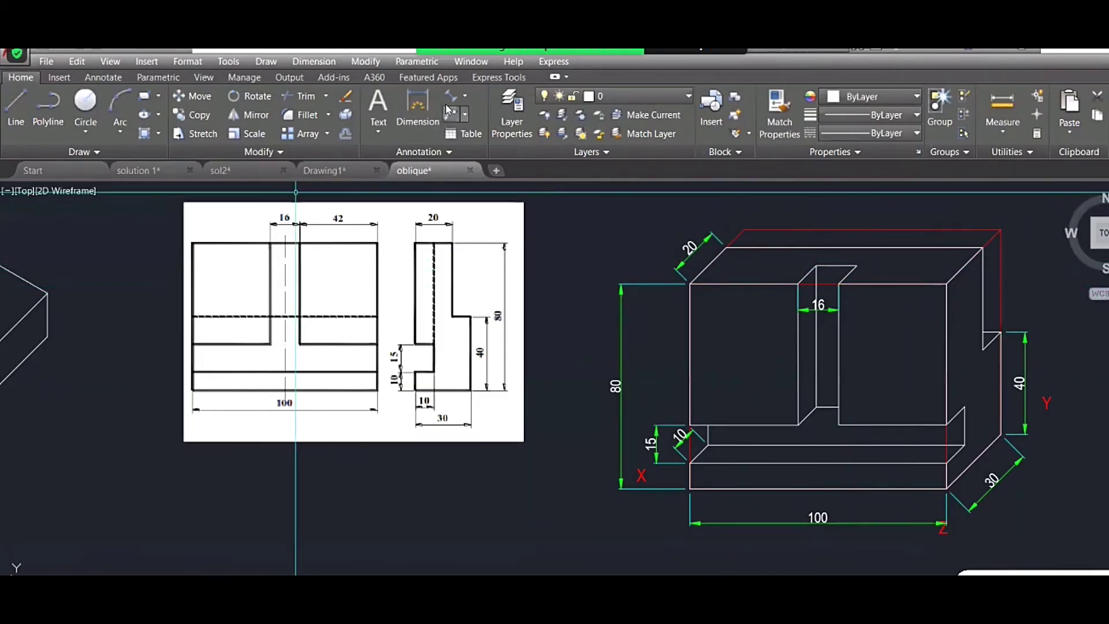
- Dimension the right front panel's width along its top edge, in line with the groove's width dimension
{"action": "left_click", "coordinate": [449, 100]}
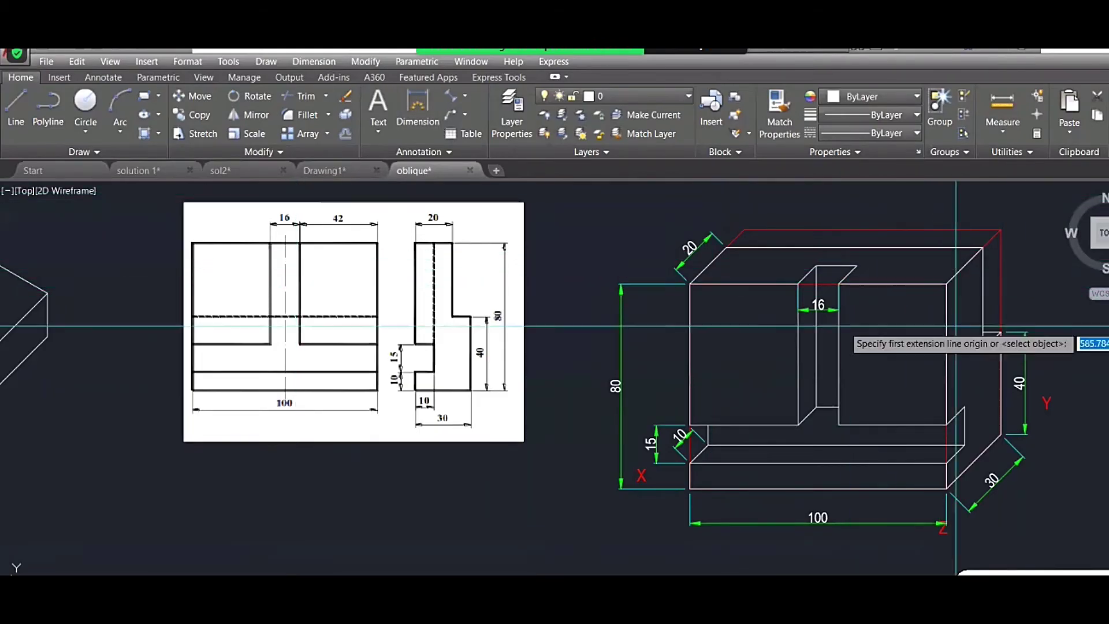
{"action": "left_click", "coordinate": [839, 283]}
{"action": "left_click", "coordinate": [946, 283]}
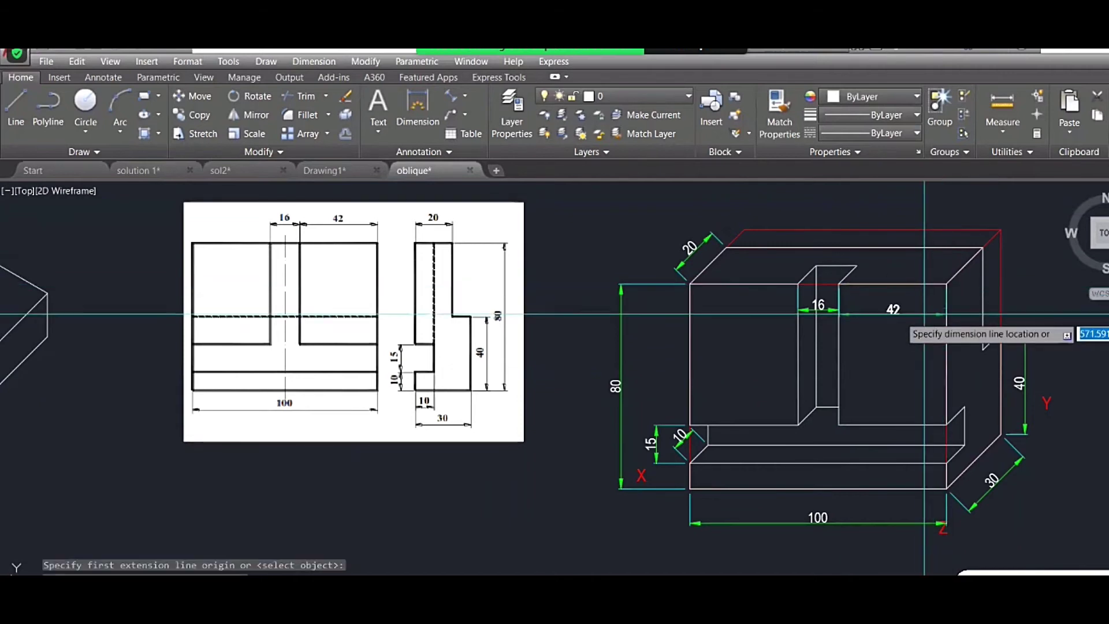
{"action": "left_click", "coordinate": [916, 310]}
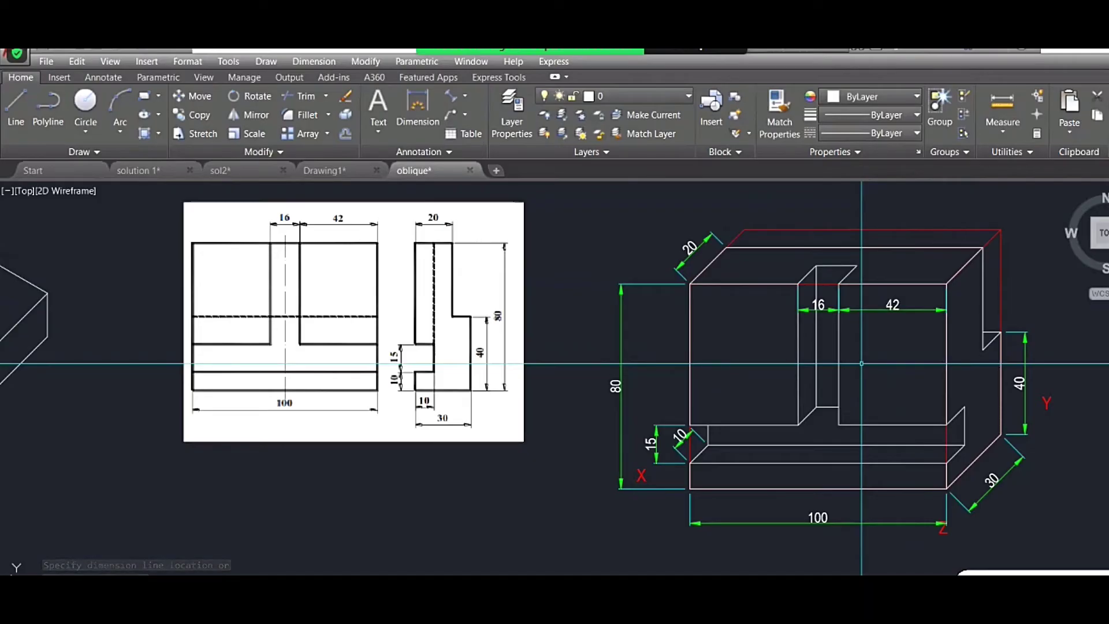
{"action": "middle_click_drag", "start_coordinate": [901, 547], "coordinate": [829, 519]}
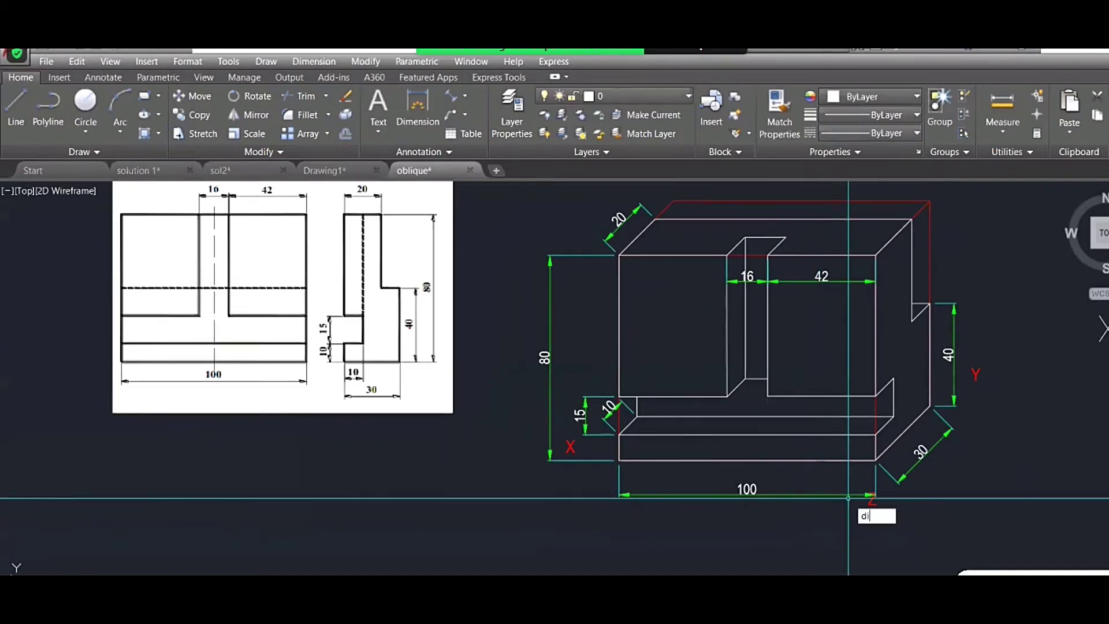
{"action": "type", "text": "me"}
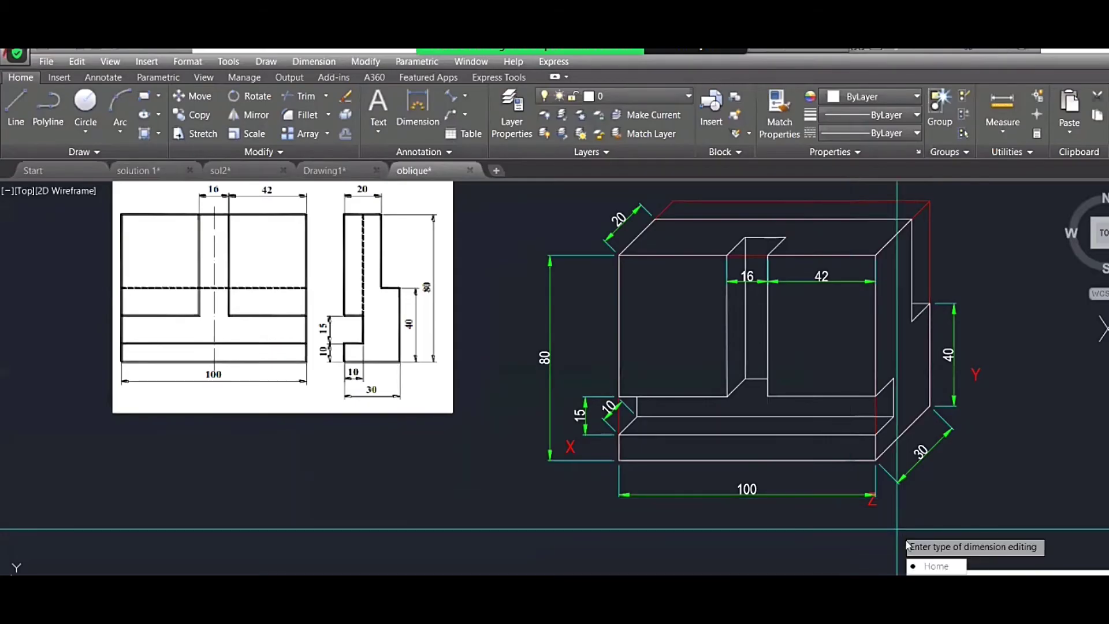
{"action": "key", "text": "Escape"}
- Oblique the overall width dimension below the block, picking the angle from two points along the bottom right receding edge
{"action": "left_click", "coordinate": [774, 504]}
{"action": "left_click", "coordinate": [727, 481]}
{"action": "type", "text": "DI"}
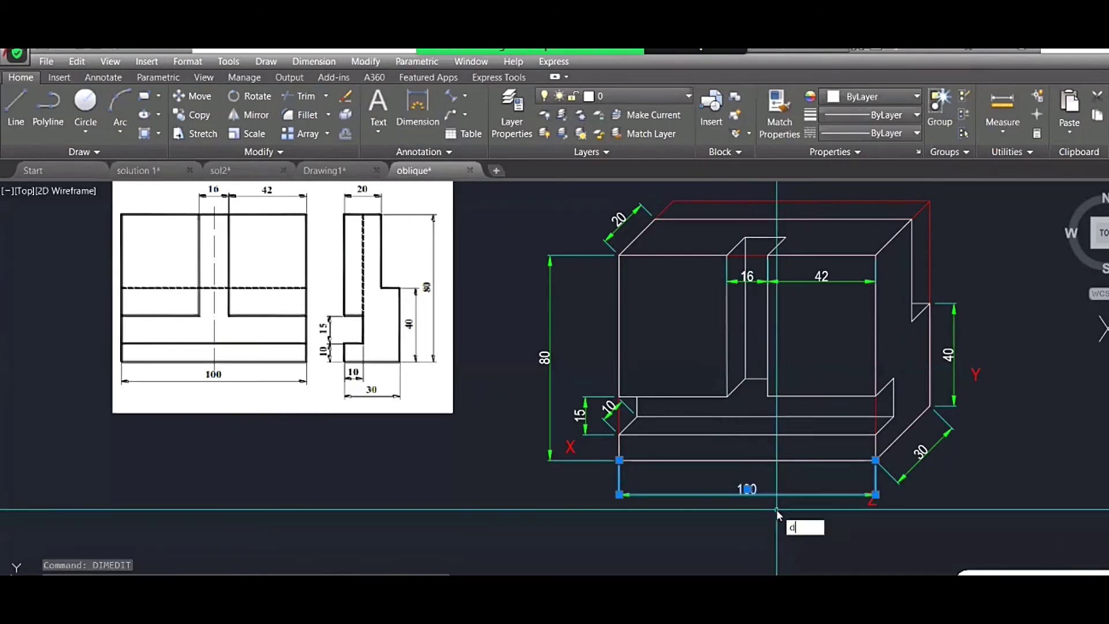
{"action": "type", "text": "M"}
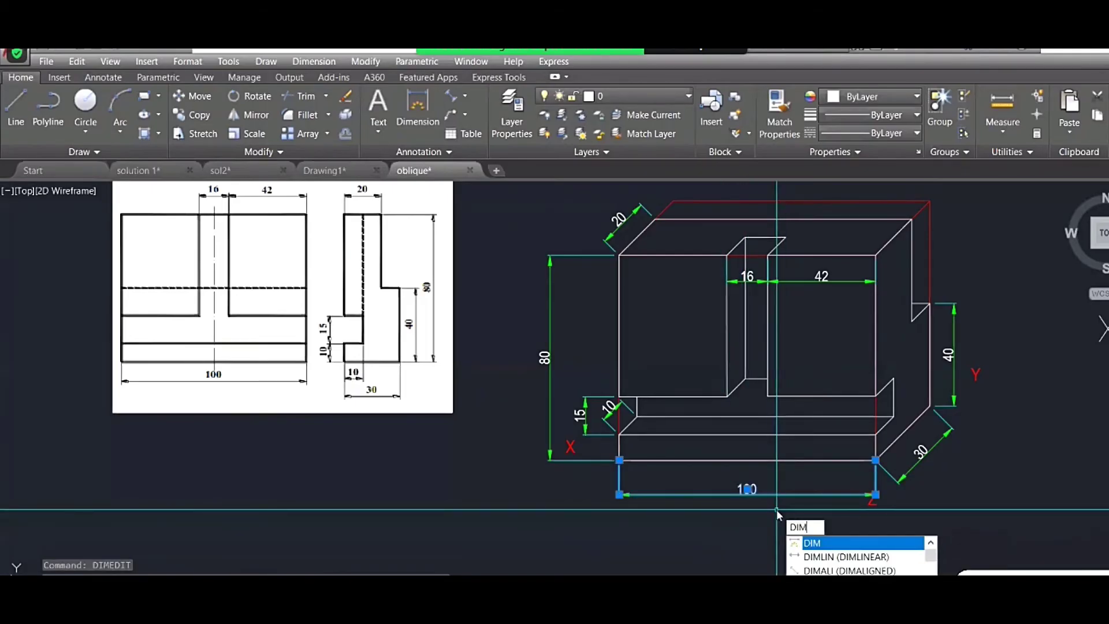
{"action": "key", "text": "BackSpace"}
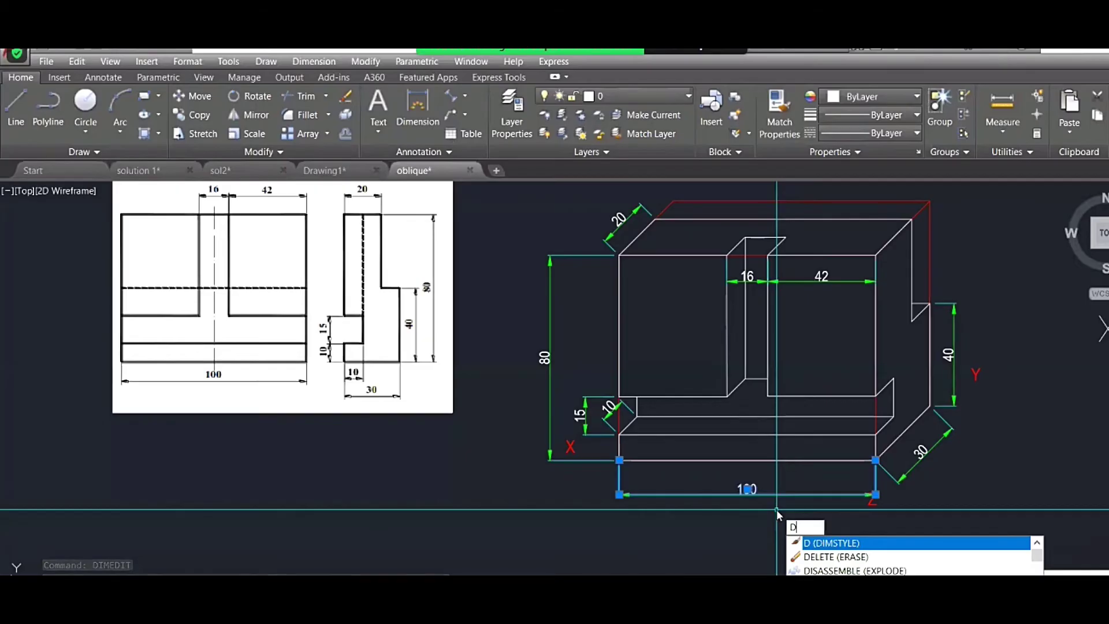
{"action": "type", "text": "IM"}
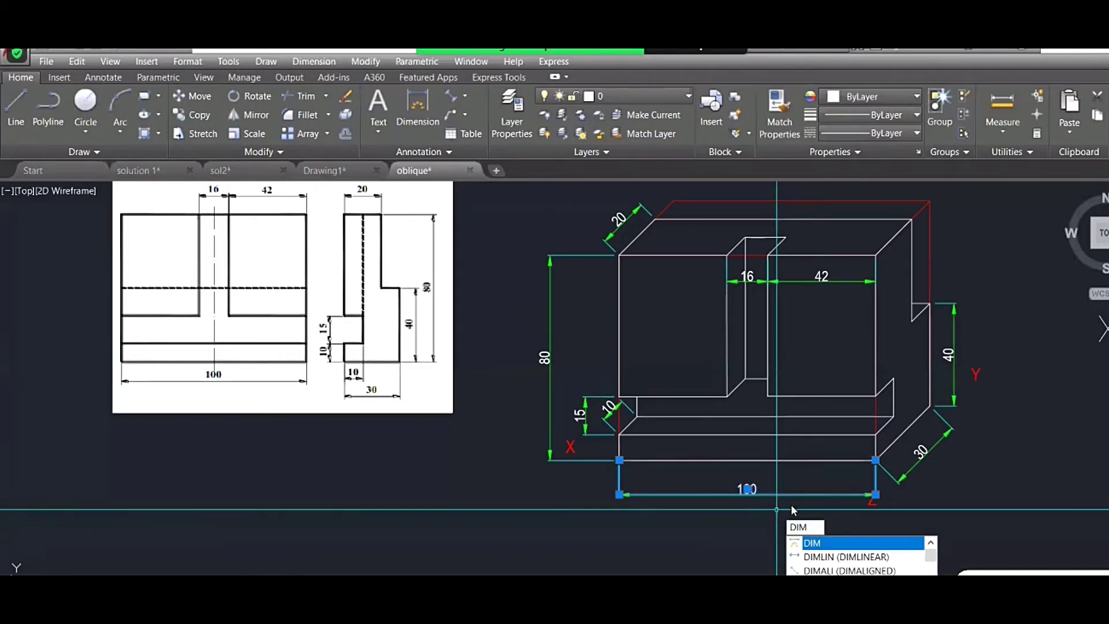
{"action": "type", "text": "EDIT"}
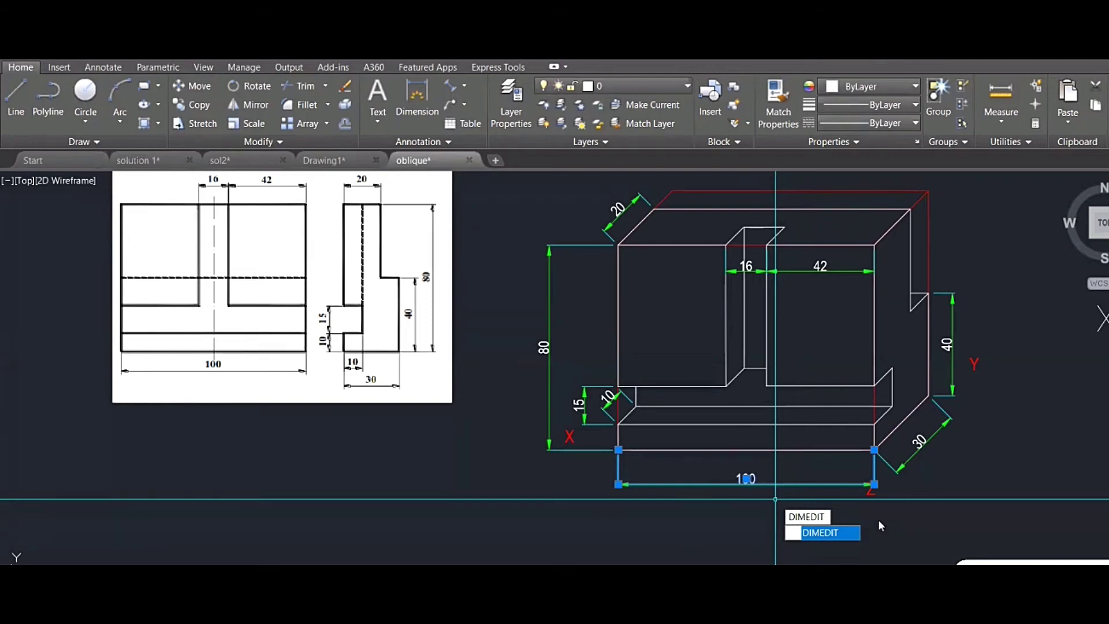
{"action": "key", "text": "Return"}
{"action": "left_click", "coordinate": [881, 569]}
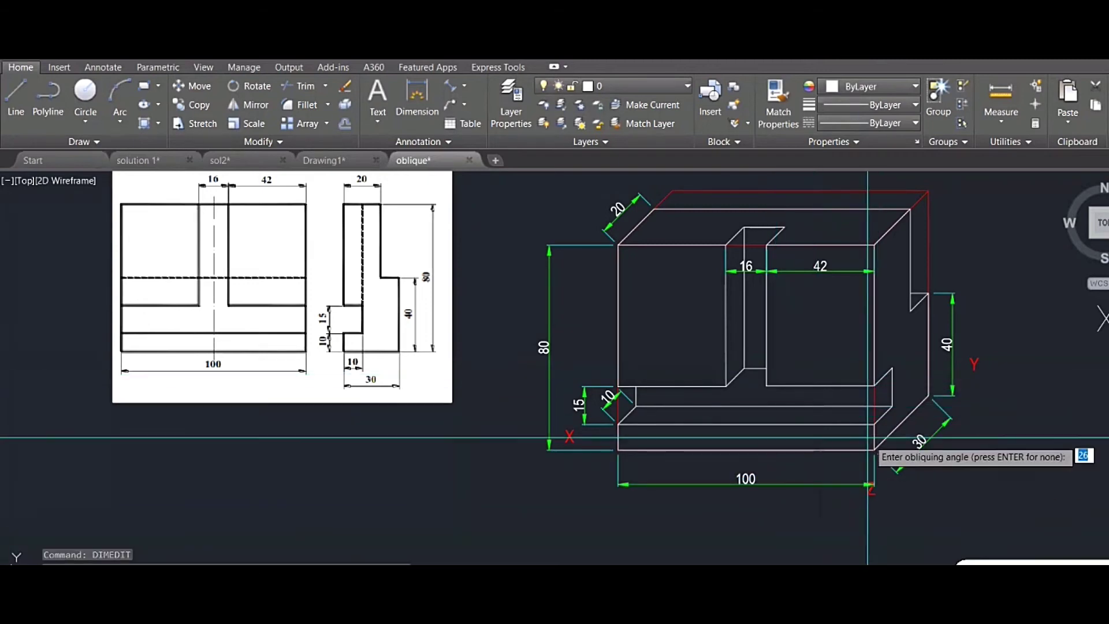
{"action": "left_click", "coordinate": [874, 450]}
{"action": "left_click", "coordinate": [901, 415]}
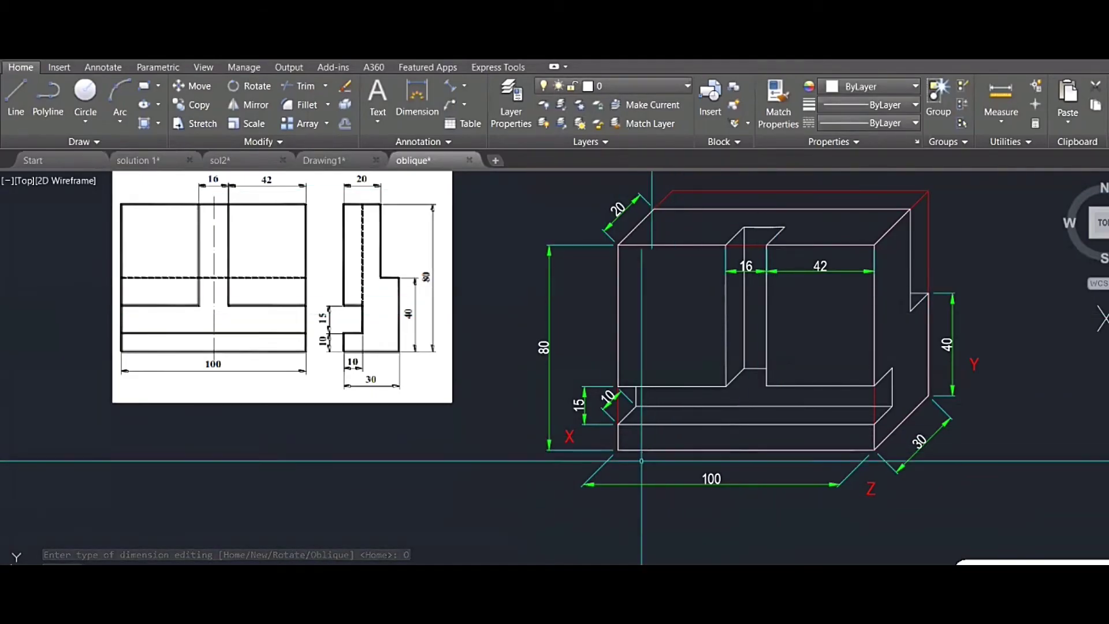
- Move the overall width dimension line slightly closer to the block's bottom front edge
{"action": "left_click", "coordinate": [700, 479]}
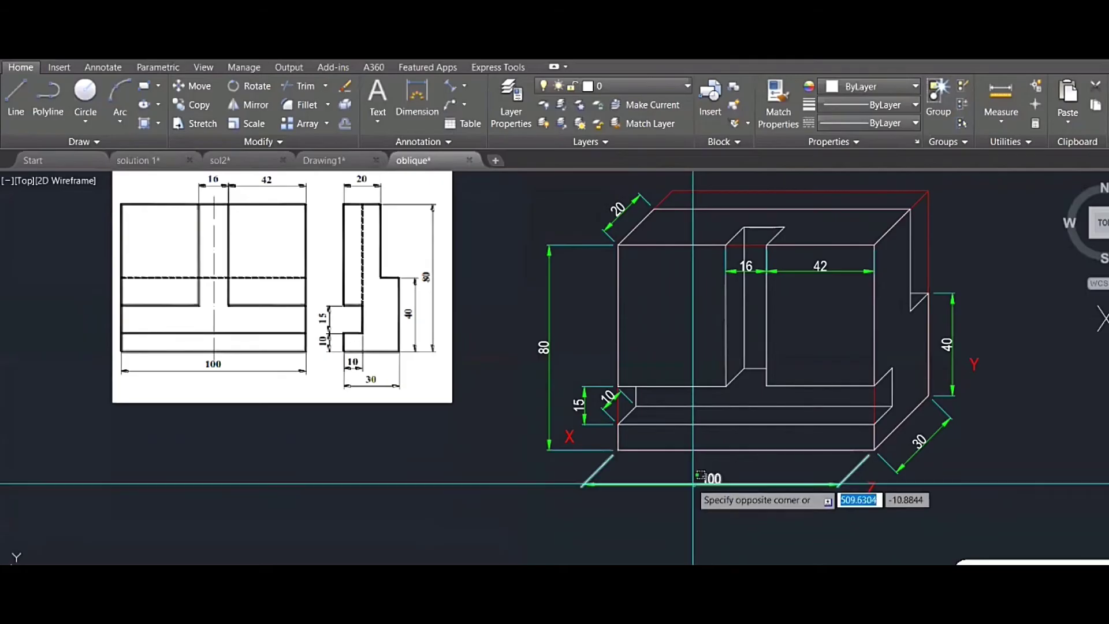
{"action": "left_click", "coordinate": [692, 486]}
{"action": "key", "text": "Escape"}
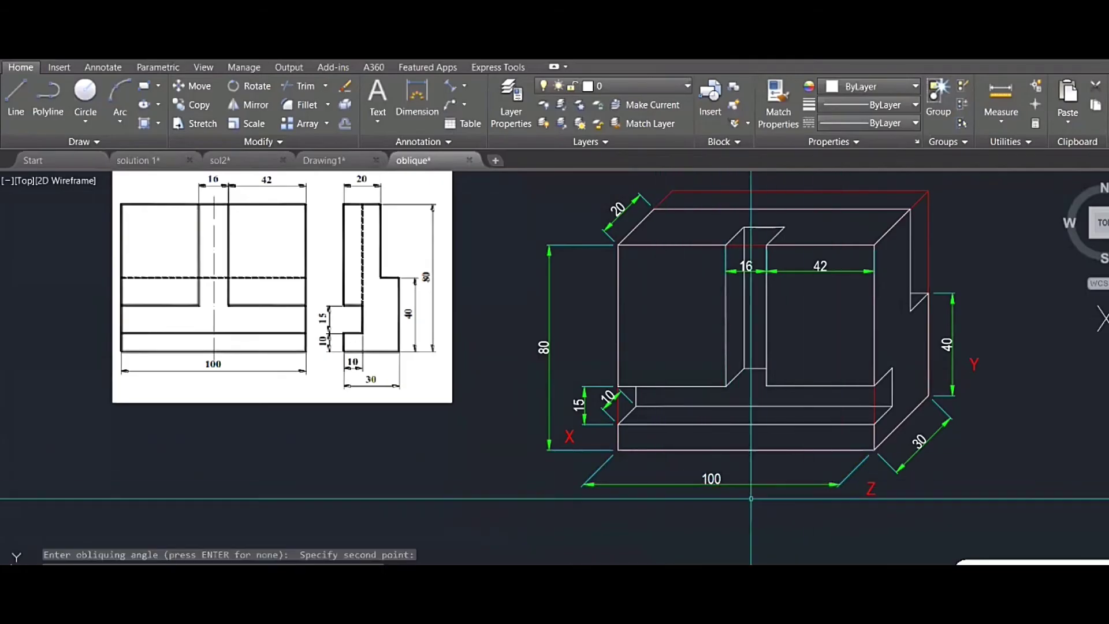
{"action": "left_click", "coordinate": [726, 492]}
{"action": "left_click", "coordinate": [712, 459]}
{"action": "scroll", "coordinate": [722, 493], "scroll_direction": "up", "scroll_amount": 2}
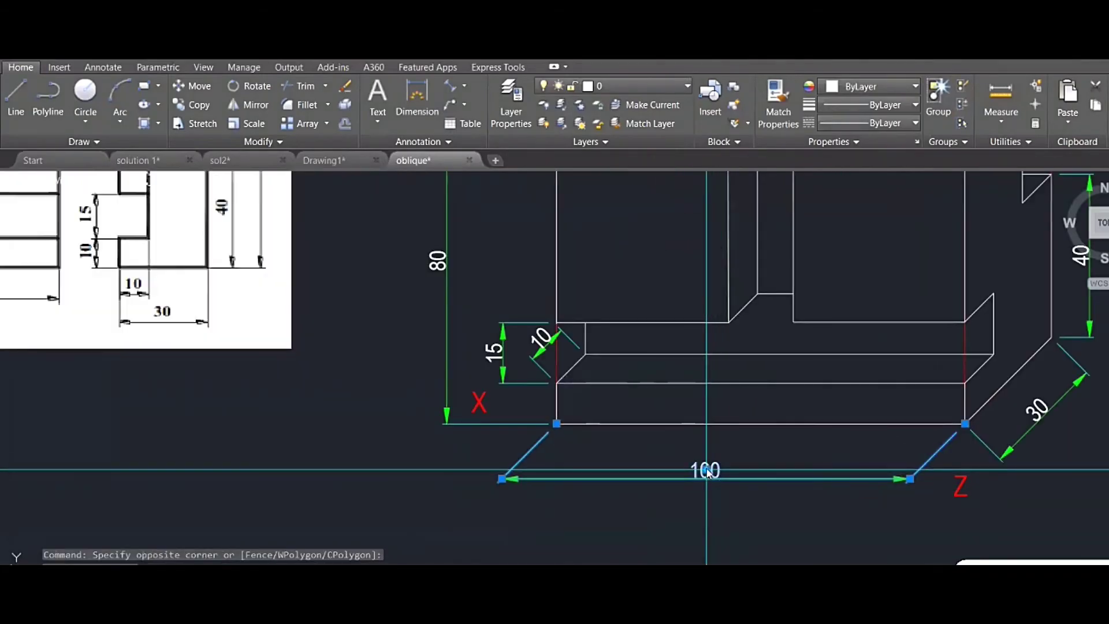
{"action": "left_click", "coordinate": [706, 470]}
{"action": "scroll", "coordinate": [718, 457], "scroll_direction": "up", "scroll_amount": 4}
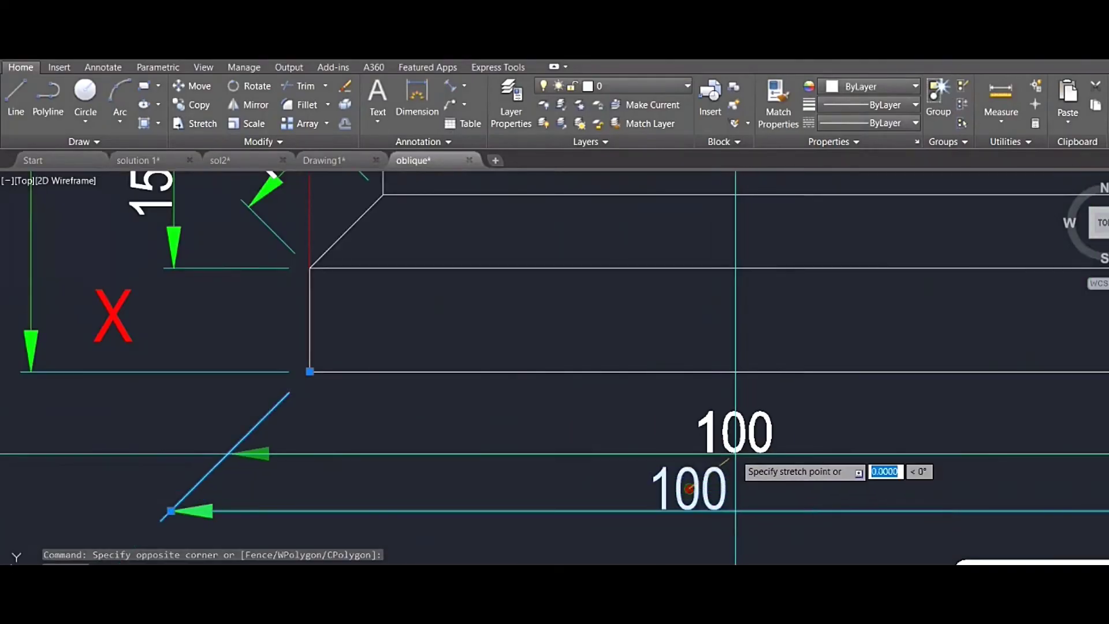
{"action": "left_click", "coordinate": [734, 457]}
{"action": "scroll", "coordinate": [714, 497], "scroll_direction": "down", "scroll_amount": 6}
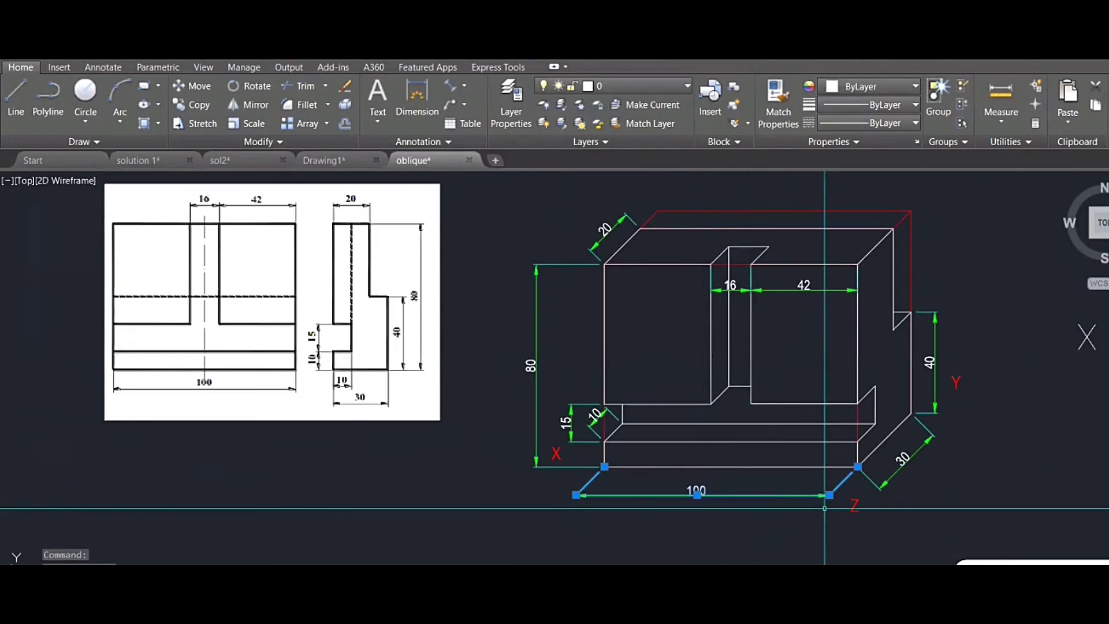
{"action": "key", "text": "Escape"}
{"action": "scroll", "coordinate": [899, 471], "scroll_direction": "up", "scroll_amount": 4}
{"action": "left_click", "coordinate": [868, 497]}
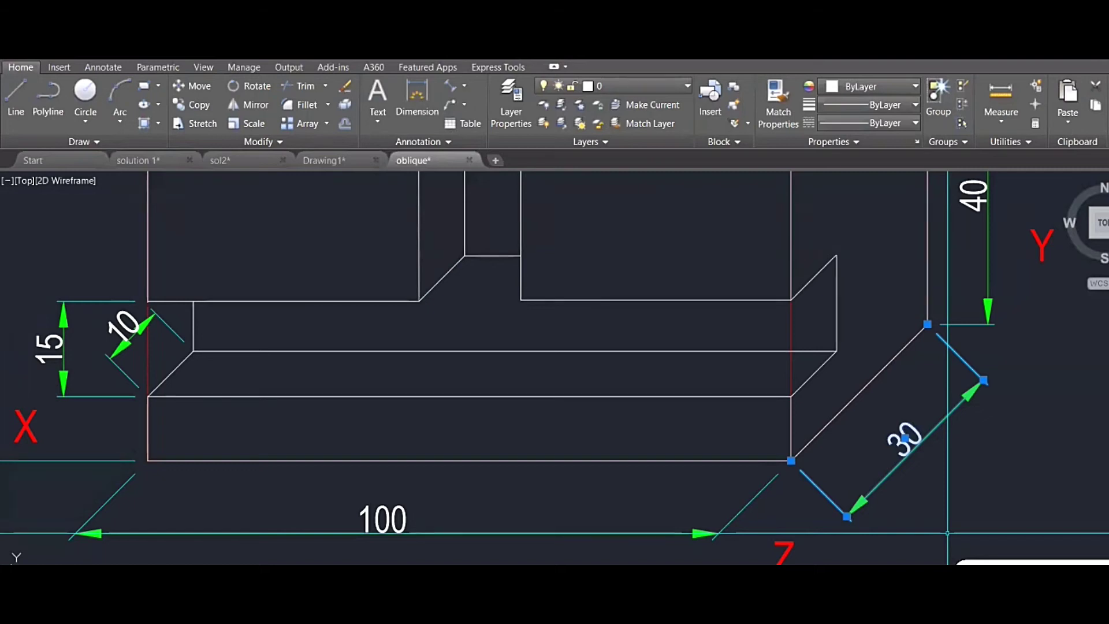
{"action": "type", "text": "ay"}
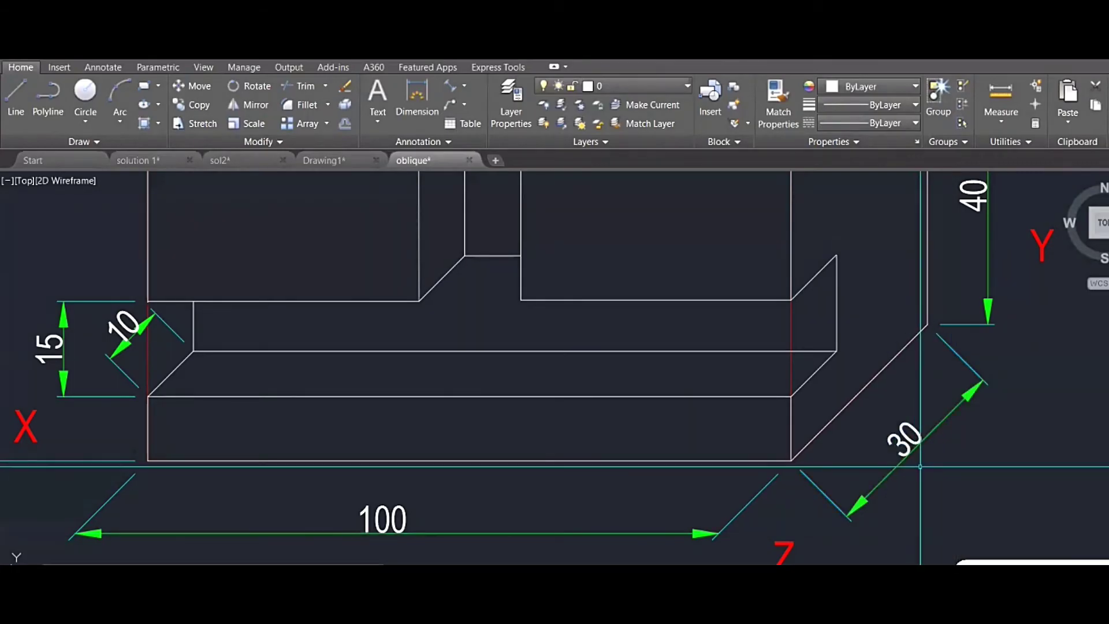
{"action": "left_click", "coordinate": [885, 424]}
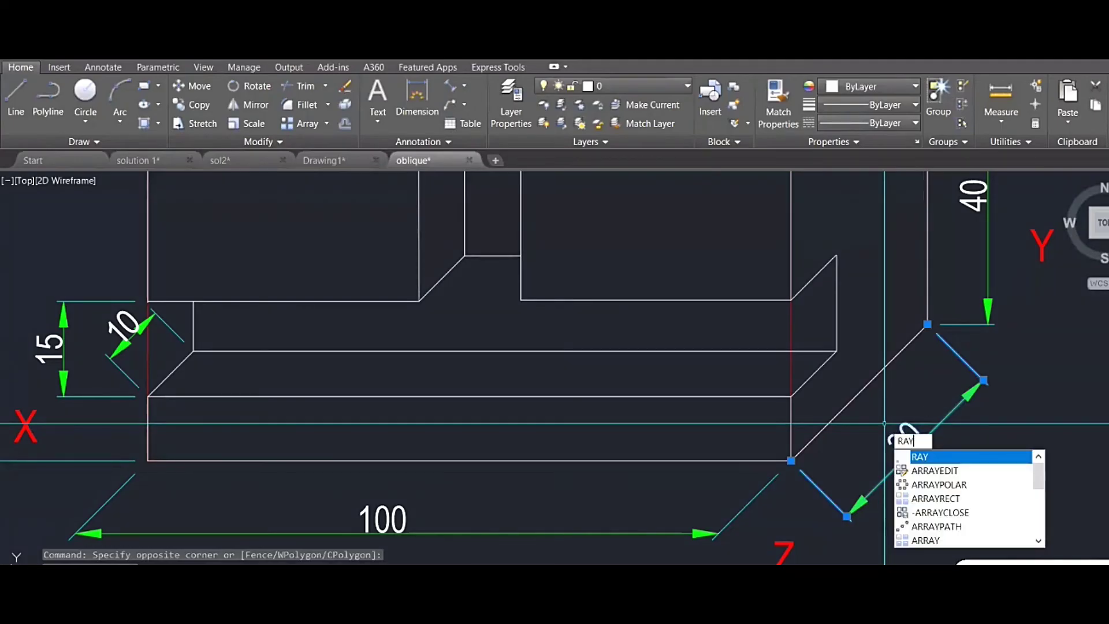
{"action": "key", "text": "Escape"}
{"action": "left_click", "coordinate": [963, 342]}
{"action": "left_click", "coordinate": [889, 405]}
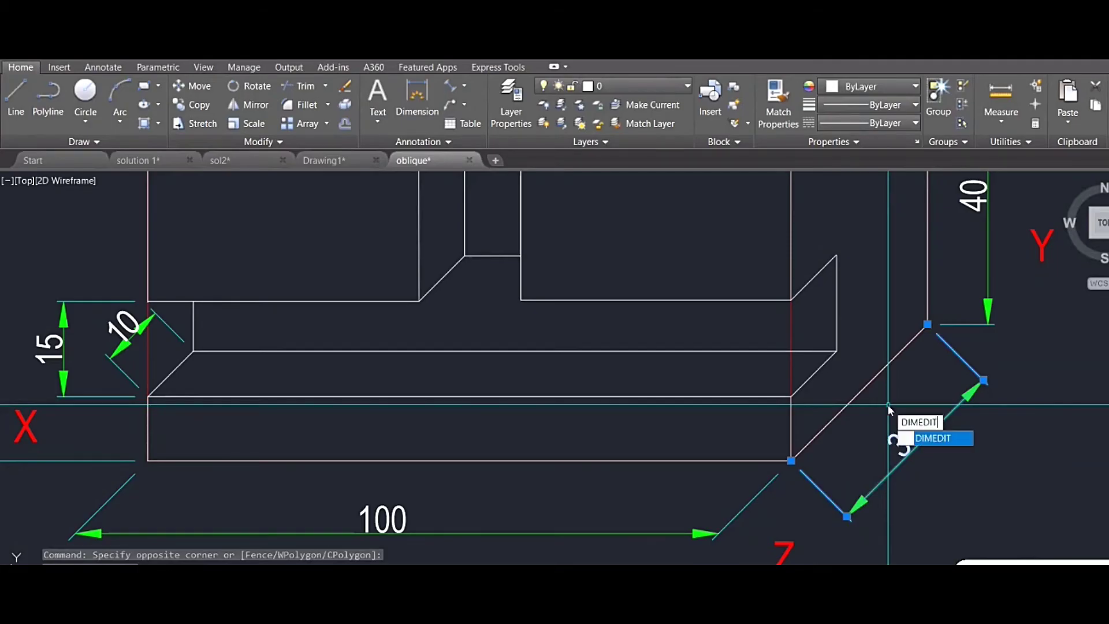
{"action": "key", "text": "Return"}
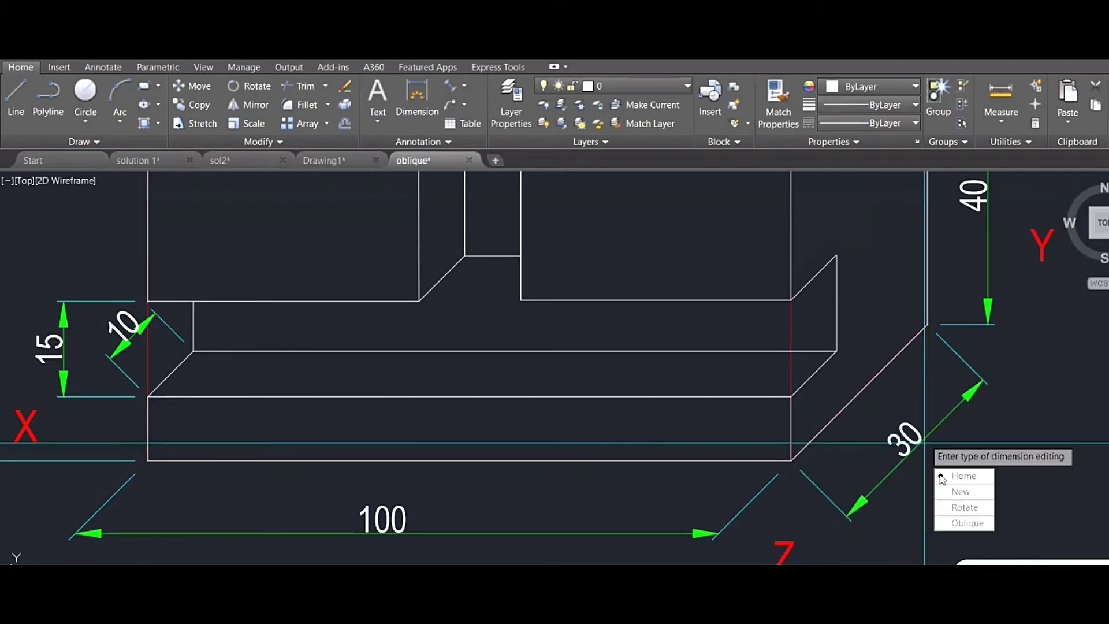
{"action": "type", "text": "h"}
{"action": "key", "text": "Return"}
- Oblique the block's overall depth dimension, picking a horizontal angle outward from the bottom front right corner
{"action": "left_click", "coordinate": [924, 445]}
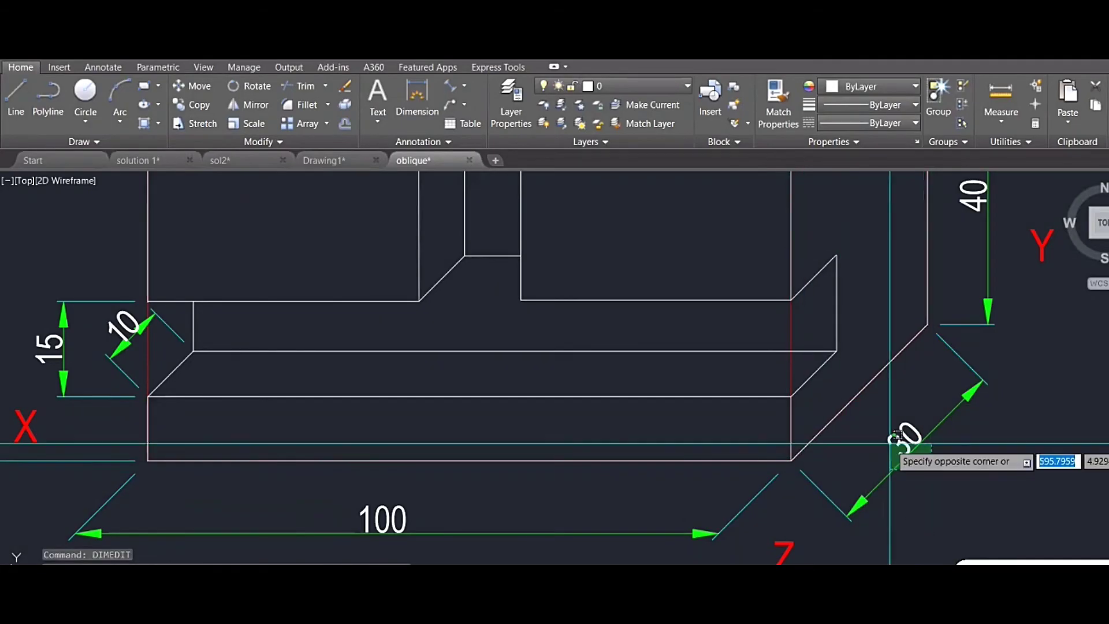
{"action": "left_click", "coordinate": [890, 444]}
{"action": "key", "text": "Return"}
{"action": "key", "text": "Return"}
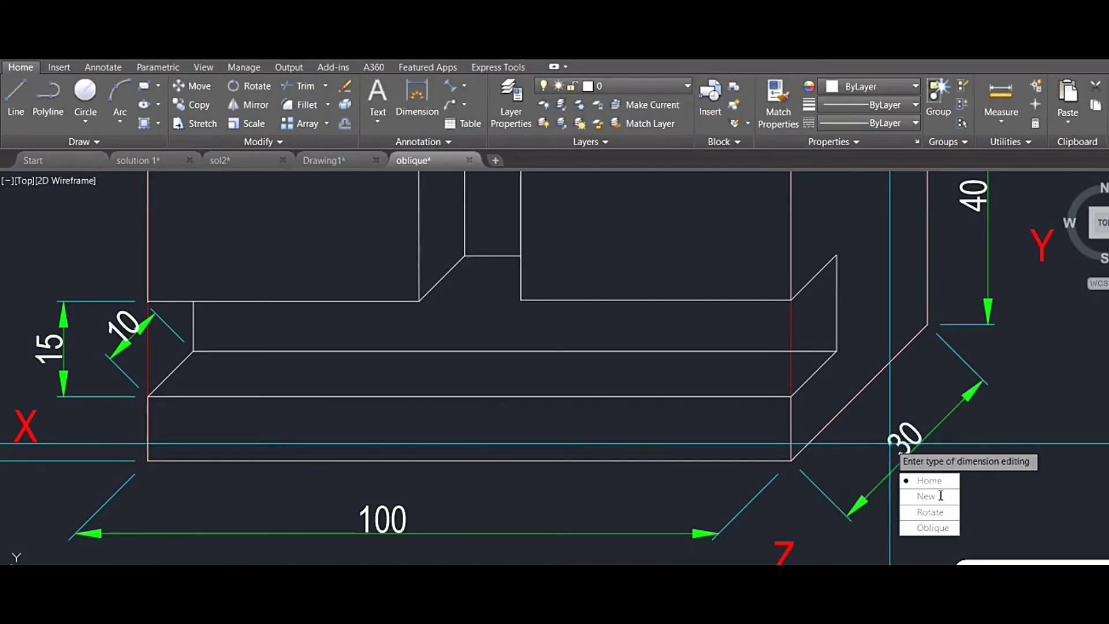
{"action": "left_click", "coordinate": [925, 528]}
{"action": "left_click", "coordinate": [792, 460]}
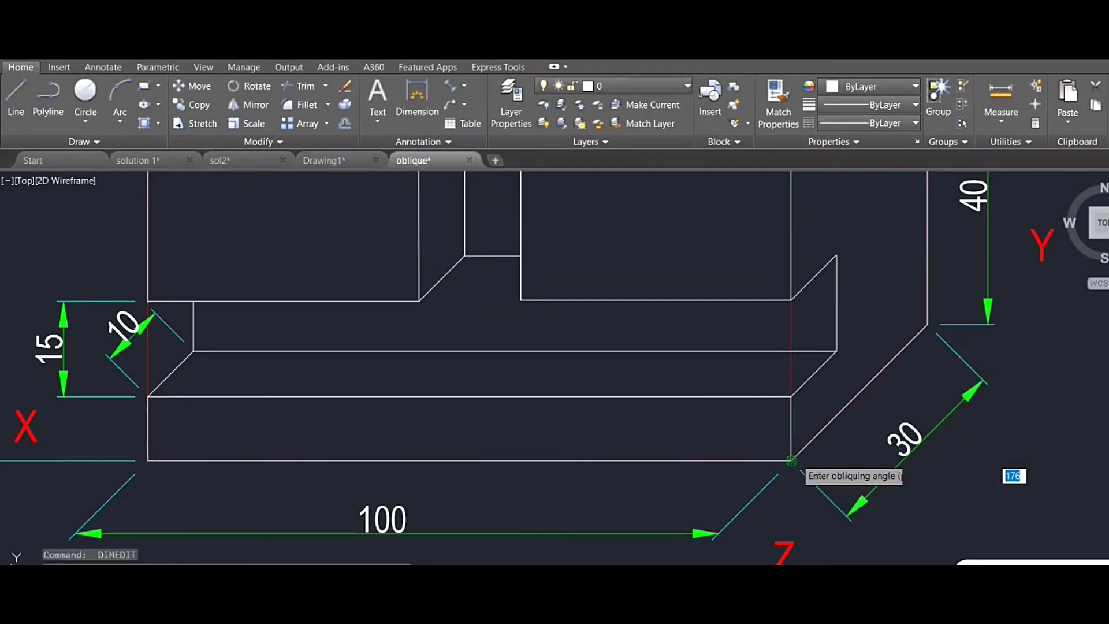
{"action": "left_click", "coordinate": [792, 460]}
{"action": "left_click", "coordinate": [1047, 459]}
{"action": "scroll", "coordinate": [1047, 458], "scroll_direction": "down", "scroll_amount": 2}
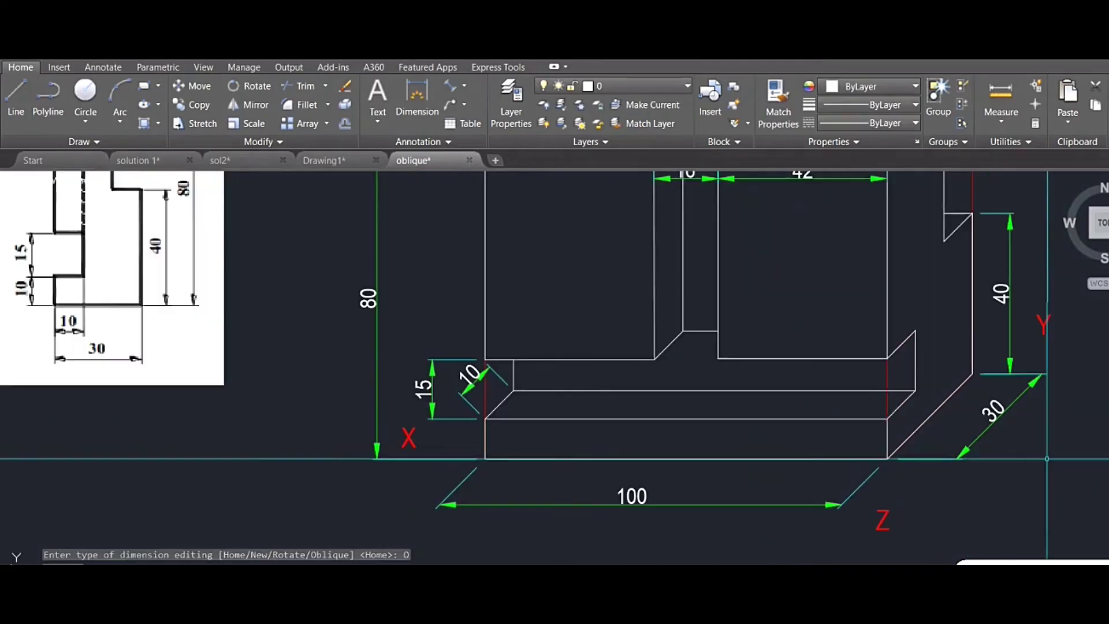
- Delete the slot's depth dimension at the block's left end
{"action": "middle_click_drag", "start_coordinate": [1047, 459], "coordinate": [994, 504]}
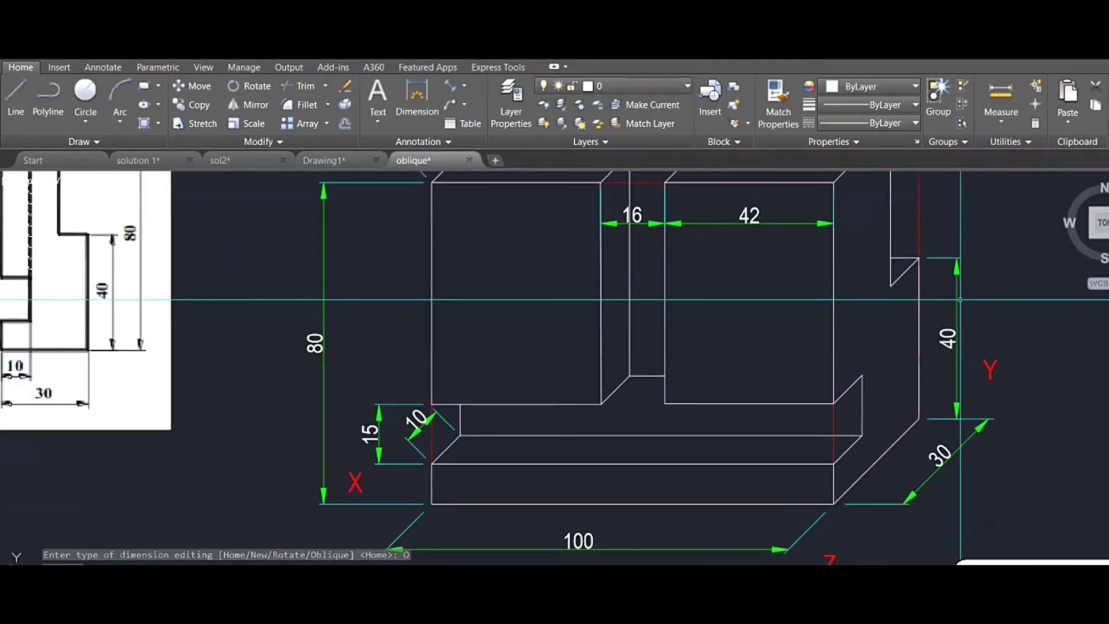
{"action": "middle_click_drag", "start_coordinate": [968, 307], "coordinate": [970, 367]}
{"action": "scroll", "coordinate": [930, 392], "scroll_direction": "down", "scroll_amount": 2}
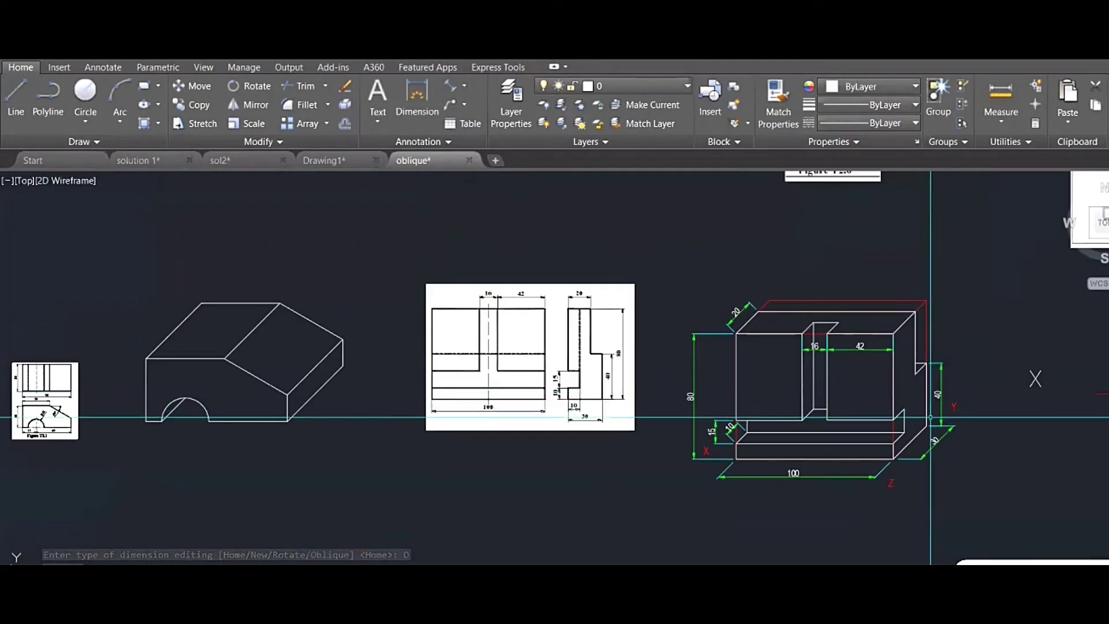
{"action": "scroll", "coordinate": [930, 417], "scroll_direction": "up", "scroll_amount": 2}
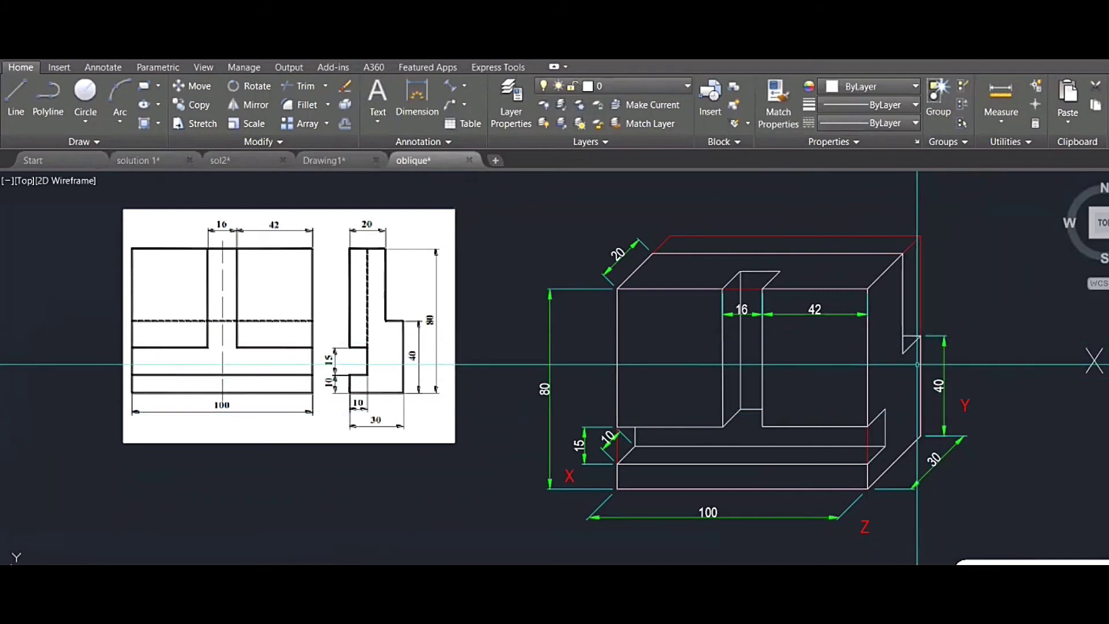
{"action": "left_click", "coordinate": [920, 373]}
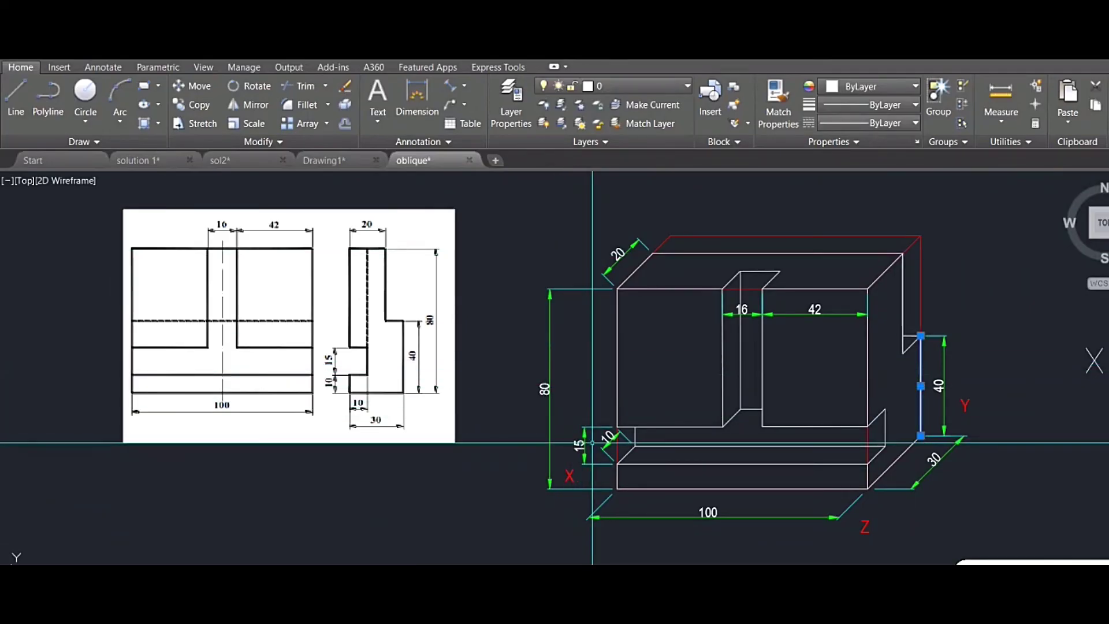
{"action": "scroll", "coordinate": [593, 448], "scroll_direction": "up", "scroll_amount": 5}
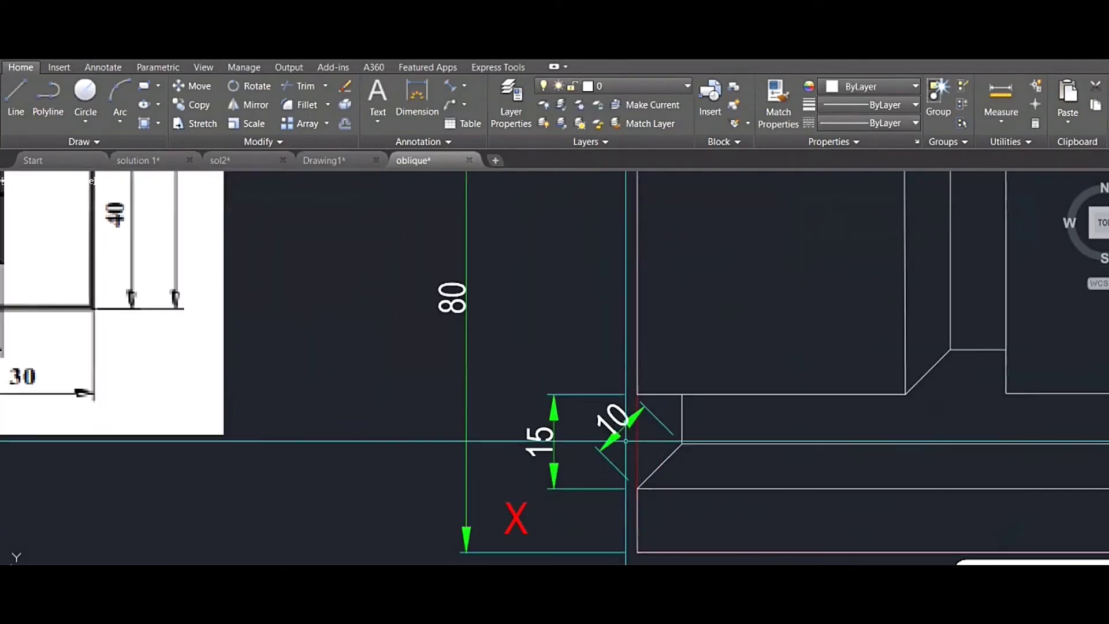
{"action": "scroll", "coordinate": [609, 433], "scroll_direction": "down", "scroll_amount": 5}
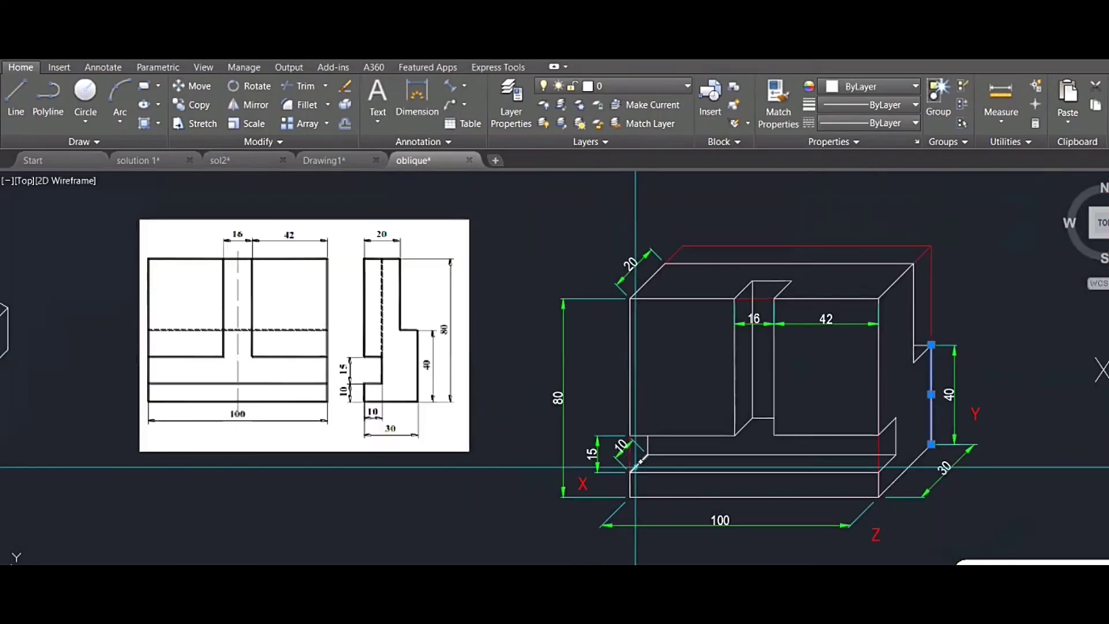
{"action": "scroll", "coordinate": [601, 457], "scroll_direction": "up", "scroll_amount": 4}
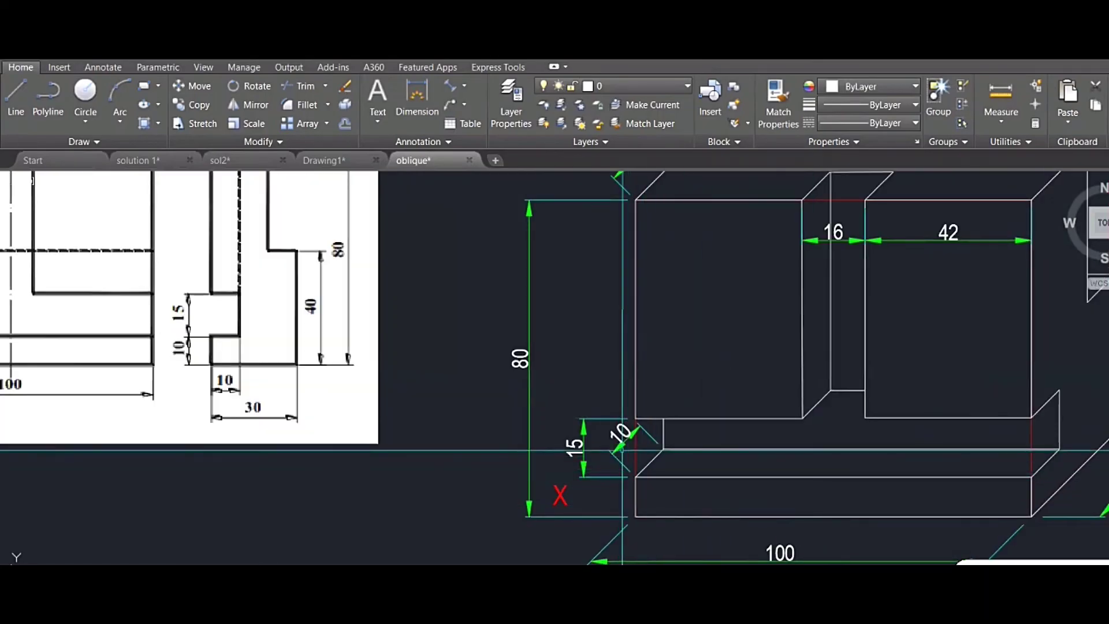
{"action": "left_click", "coordinate": [622, 439]}
{"action": "key", "text": "Delete"}
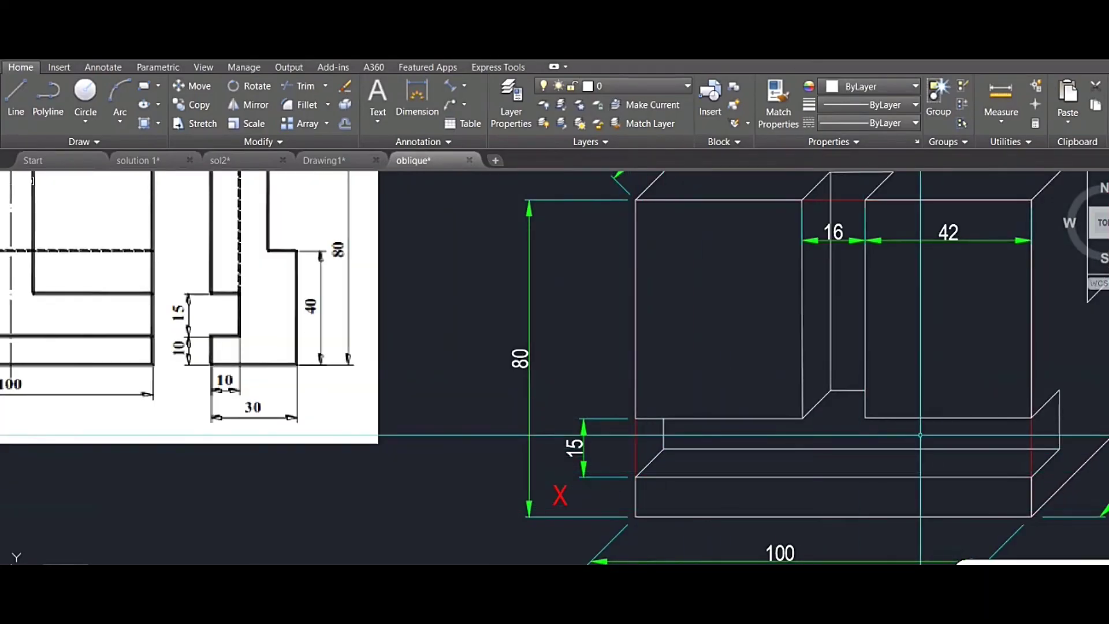
- Add an aligned dimension to the slot's lower receding edge at the block's right end, placing it outside that edge
{"action": "left_click", "coordinate": [450, 86]}
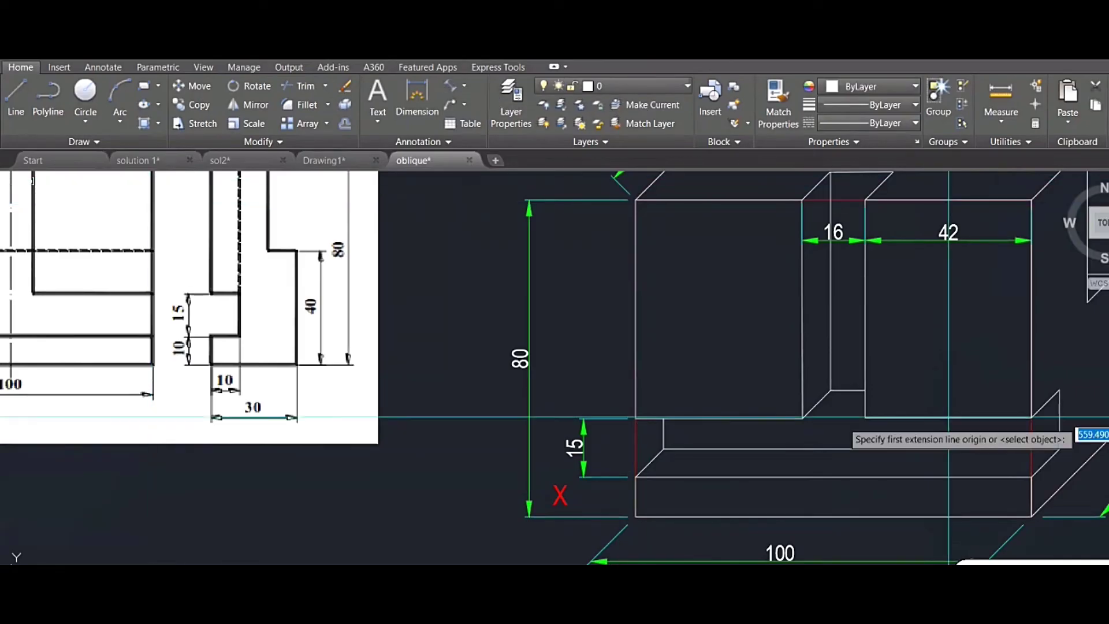
{"action": "key", "text": "Return"}
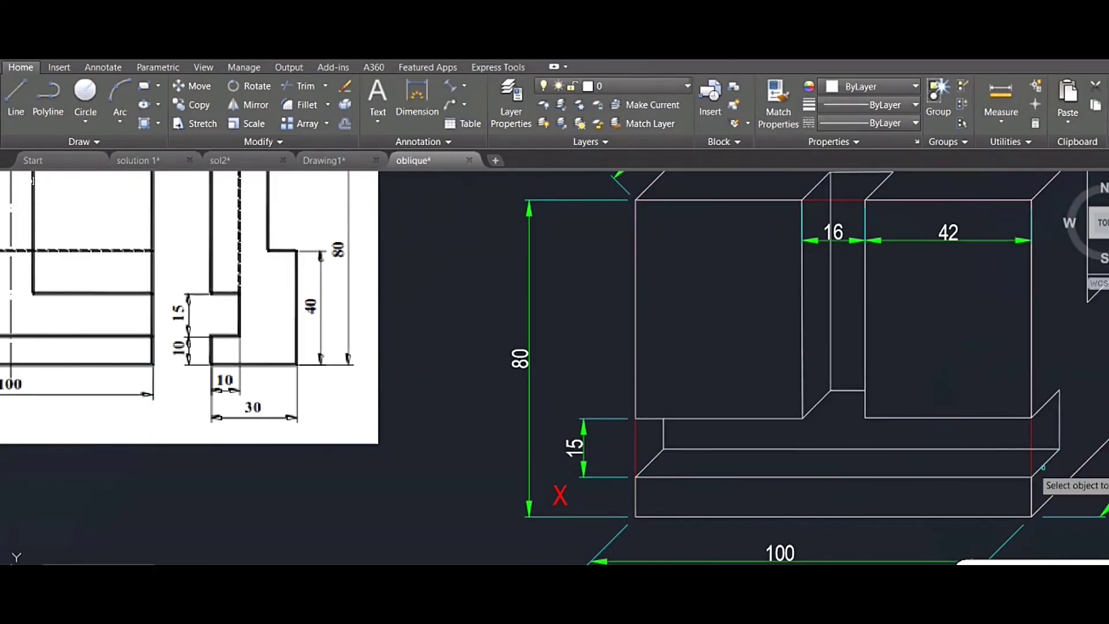
{"action": "left_click", "coordinate": [1043, 466]}
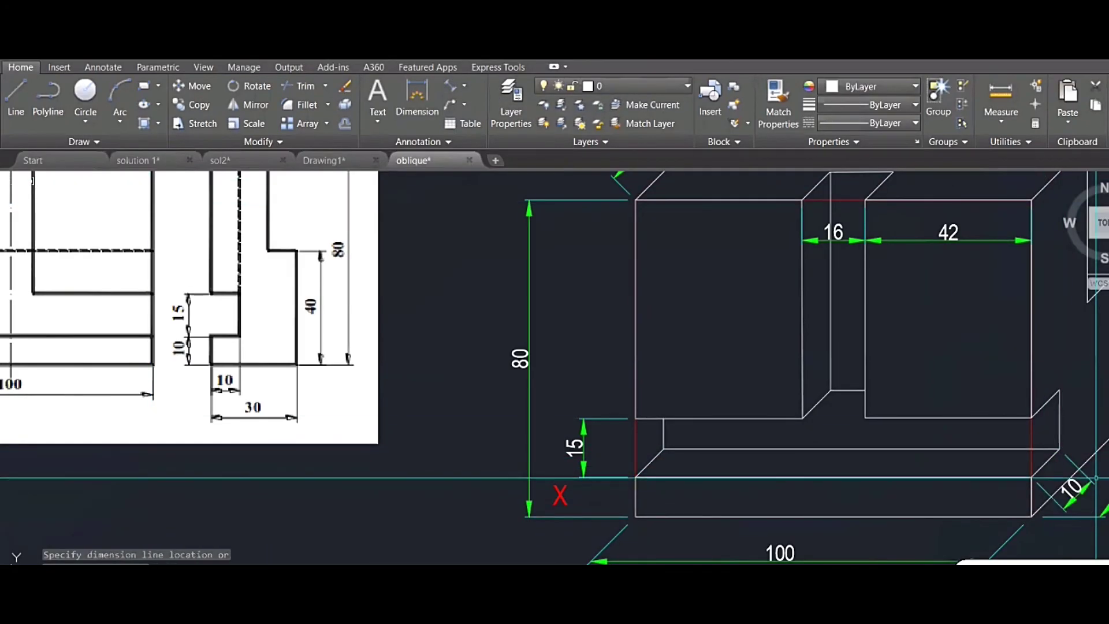
{"action": "scroll", "coordinate": [1096, 487], "scroll_direction": "up", "scroll_amount": 2}
{"action": "left_click", "coordinate": [1085, 490]}
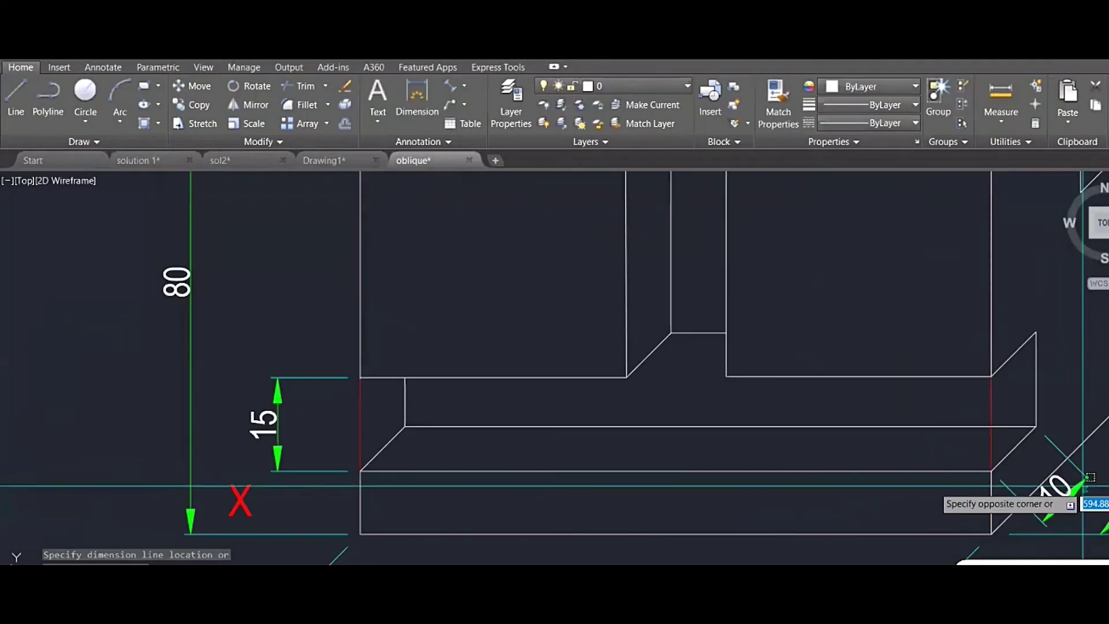
{"action": "left_click", "coordinate": [1082, 488]}
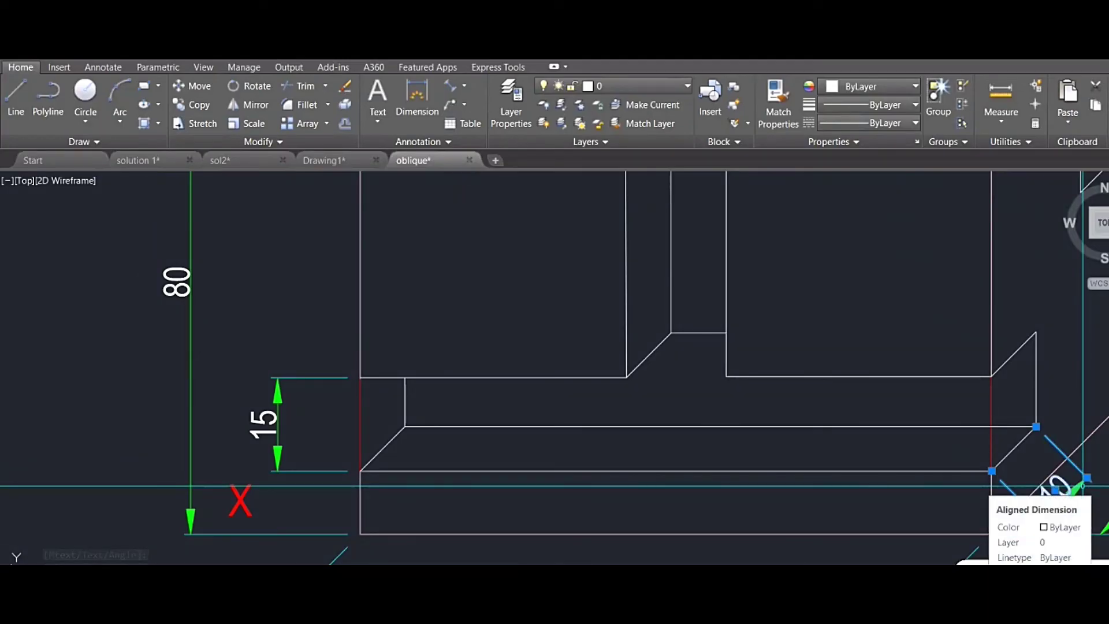
{"action": "key", "text": "Return"}
{"action": "key", "text": "Escape"}
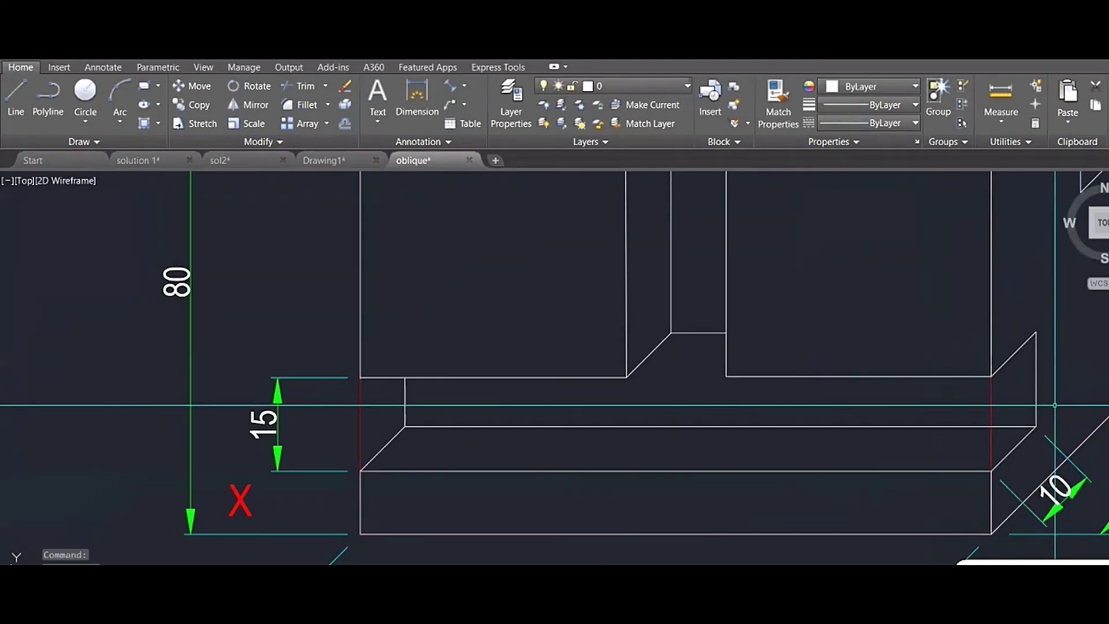
- Oblique the slot's depth dimension at the block's right end, picking a horizontal angle level with the slot's lower front edge
{"action": "left_click", "coordinate": [1052, 442]}
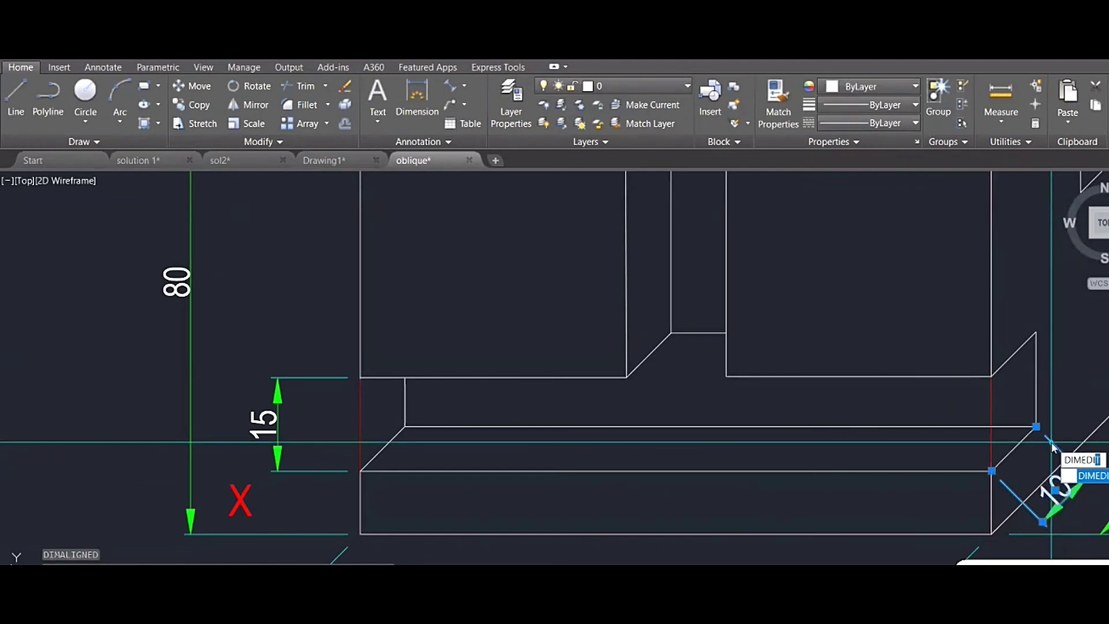
{"action": "key", "text": "Return"}
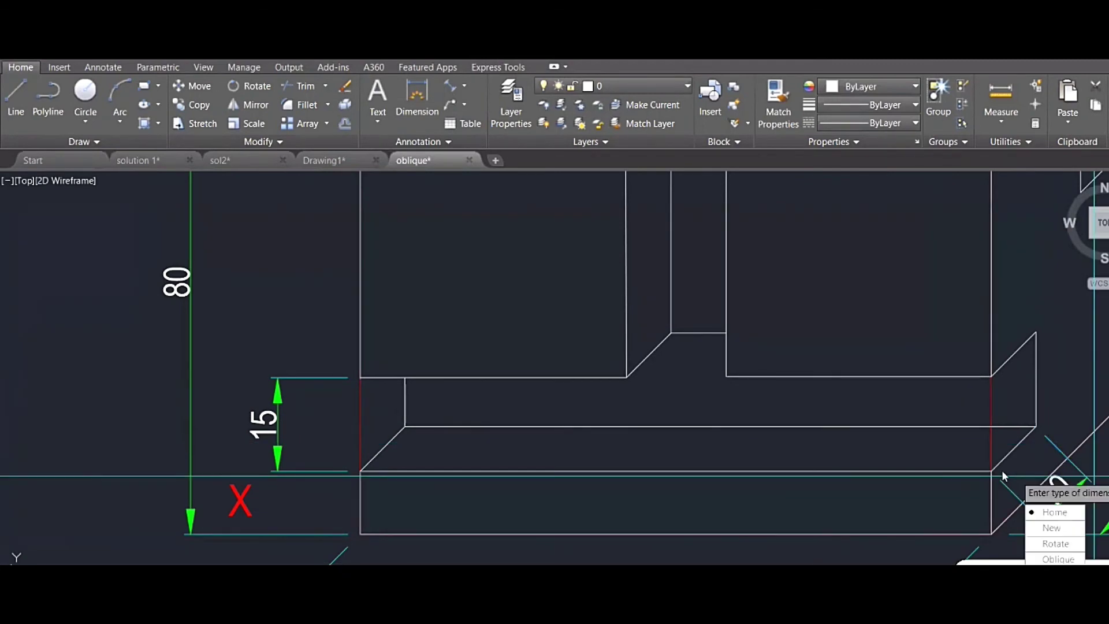
{"action": "type", "text": "o"}
{"action": "key", "text": "Return"}
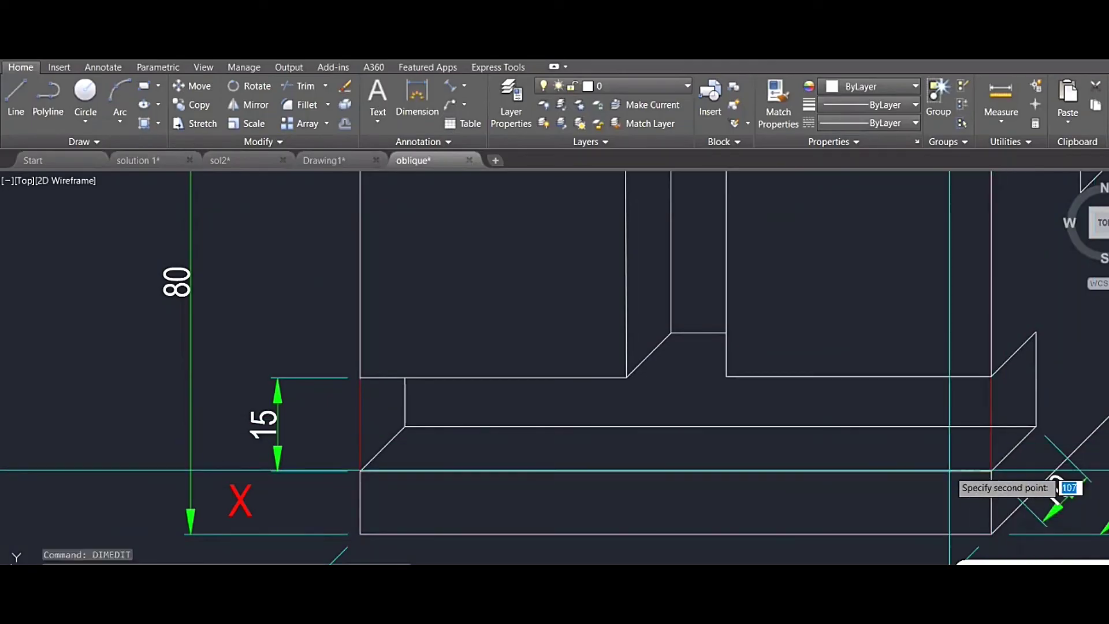
- Oblique the depth dimension beside the top face's left receding edge so its extension lines run horizontally
{"action": "scroll", "coordinate": [989, 531], "scroll_direction": "down", "scroll_amount": 4}
{"action": "mouse_move", "coordinate": [989, 531]}
{"action": "middle_mouse_down"}
{"action": "mouse_move", "coordinate": [965, 504]}
{"action": "mouse_move", "coordinate": [852, 477]}
{"action": "middle_mouse_up"}
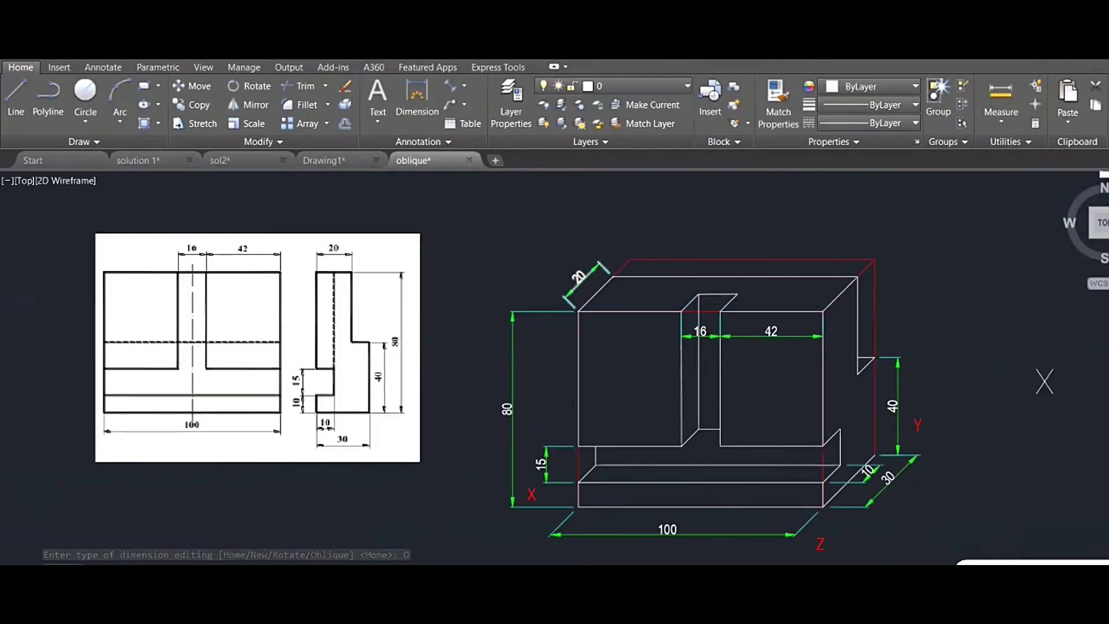
{"action": "scroll", "coordinate": [580, 306], "scroll_direction": "up", "scroll_amount": 2}
{"action": "left_click", "coordinate": [572, 278]}
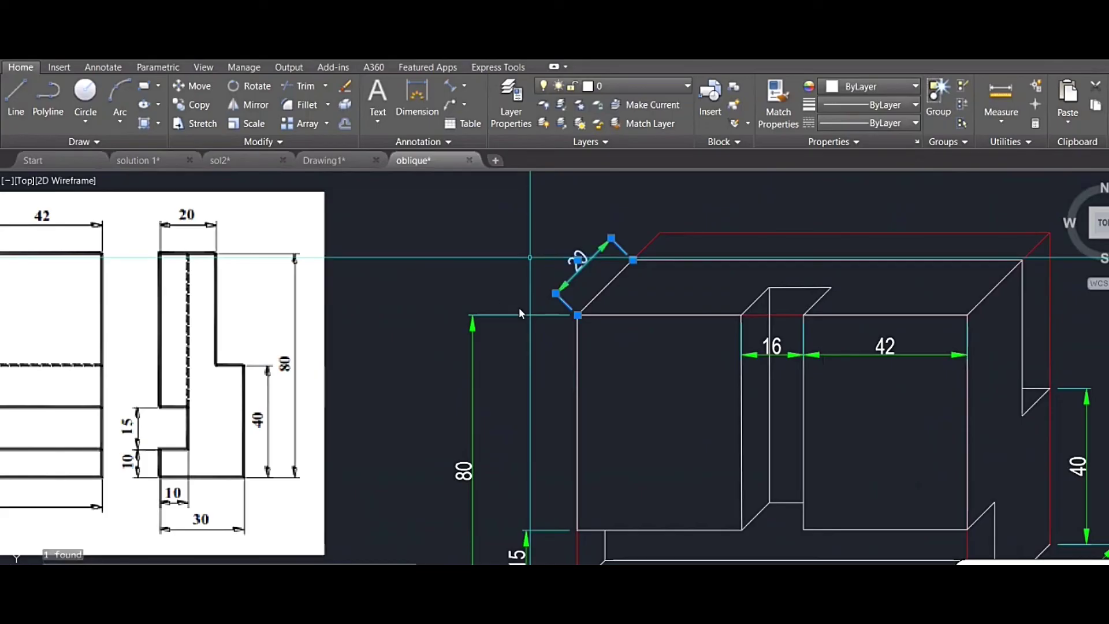
{"action": "key", "text": "Return"}
{"action": "left_click", "coordinate": [566, 341]}
{"action": "type", "text": "0"}
{"action": "key", "text": "Return"}
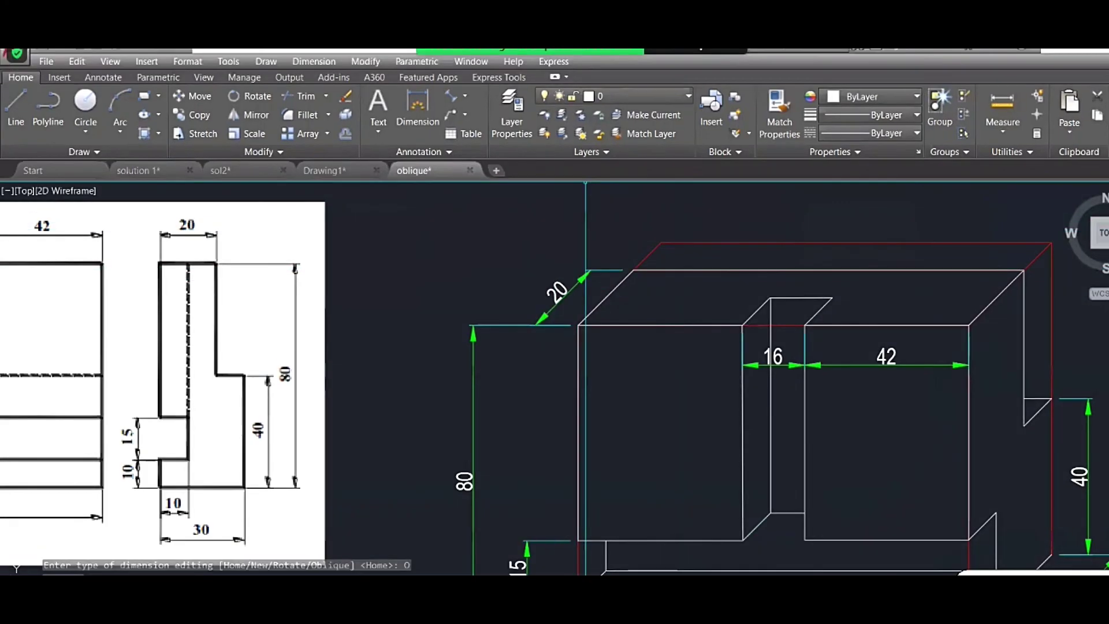
- Move the groove's width dimension line from the front face to above the groove's top front edge
{"action": "scroll", "coordinate": [607, 379], "scroll_direction": "down", "scroll_amount": 2}
{"action": "mouse_move", "coordinate": [987, 557]}
{"action": "middle_mouse_down"}
{"action": "mouse_move", "coordinate": [842, 493]}
{"action": "mouse_move", "coordinate": [855, 522]}
{"action": "middle_mouse_up"}
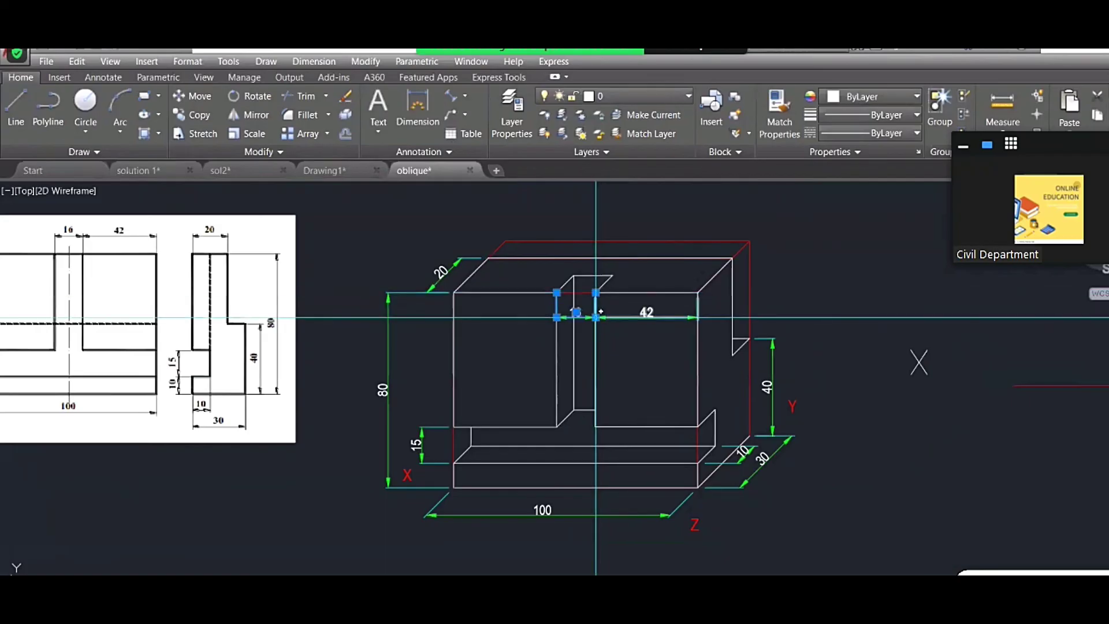
{"action": "left_click", "coordinate": [576, 312]}
{"action": "left_click", "coordinate": [582, 263]}
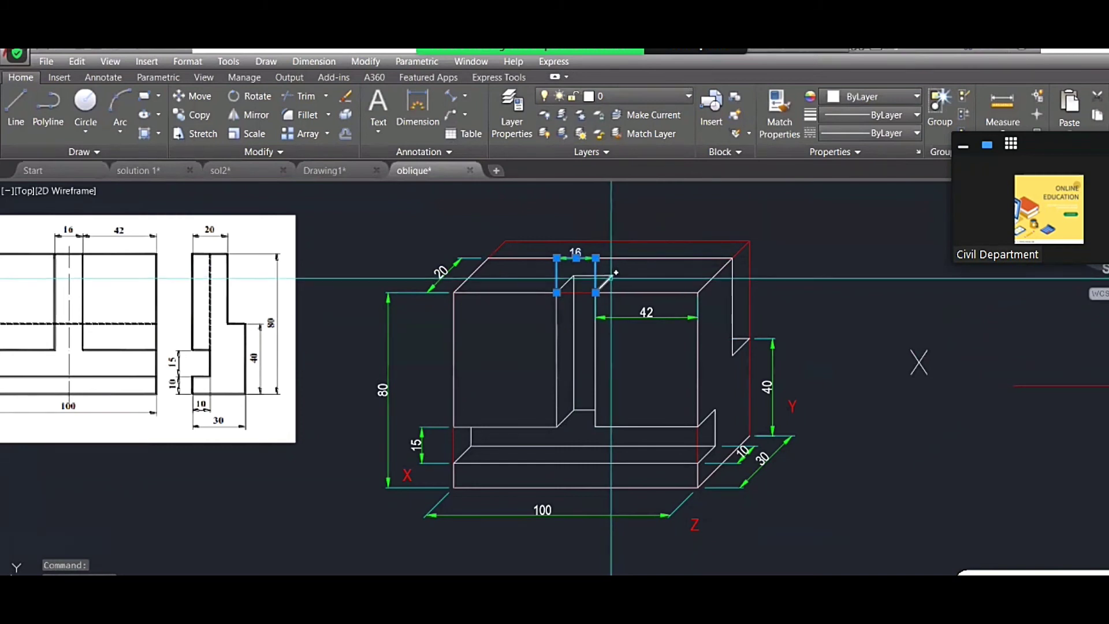
- Oblique the groove's width dimension, picking its angle along the groove's right receding edge on the top face
{"action": "key", "text": "Return"}
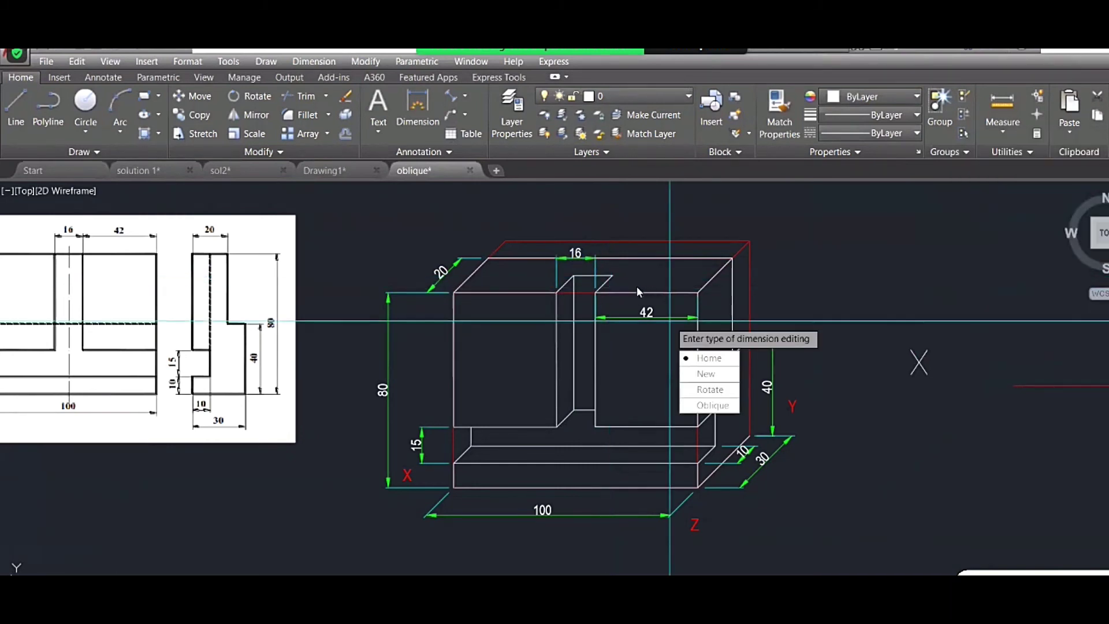
{"action": "left_click", "coordinate": [708, 406]}
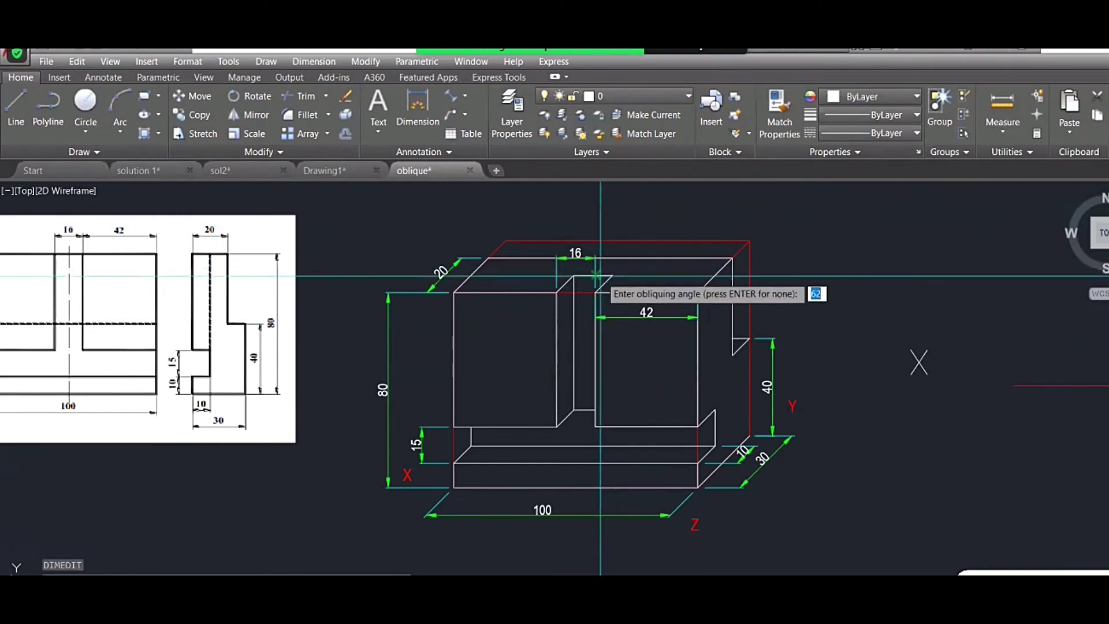
{"action": "left_click", "coordinate": [595, 292]}
{"action": "left_click", "coordinate": [614, 275]}
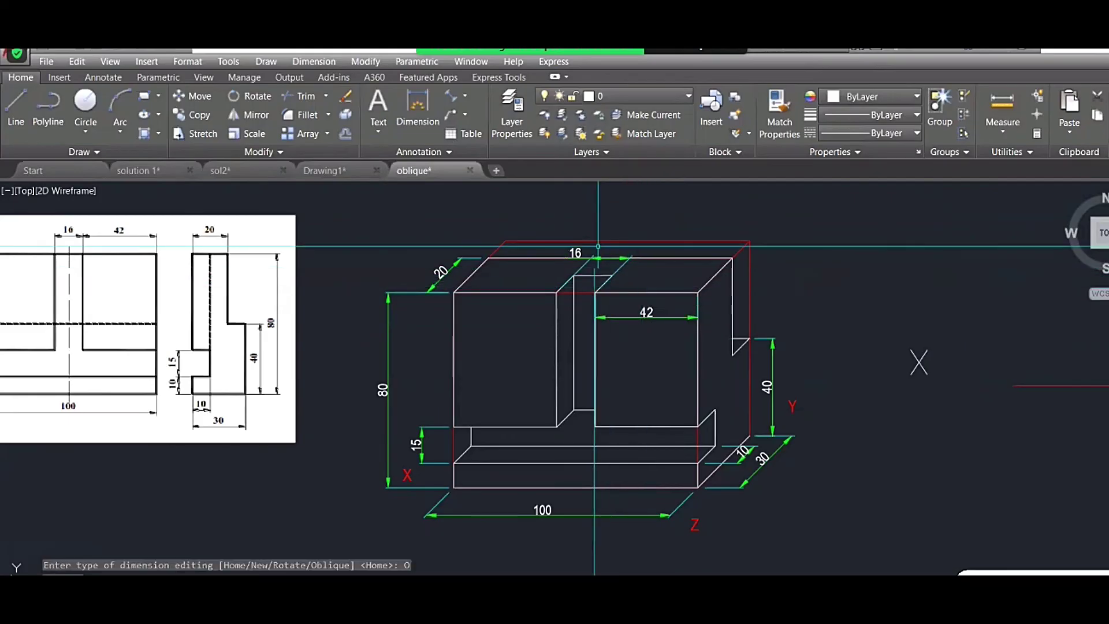
- Move the groove's width dimension line down over the front face and centre its text between the arrowheads
{"action": "left_click", "coordinate": [595, 258]}
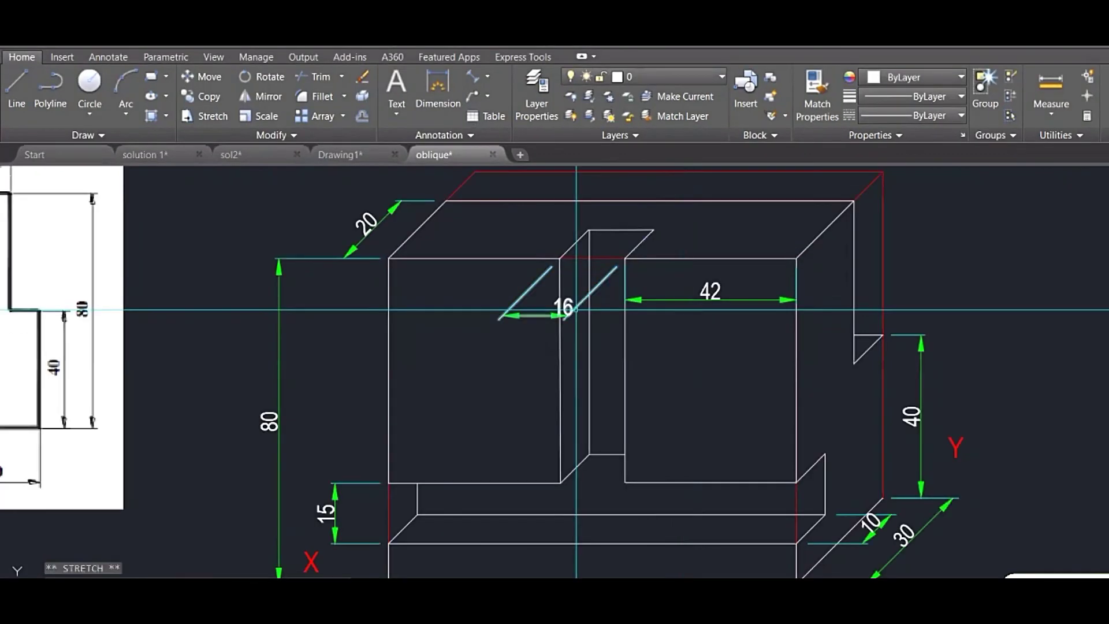
{"action": "left_click", "coordinate": [574, 311]}
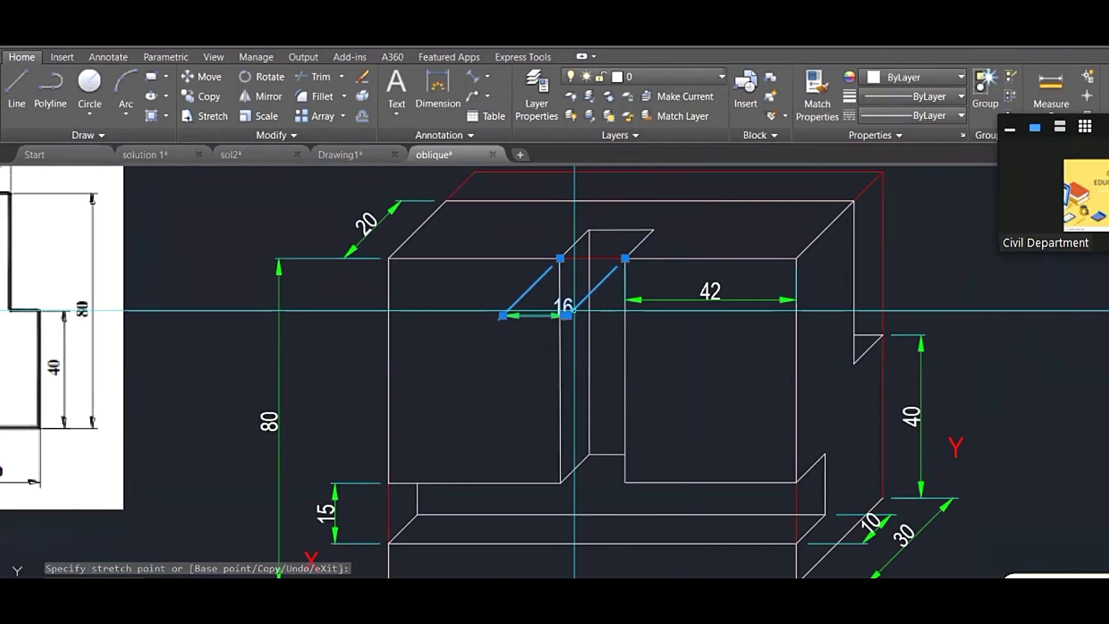
{"action": "left_click", "coordinate": [568, 315]}
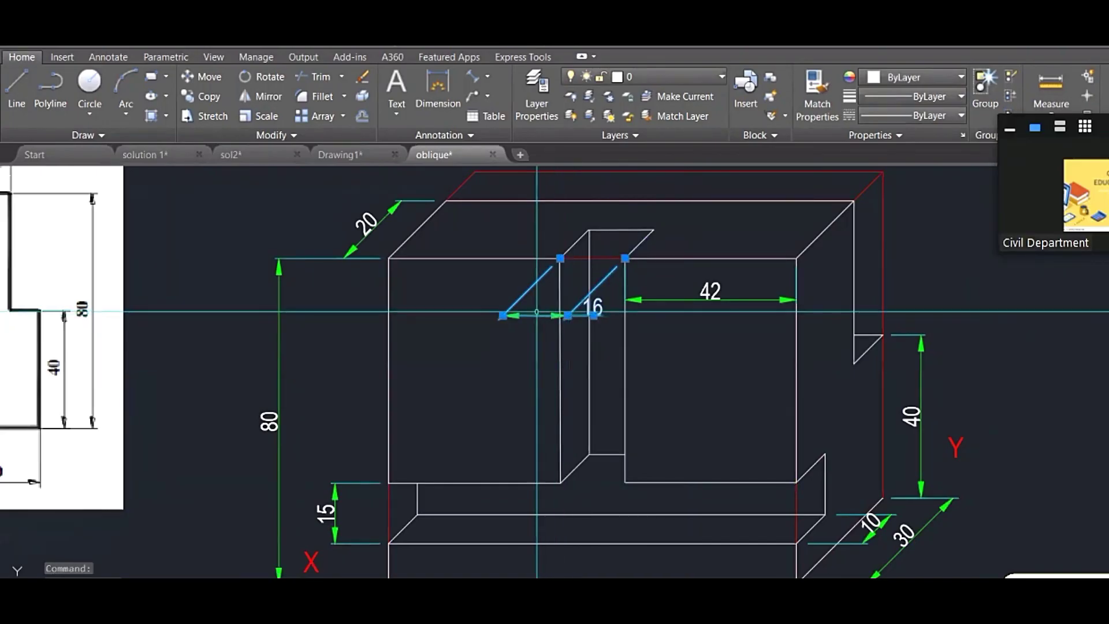
{"action": "left_click", "coordinate": [594, 315]}
{"action": "left_click", "coordinate": [534, 318]}
{"action": "key", "text": "Escape"}
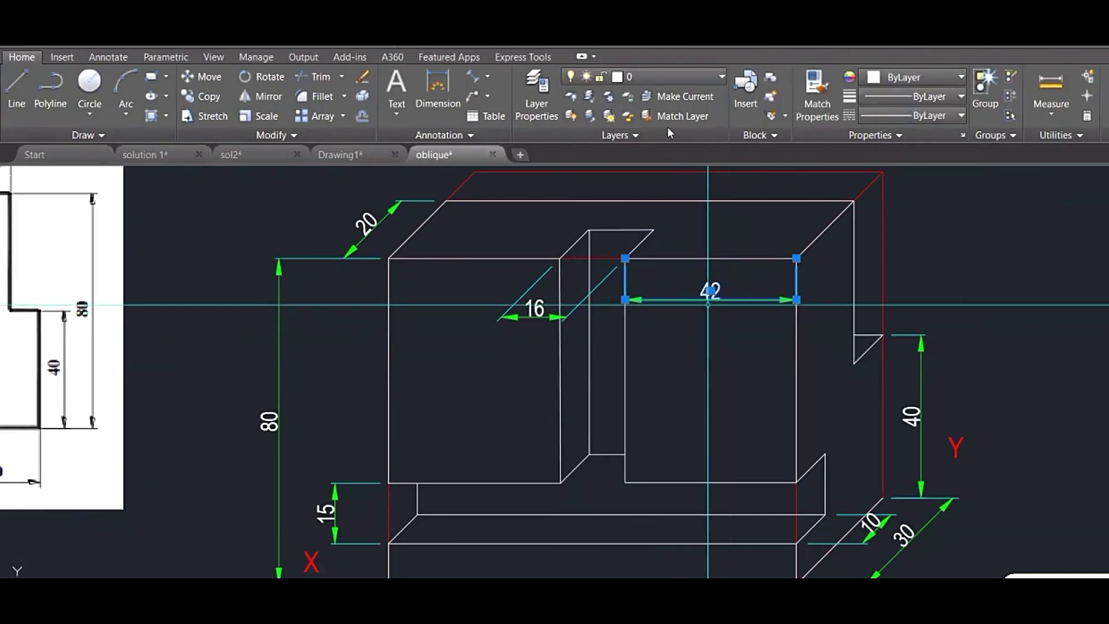
{"action": "scroll", "coordinate": [719, 344], "scroll_direction": "down", "scroll_amount": 5}
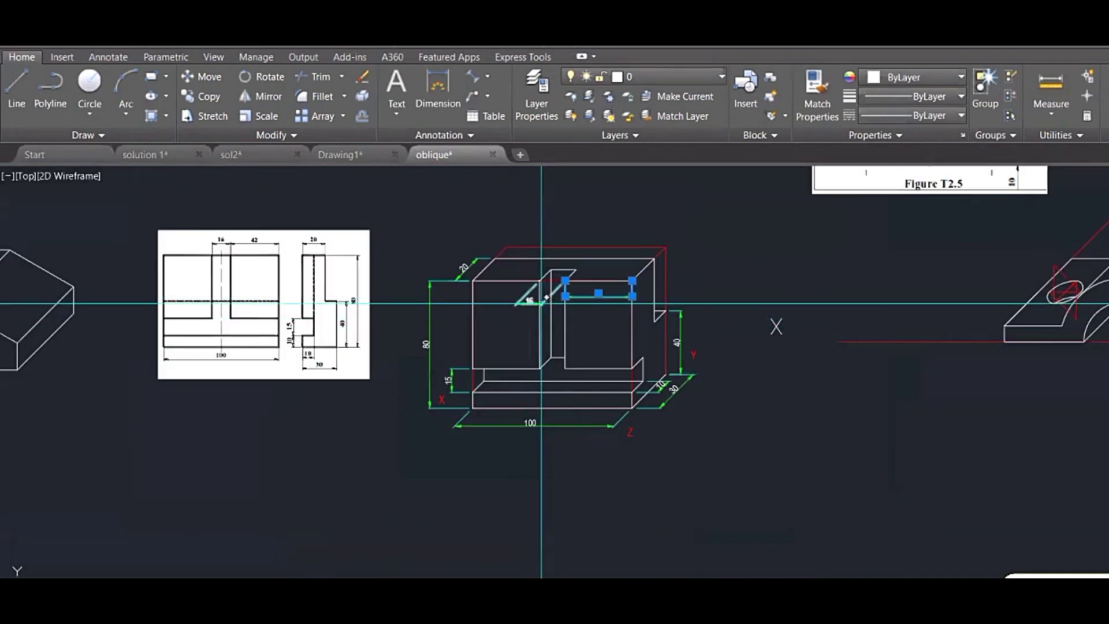
{"action": "key", "text": "Escape"}
{"action": "scroll", "coordinate": [523, 300], "scroll_direction": "up", "scroll_amount": 2}
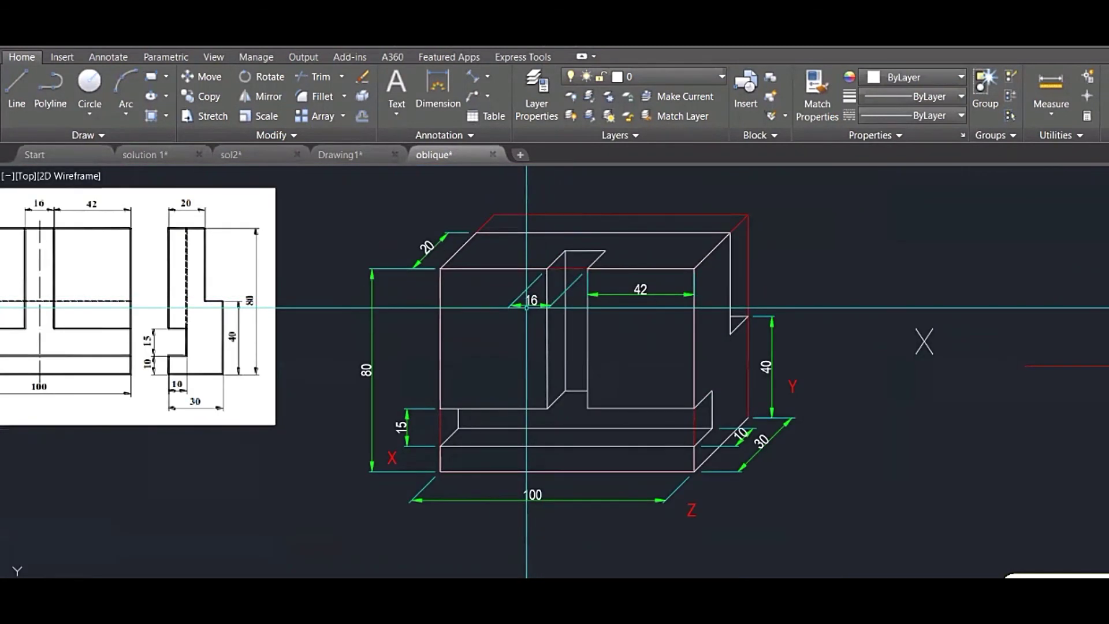
- Oblique the right front panel's width dimension with DIMEDIT, picking its angle along the top face's right receding edge
{"action": "left_click", "coordinate": [641, 293]}
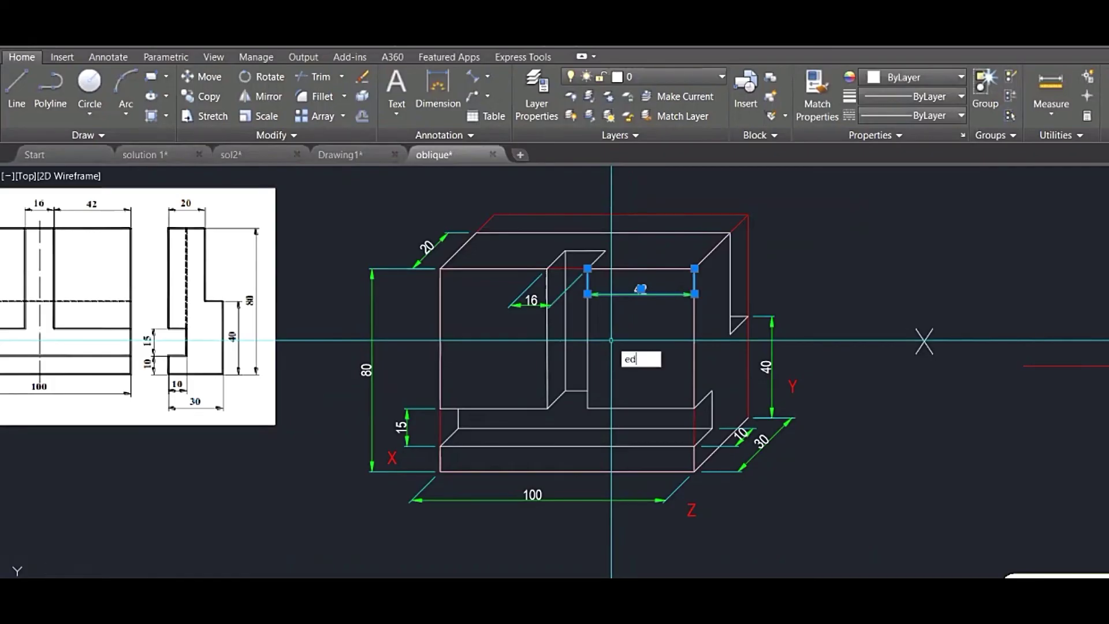
{"action": "type", "text": "t"}
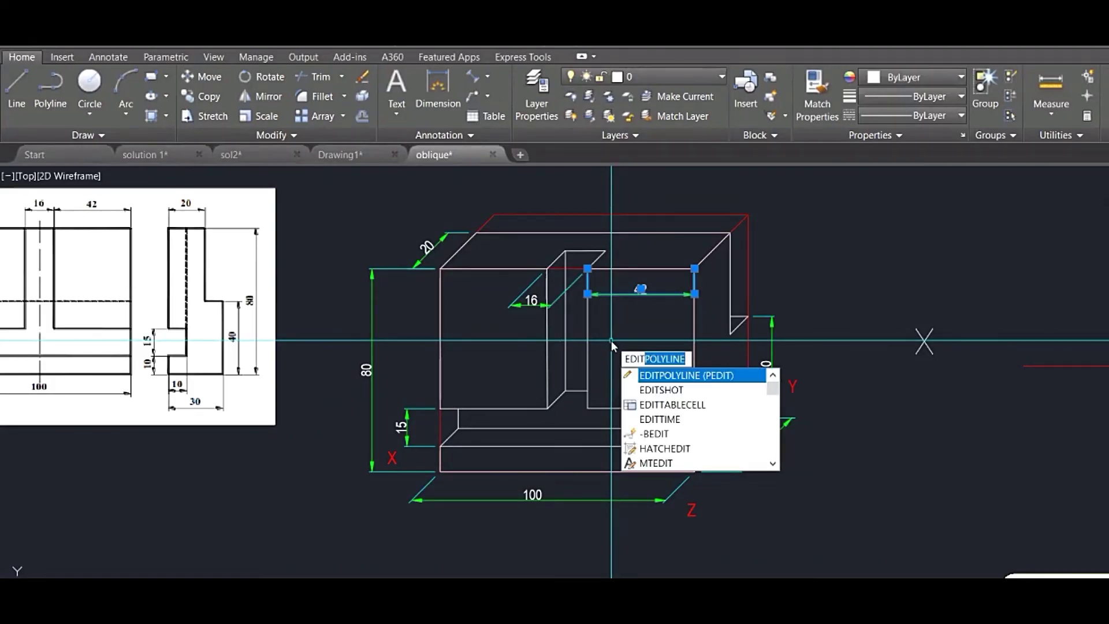
{"action": "key", "text": "BackSpace"}
{"action": "key", "text": "BackSpace"}
{"action": "key", "text": "BackSpace"}
{"action": "key", "text": "BackSpace"}
{"action": "key", "text": "BackSpace"}
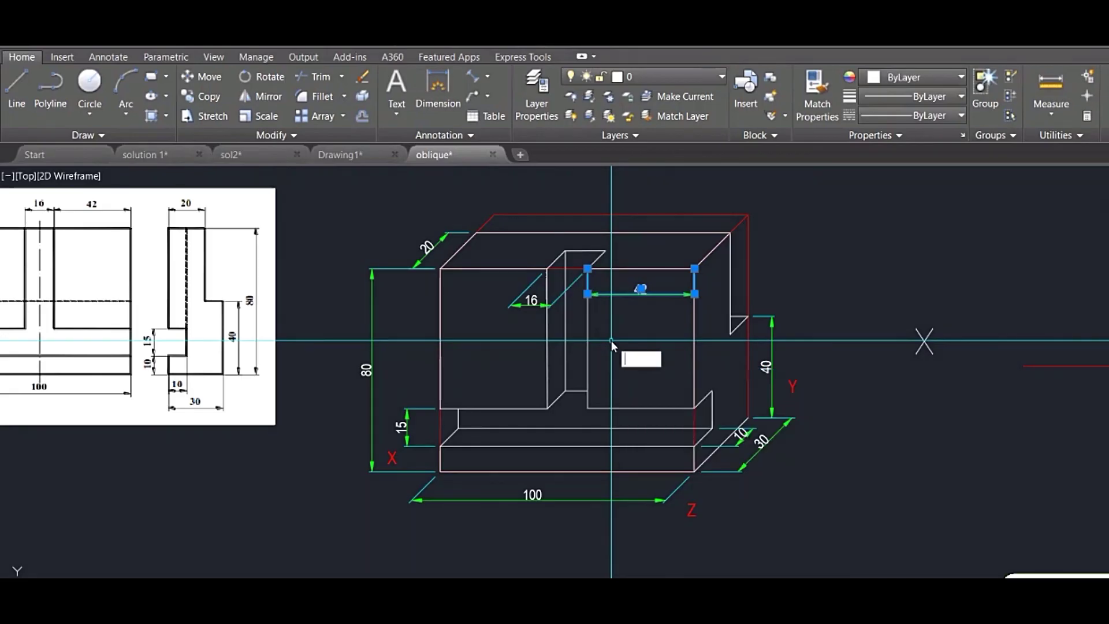
{"action": "type", "text": "dimedit"}
{"action": "key", "text": "Return"}
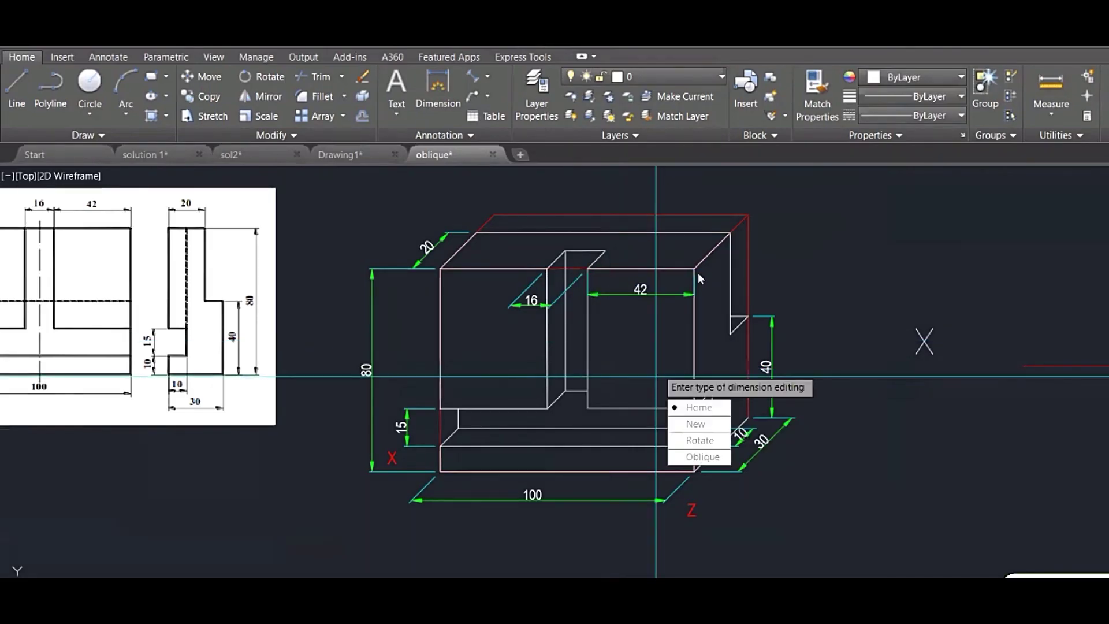
{"action": "key", "text": "Return"}
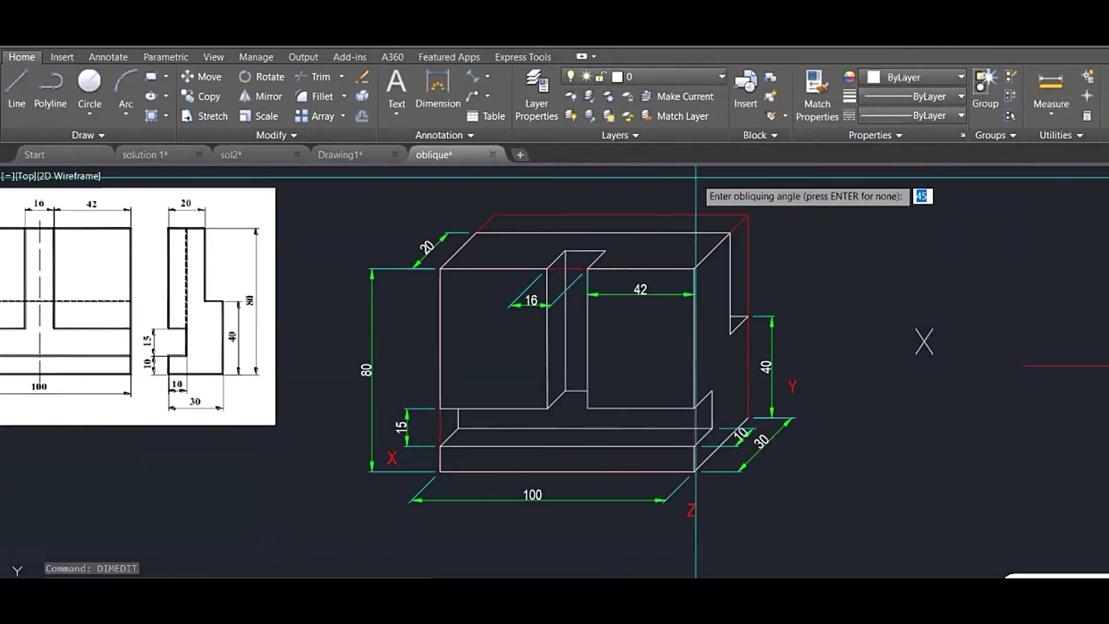
{"action": "left_click", "coordinate": [695, 268]}
{"action": "left_click", "coordinate": [718, 242]}
{"action": "key", "text": "Return"}
{"action": "type", "text": "O"}
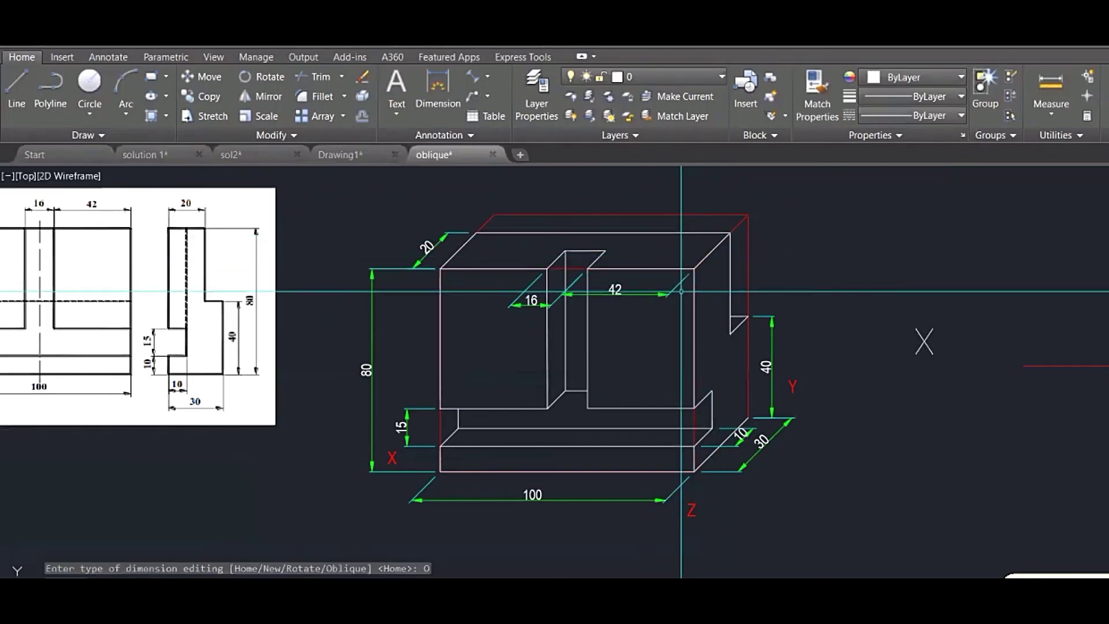
- Move the groove's width dimension line up in line with the right front panel's width dimension
{"action": "scroll", "coordinate": [544, 304], "scroll_direction": "up", "scroll_amount": 2}
{"action": "key", "text": "Return"}
{"action": "left_click", "coordinate": [546, 305]}
{"action": "scroll", "coordinate": [548, 305], "scroll_direction": "up", "scroll_amount": 2}
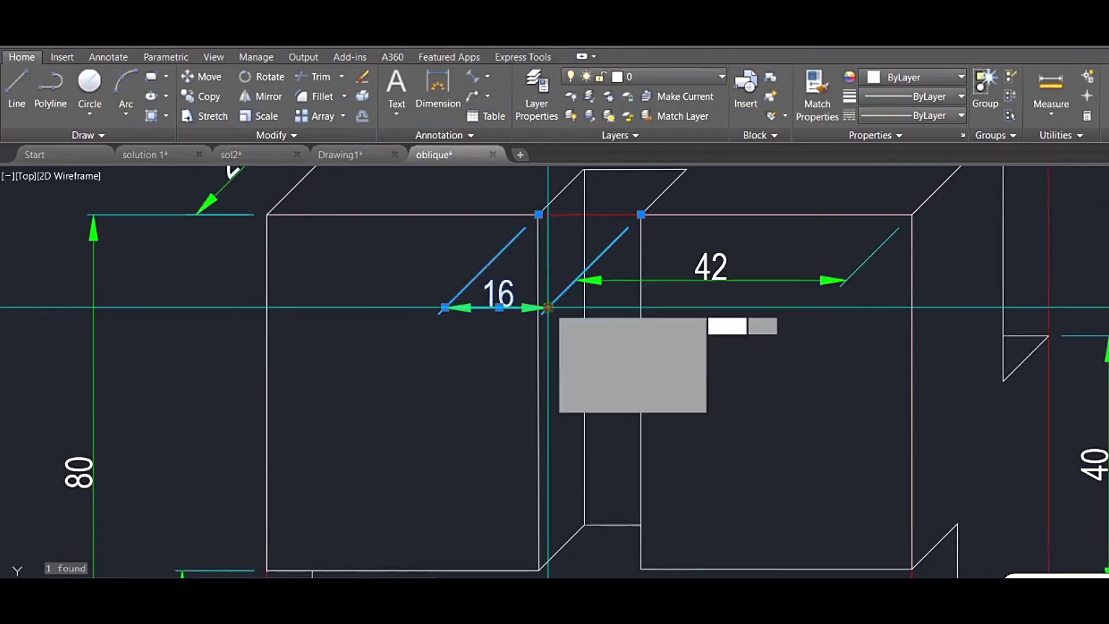
{"action": "left_click", "coordinate": [547, 306]}
{"action": "left_click", "coordinate": [571, 281]}
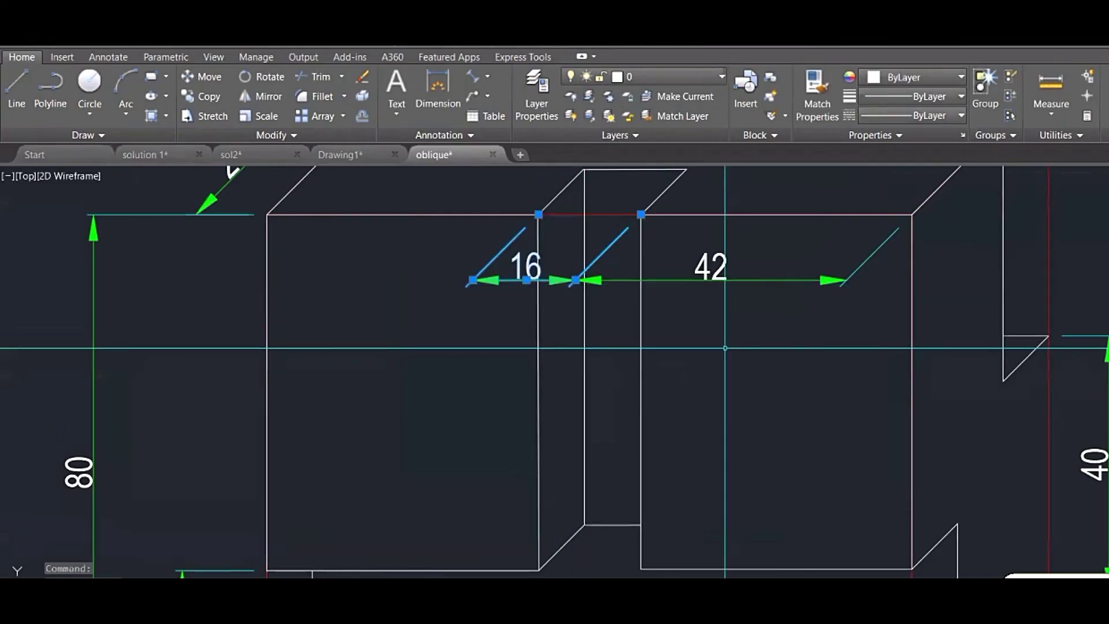
- Move the slot's height dimension line slightly closer to the block's left edge
{"action": "scroll", "coordinate": [716, 335], "scroll_direction": "down", "scroll_amount": 4}
{"action": "middle_click_drag", "start_coordinate": [716, 347], "coordinate": [686, 336]}
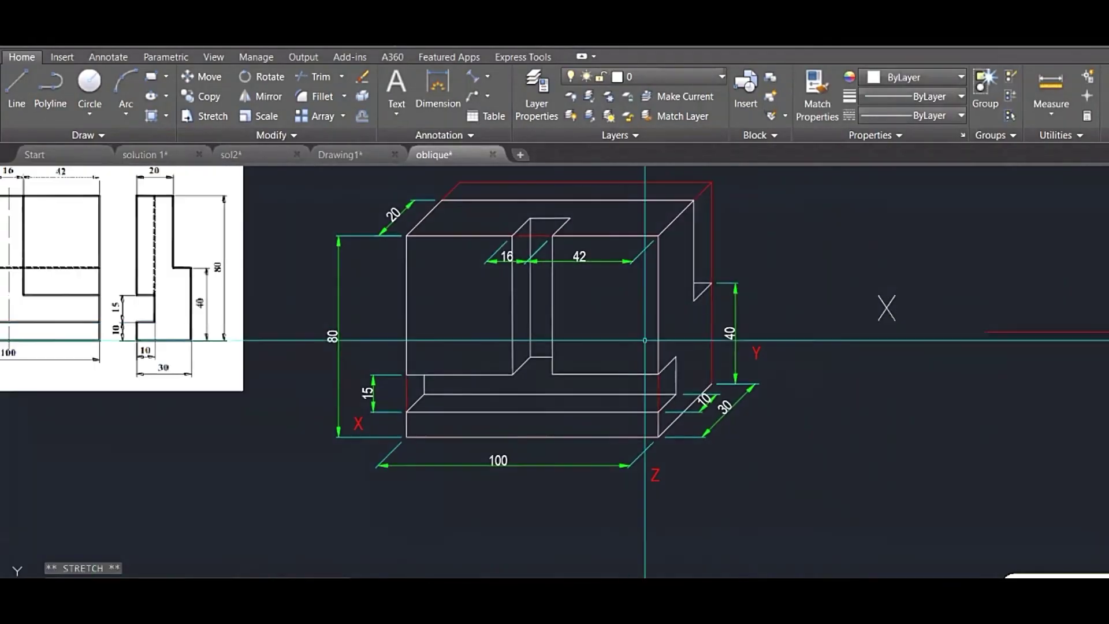
{"action": "scroll", "coordinate": [706, 409], "scroll_direction": "up", "scroll_amount": 5}
{"action": "scroll", "coordinate": [706, 409], "scroll_direction": "down", "scroll_amount": 6}
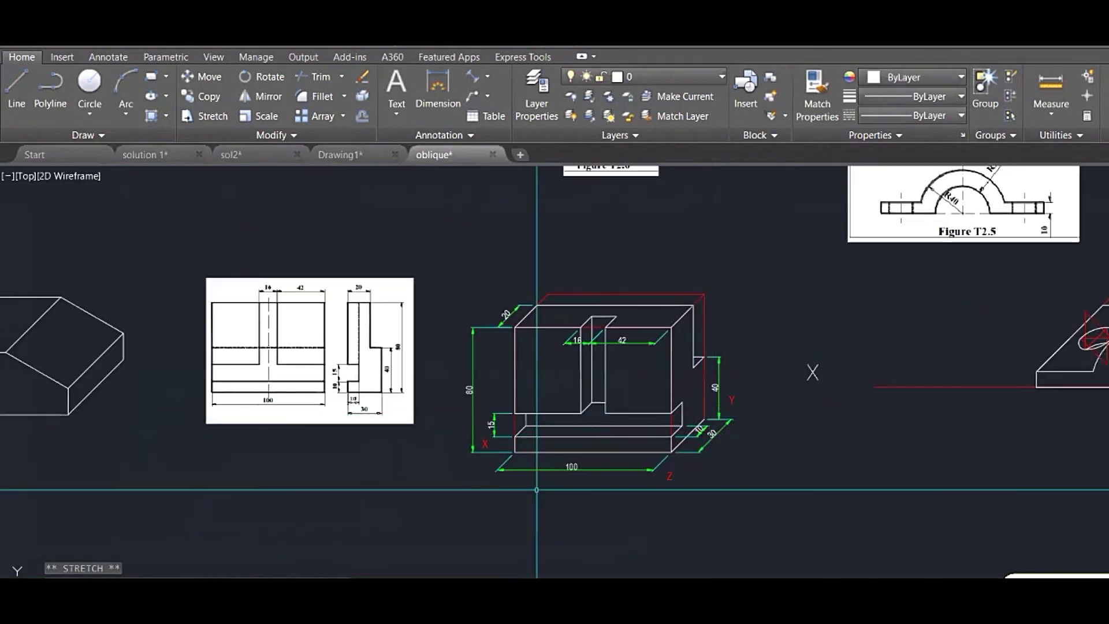
{"action": "scroll", "coordinate": [532, 467], "scroll_direction": "up", "scroll_amount": 2}
{"action": "left_click", "coordinate": [533, 467]}
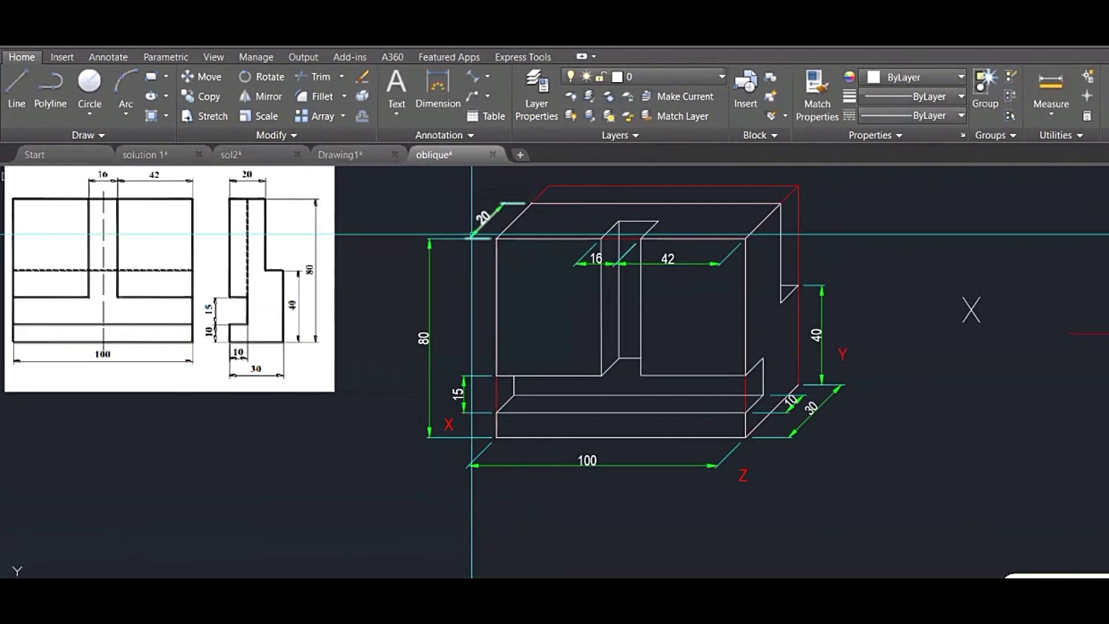
{"action": "left_click", "coordinate": [464, 383]}
{"action": "scroll", "coordinate": [463, 379], "scroll_direction": "up", "scroll_amount": 4}
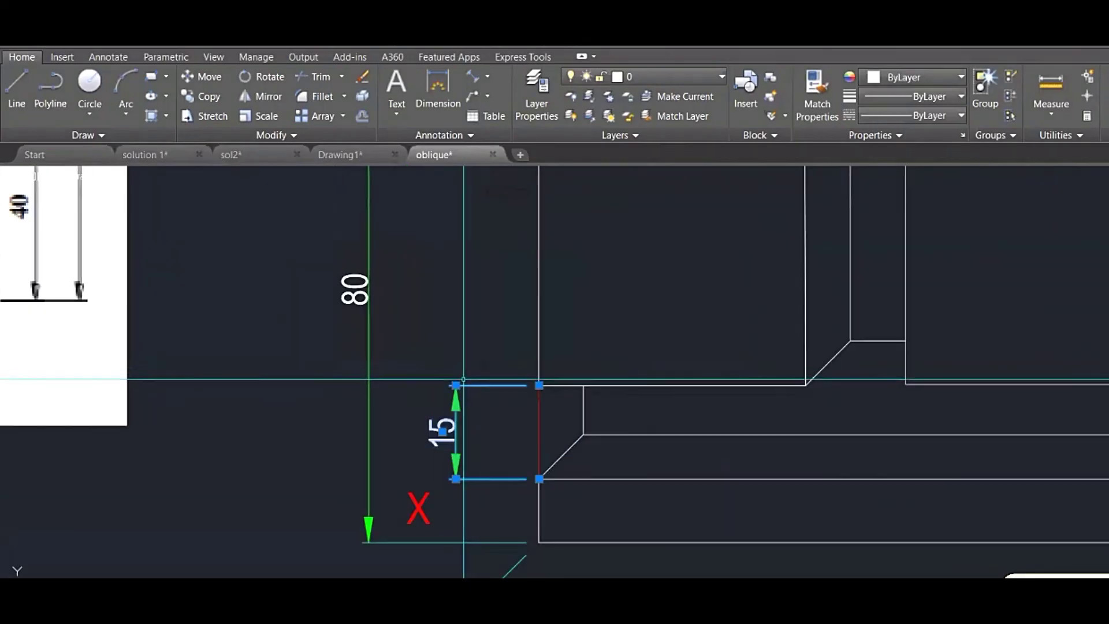
{"action": "left_click", "coordinate": [456, 385]}
{"action": "scroll", "coordinate": [476, 382], "scroll_direction": "down", "scroll_amount": 4}
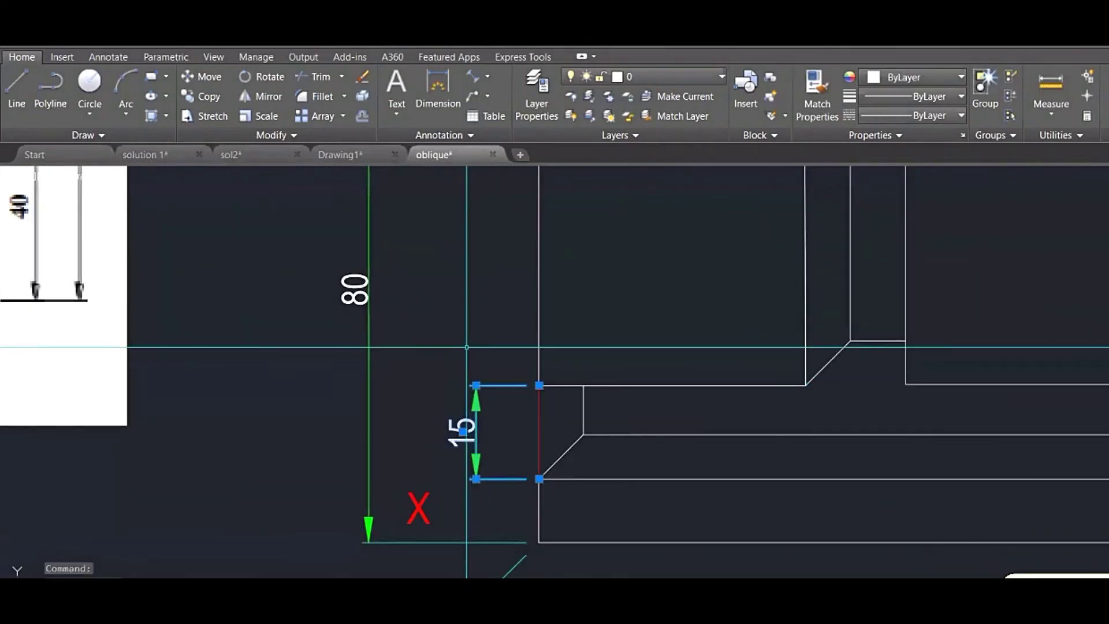
- Set the drawing colour to Red and draw a vertical guide line from the 20 mm dimension's lower end down past the overall width dimension
{"action": "left_click", "coordinate": [916, 76]}
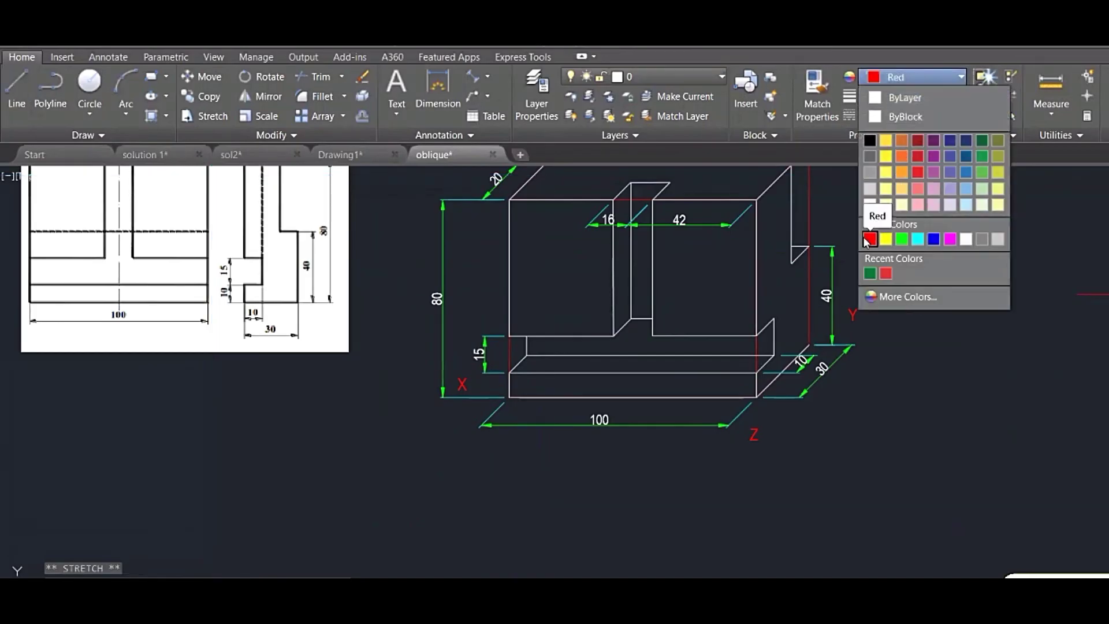
{"action": "left_click", "coordinate": [870, 239]}
{"action": "left_click", "coordinate": [16, 86]}
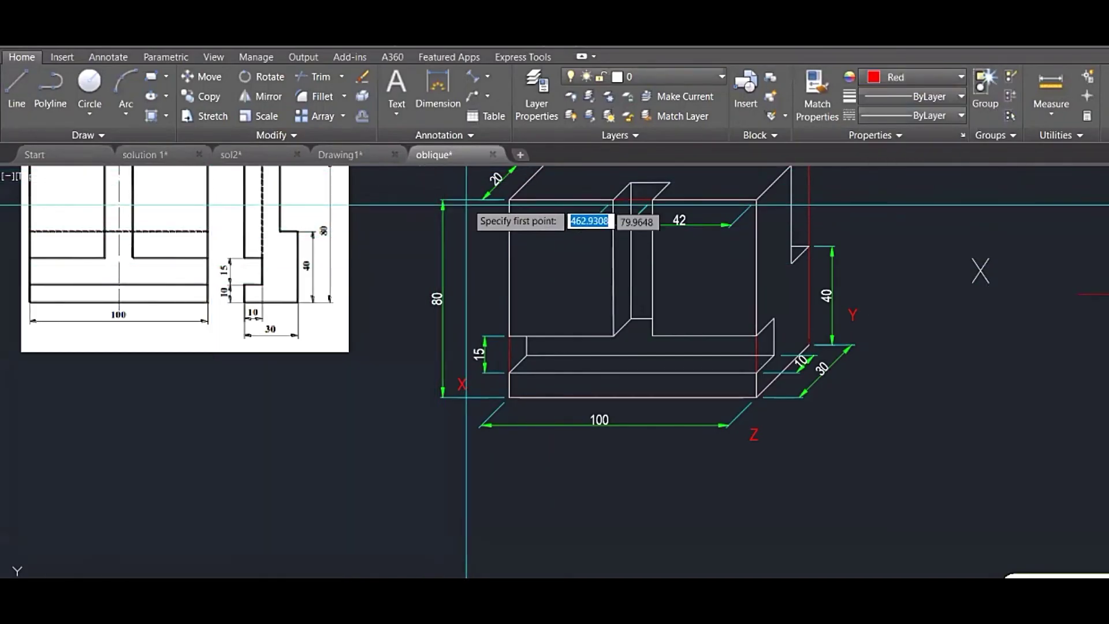
{"action": "left_click", "coordinate": [483, 200]}
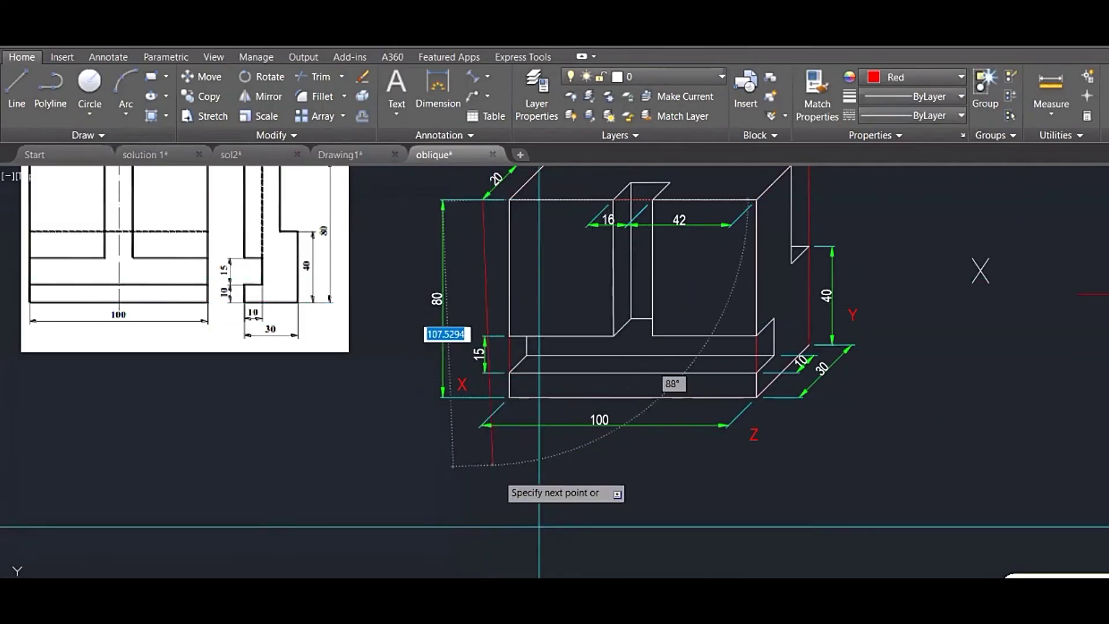
{"action": "key", "text": "F8"}
{"action": "left_click", "coordinate": [483, 442]}
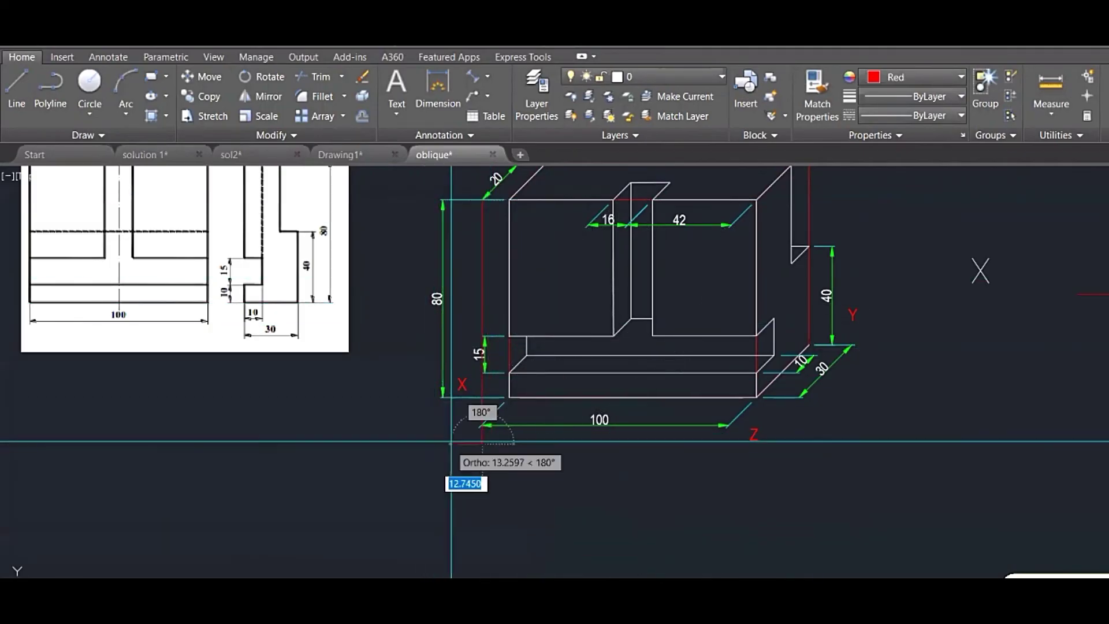
{"action": "key", "text": "Escape"}
- Move the slot's height dimension line onto the red vertical guide line
{"action": "scroll", "coordinate": [486, 343], "scroll_direction": "up", "scroll_amount": 2}
{"action": "left_click", "coordinate": [484, 344]}
{"action": "scroll", "coordinate": [478, 338], "scroll_direction": "up", "scroll_amount": 2}
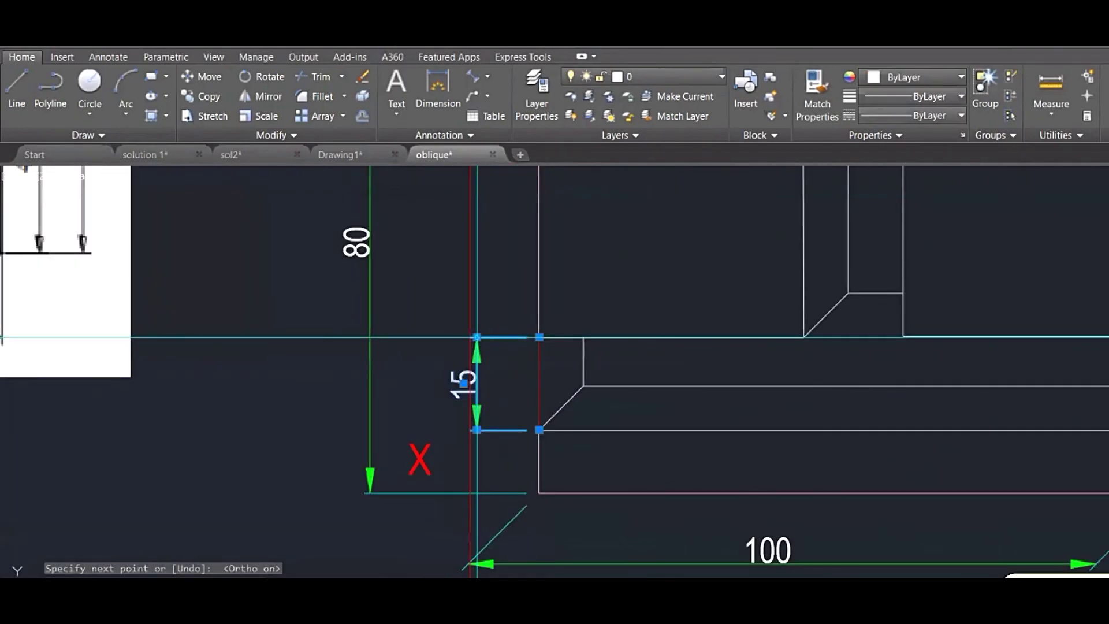
{"action": "left_click", "coordinate": [477, 338]}
{"action": "key", "text": "Escape"}
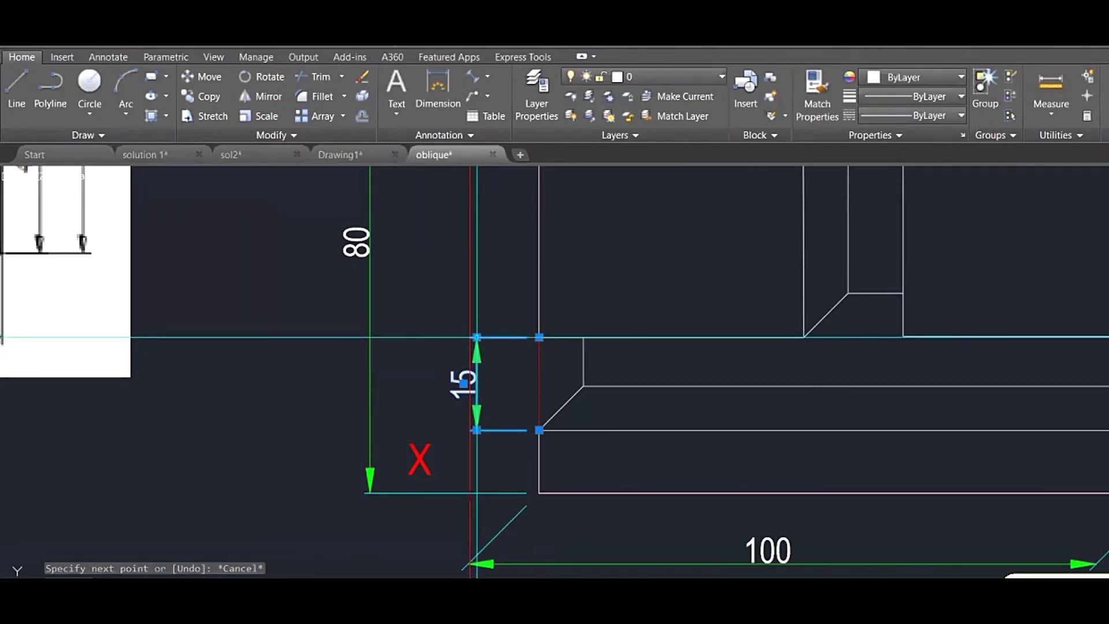
{"action": "left_click", "coordinate": [477, 337]}
{"action": "key", "text": "Escape"}
{"action": "scroll", "coordinate": [549, 405], "scroll_direction": "down", "scroll_amount": 2}
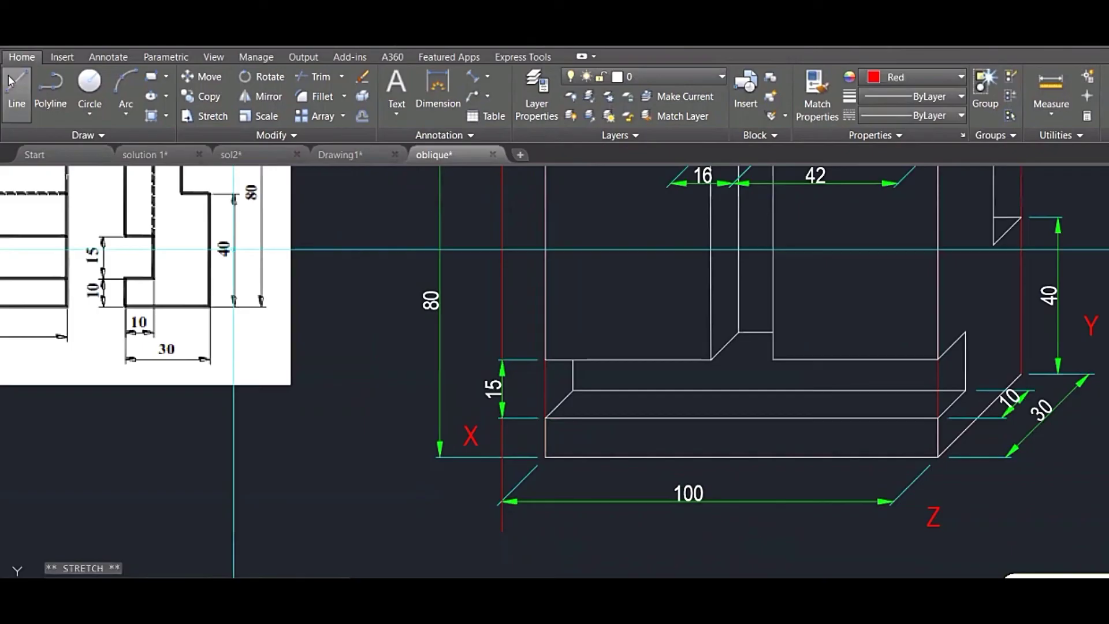
- Draw a red horizontal line along the overall width dimension, from one arrow tip to the other
{"action": "left_click", "coordinate": [13, 86]}
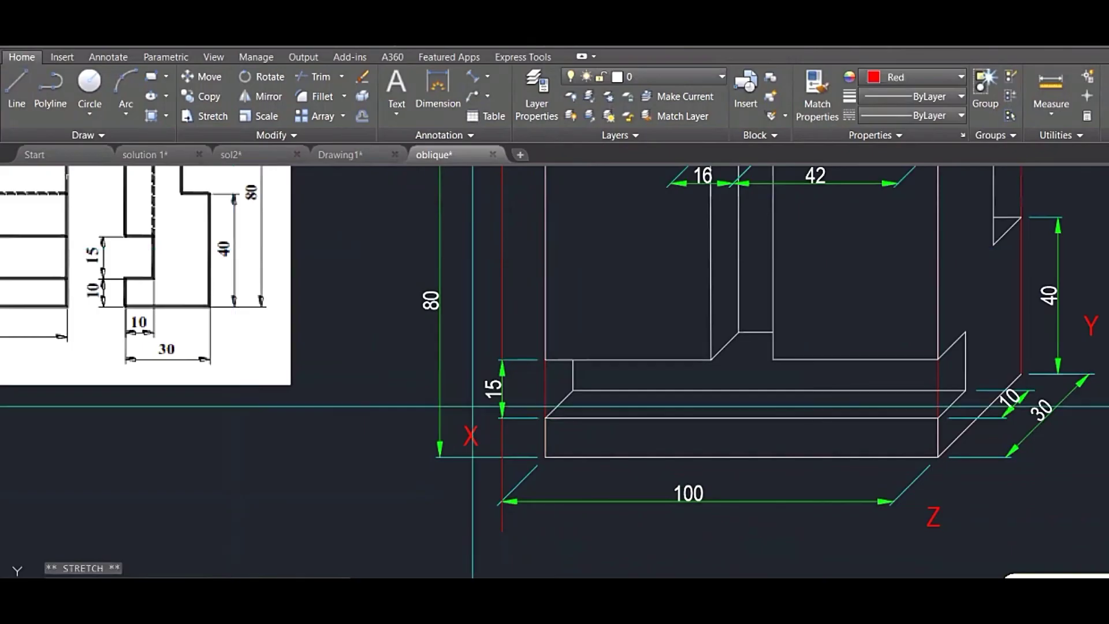
{"action": "left_click", "coordinate": [502, 501]}
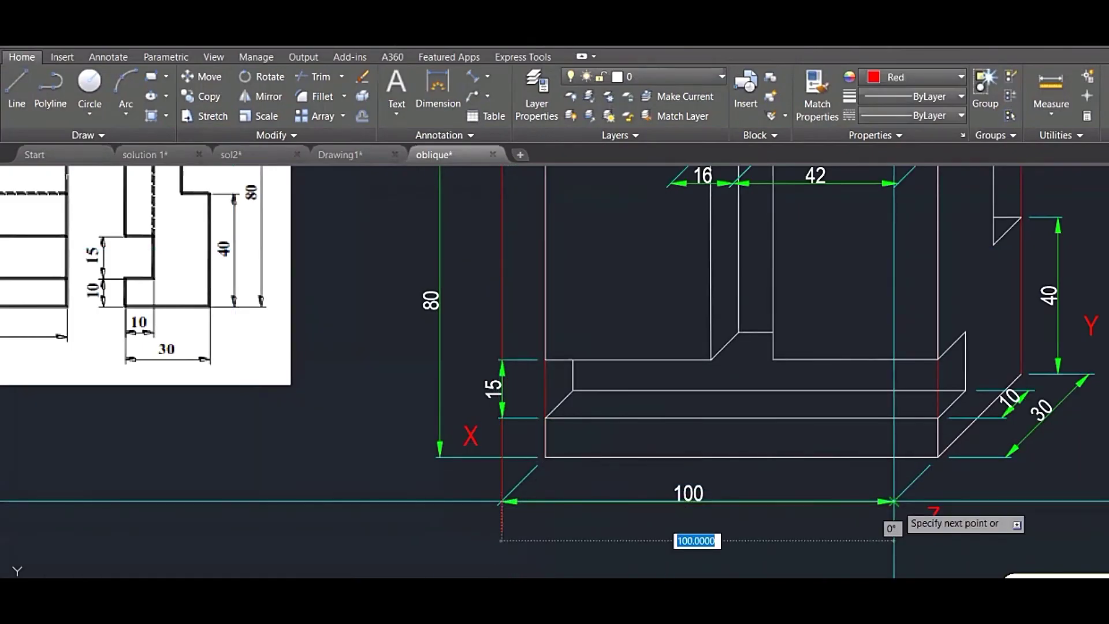
{"action": "left_click", "coordinate": [893, 501]}
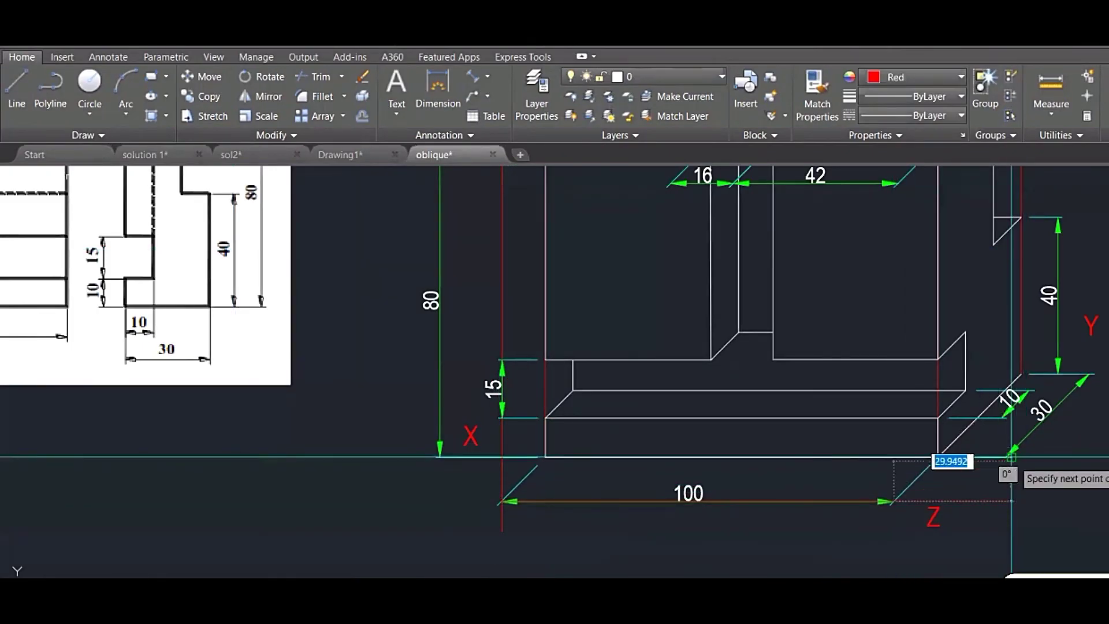
{"action": "key", "text": "Return"}
{"action": "key", "text": "Return"}
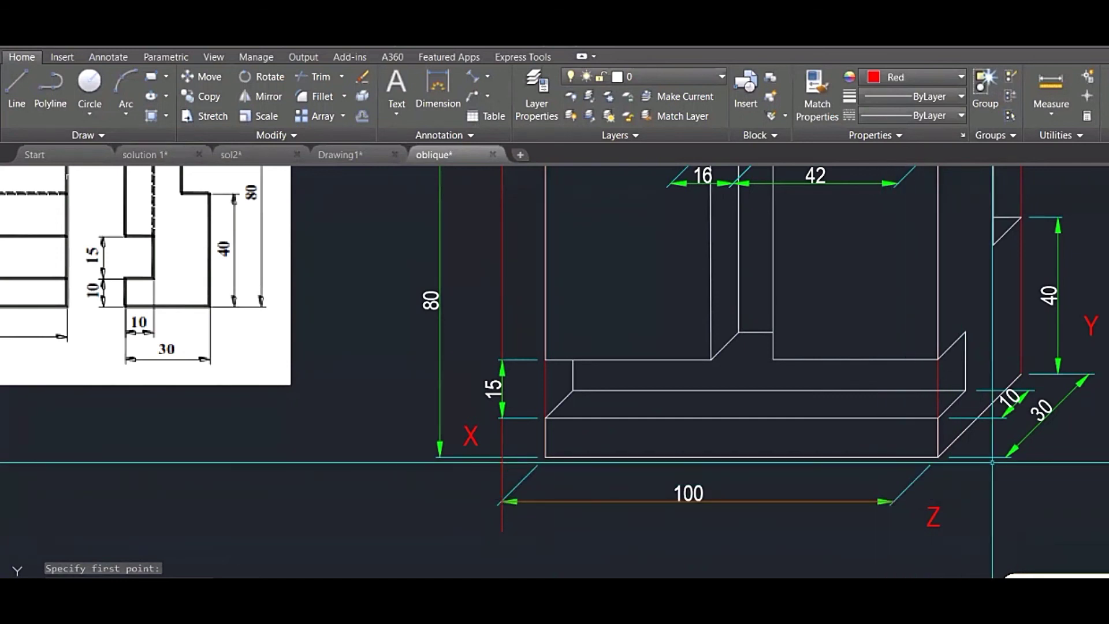
- Delete the red vertical guide line and the red line along the overall width dimension
{"action": "left_click", "coordinate": [502, 475]}
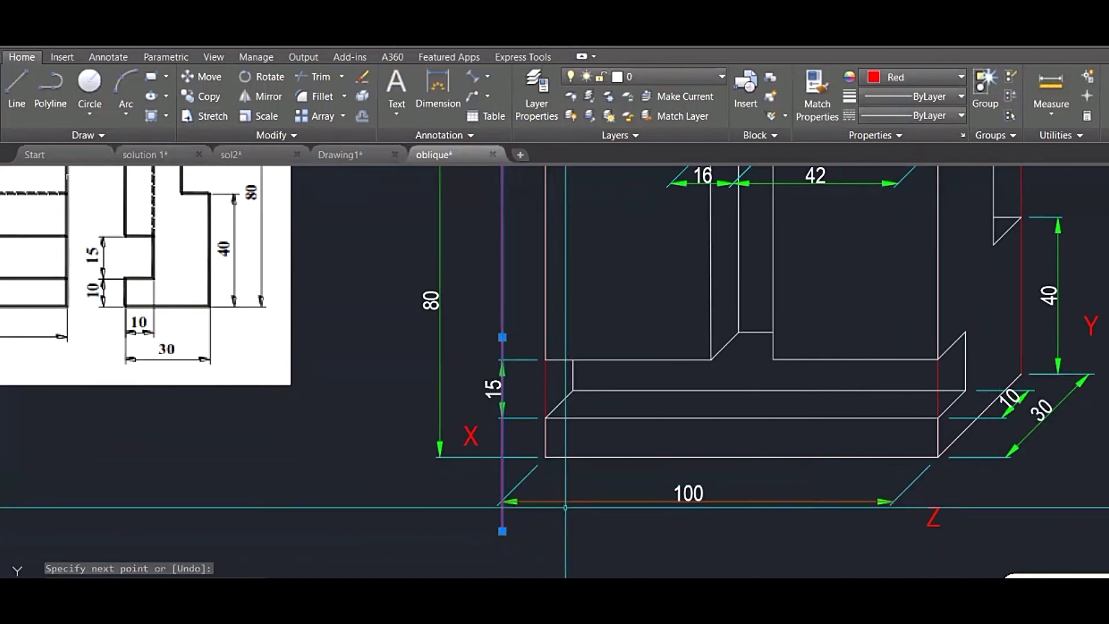
{"action": "key", "text": "Escape"}
{"action": "left_click", "coordinate": [783, 500]}
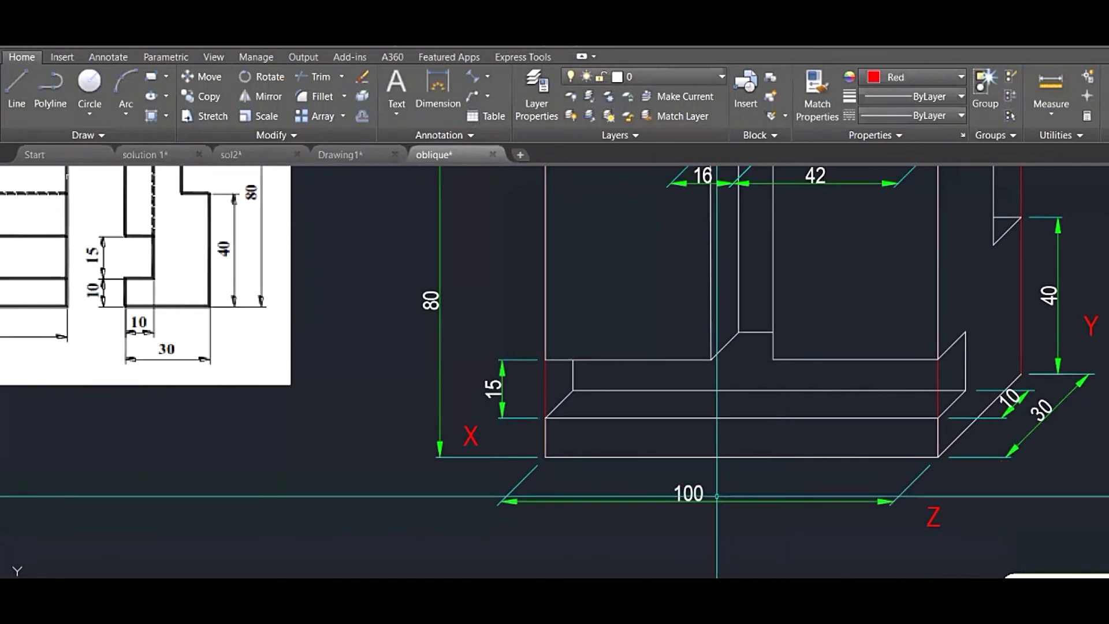